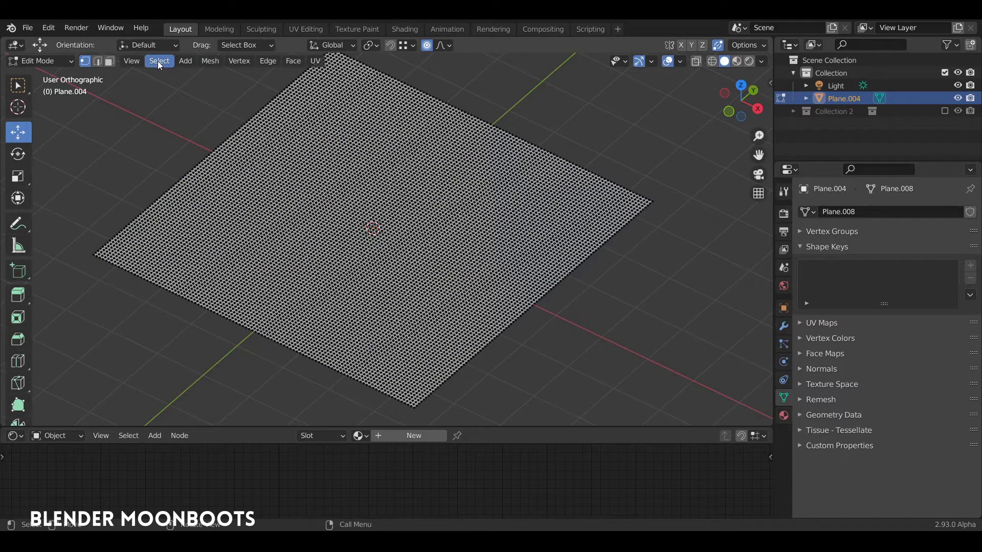
Randomly select the plane's vertices at ratio 0.010 with seed 3 and raise them slightly along Z using proportional editing
left_click(158, 61)
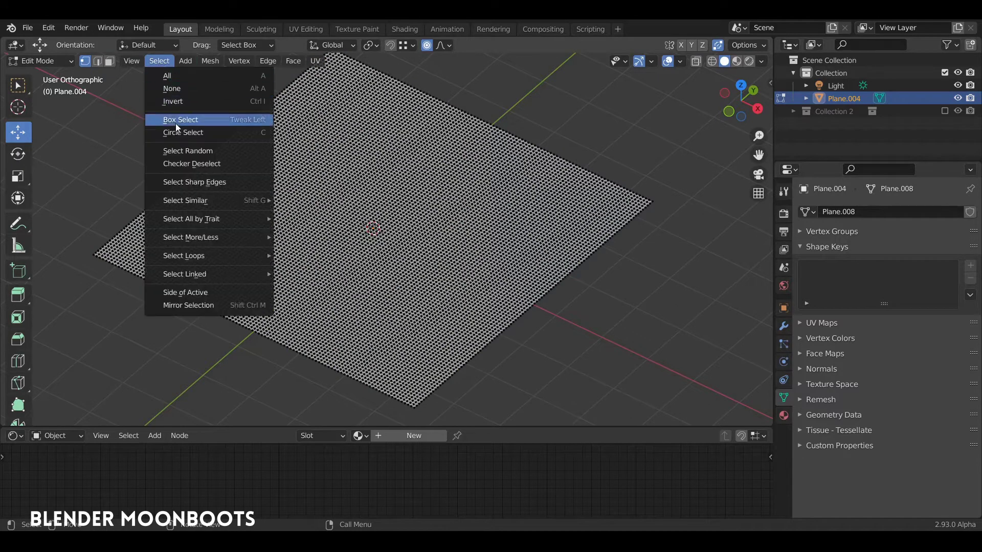
left_click(200, 151)
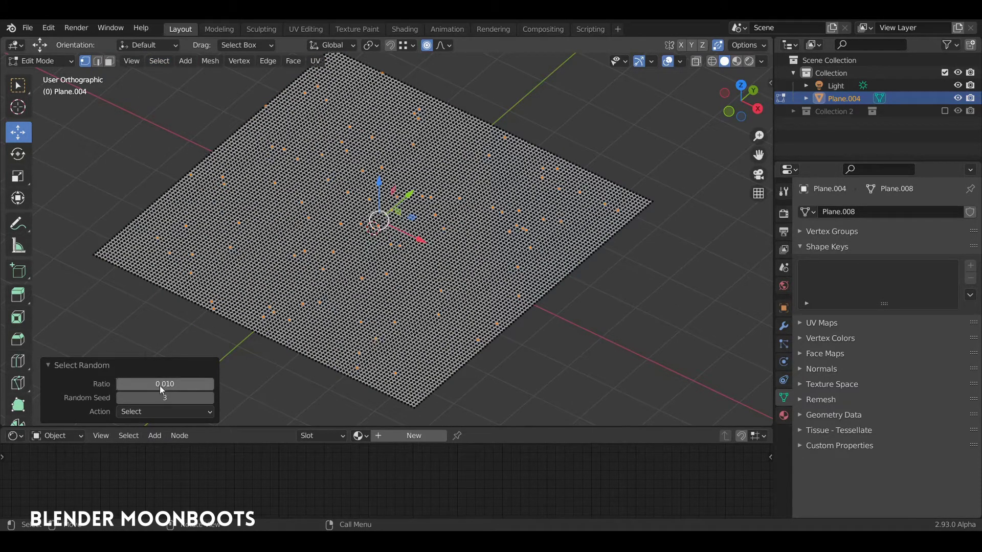
middle_click_drag(328, 225, 339, 244, "shift")
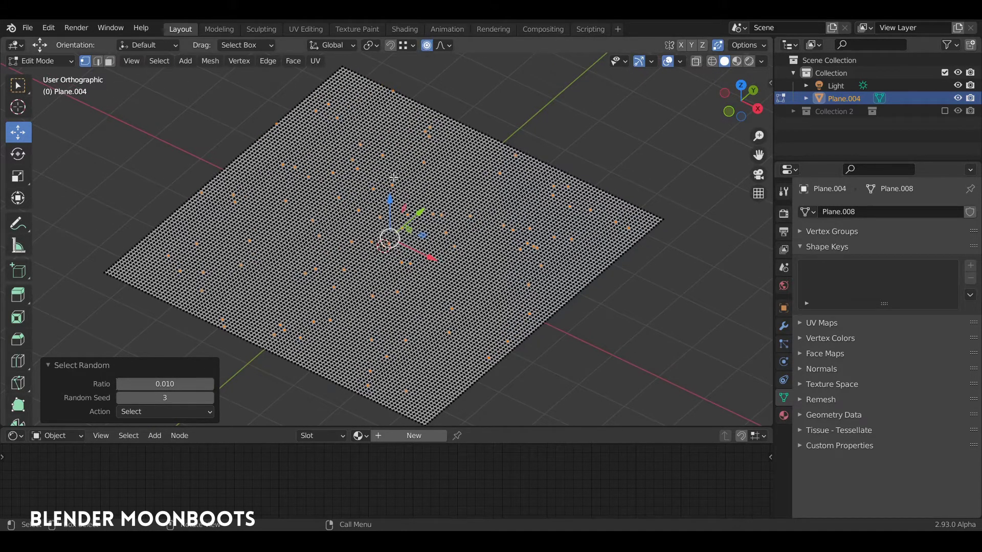
left_click_drag(390, 197, 389, 188)
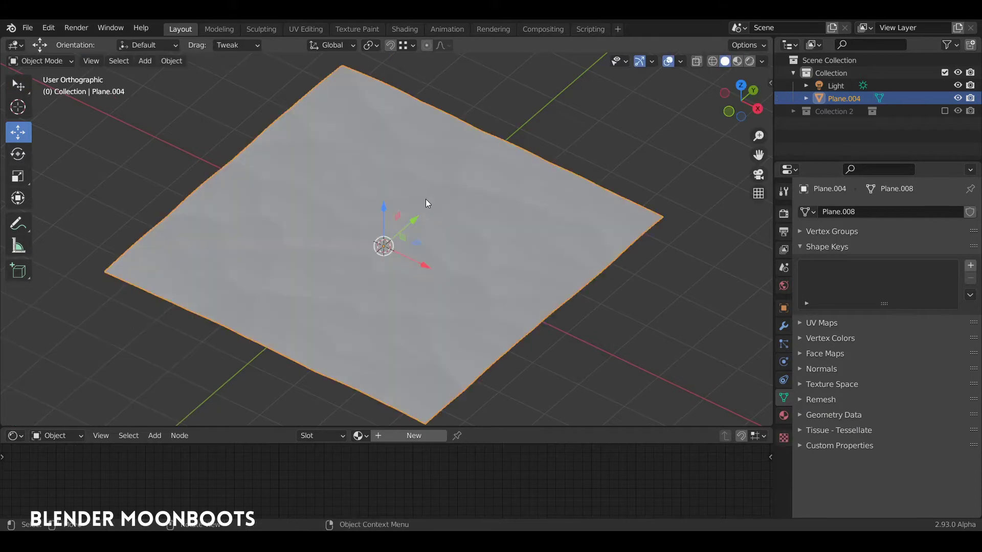
Add a Basis shape key and a second shape key, Key 1, to the plane, and set Key 1's value to 1.000
mouse_move(425, 199)
middle_mouse_down()
mouse_move(445, 186)
mouse_move(407, 205)
mouse_move(449, 189)
mouse_move(441, 204)
middle_mouse_up()
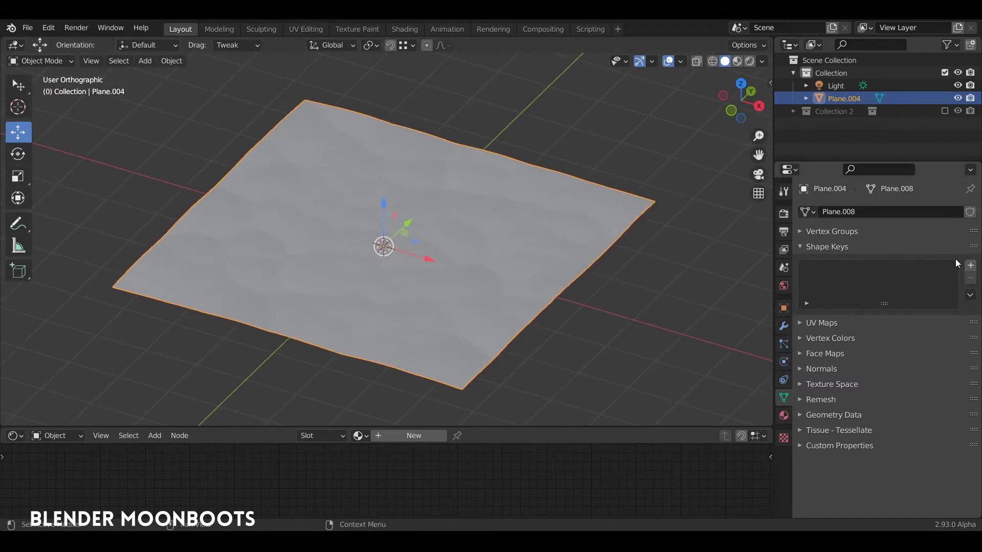
left_click(970, 266)
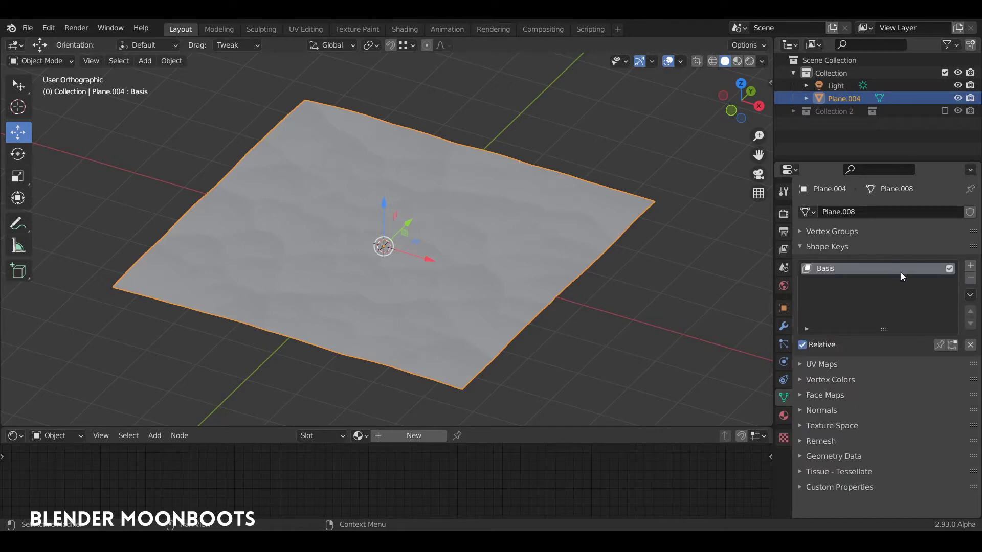
left_click(970, 266)
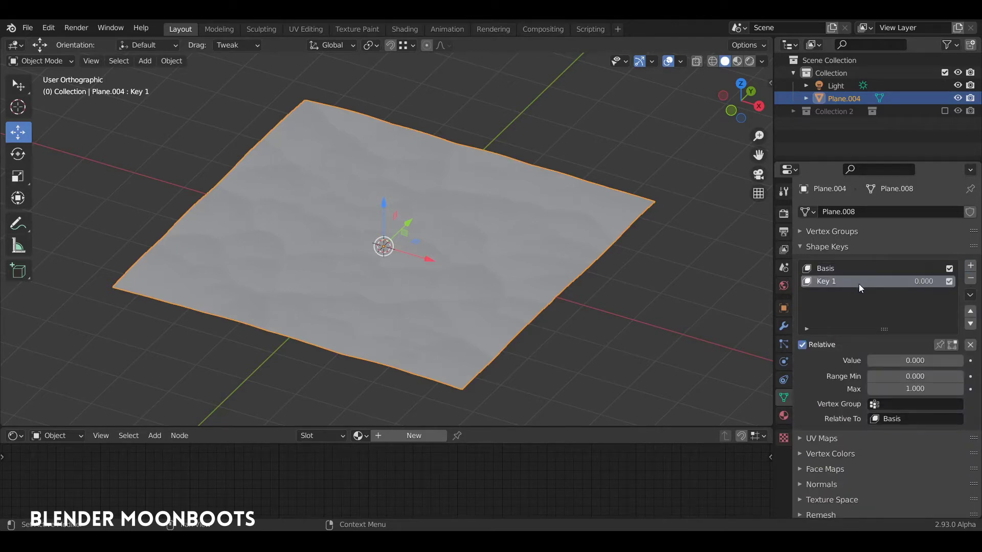
middle_click_drag(583, 271, 562, 271)
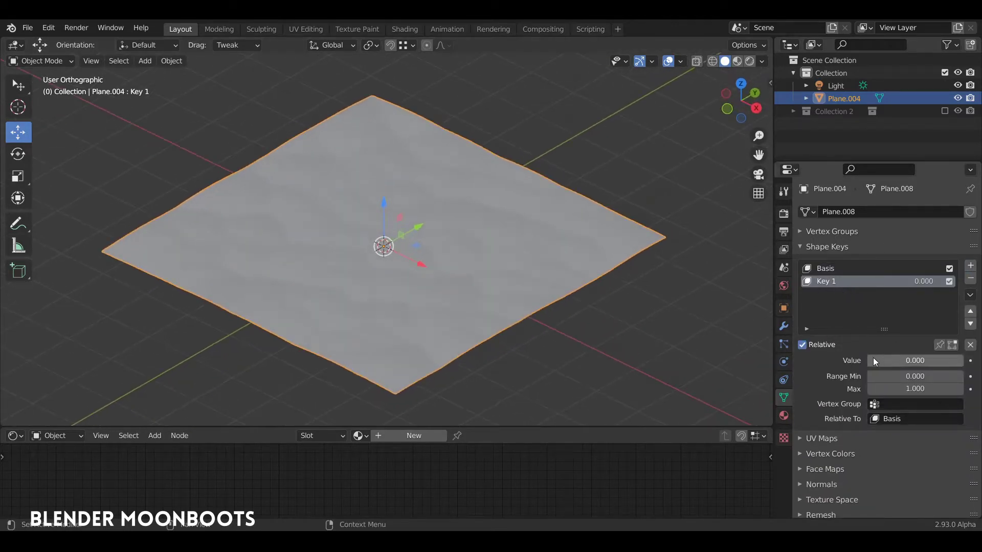
left_click_drag(873, 361, 944, 372)
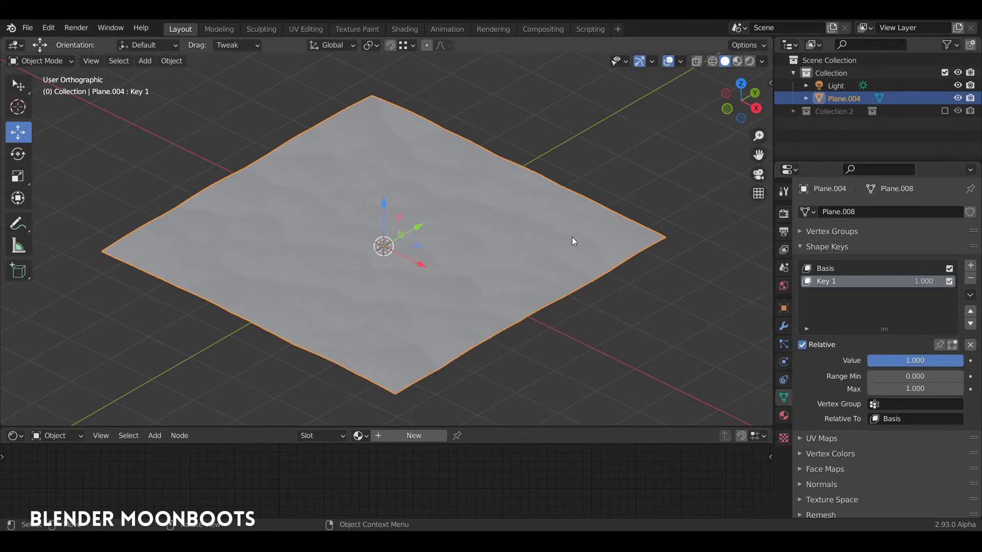
Switch the plane to Sculpt Mode and raise an elongated mound in its middle with a 114 px Draw brush
middle_click_drag(572, 237, 482, 271)
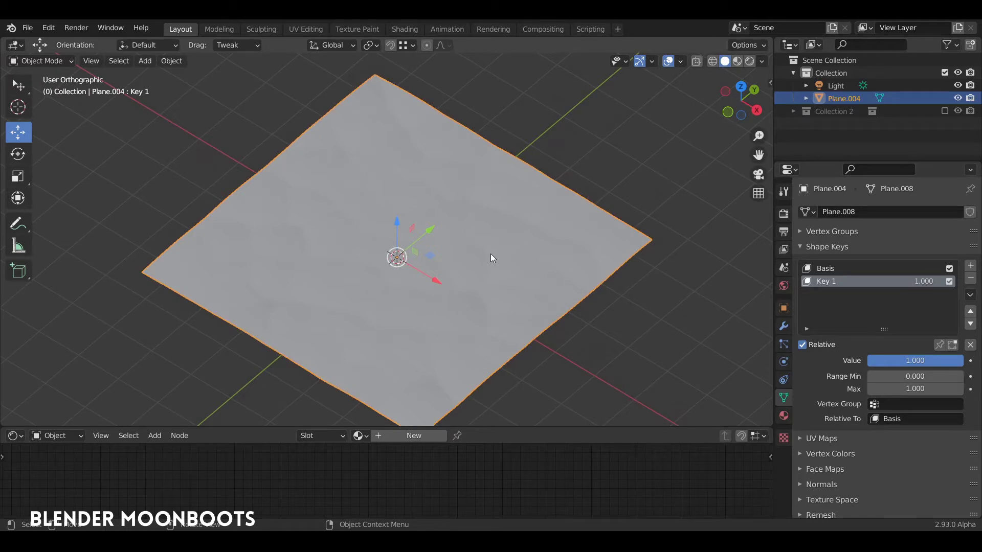
key("ctrl+Tab")
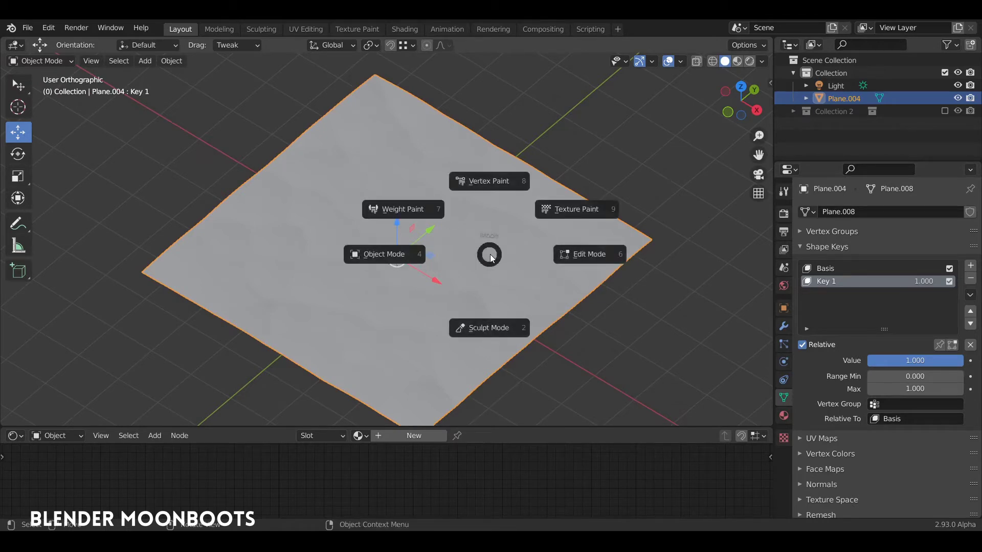
left_click(483, 327)
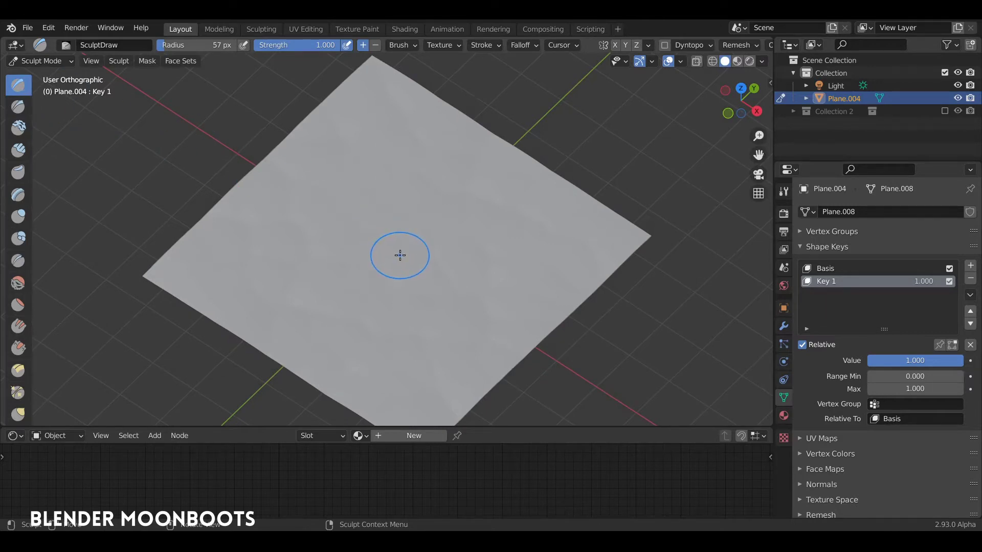
key("f")
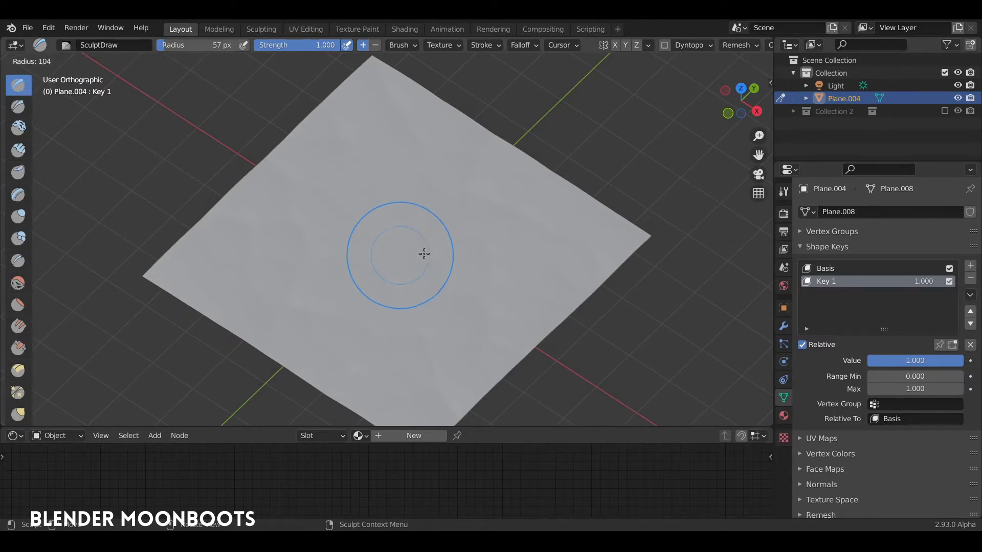
left_click(430, 251)
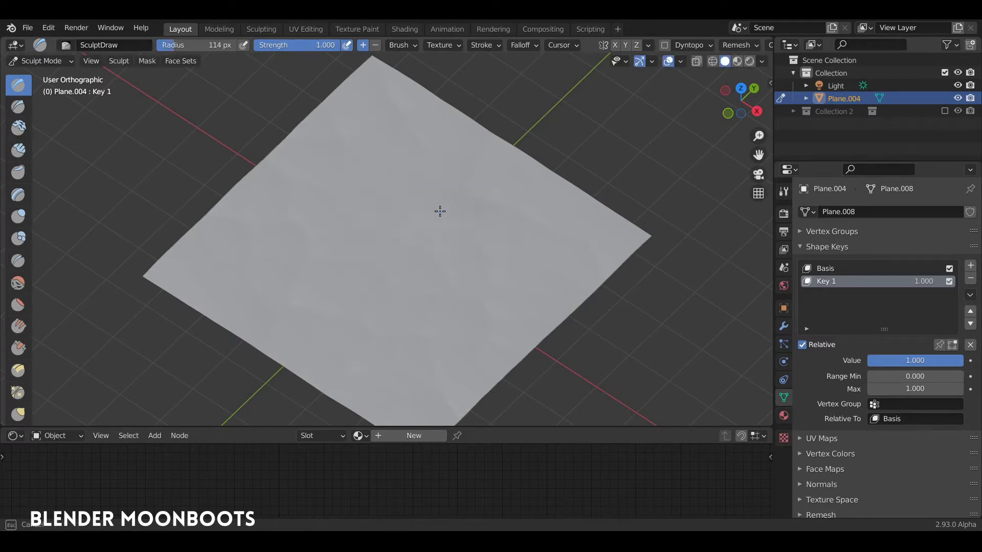
mouse_move(440, 211)
left_mouse_down()
mouse_move(361, 285)
mouse_move(436, 253)
mouse_move(444, 239)
mouse_move(319, 295)
mouse_move(454, 217)
mouse_move(392, 259)
mouse_move(462, 237)
left_mouse_up()
mouse_move(483, 243)
middle_mouse_down()
mouse_move(487, 259)
mouse_move(481, 226)
middle_mouse_up()
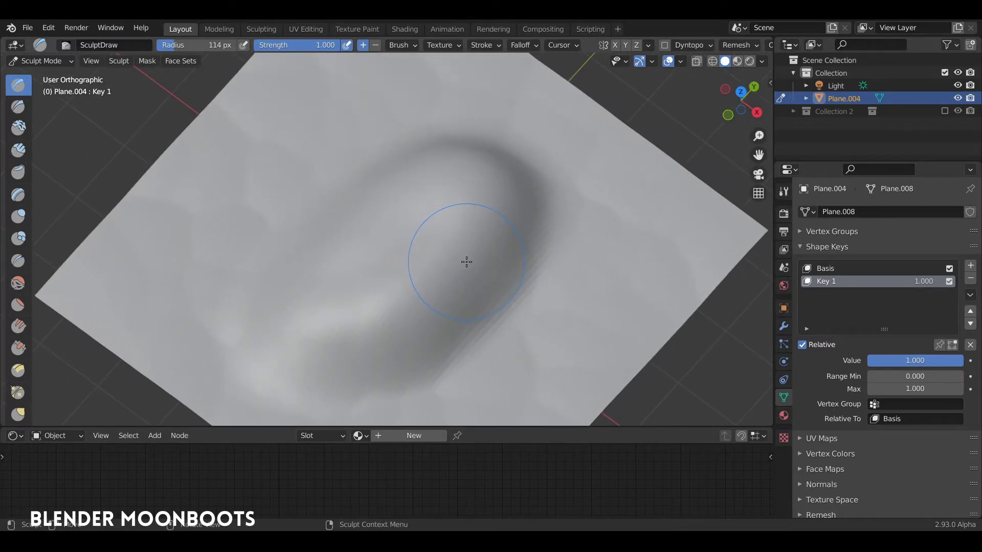
Reduce the brush radius to 46 px, test the Key 1 value slider, and sculpt a mouth at the mound's lower end
key("f")
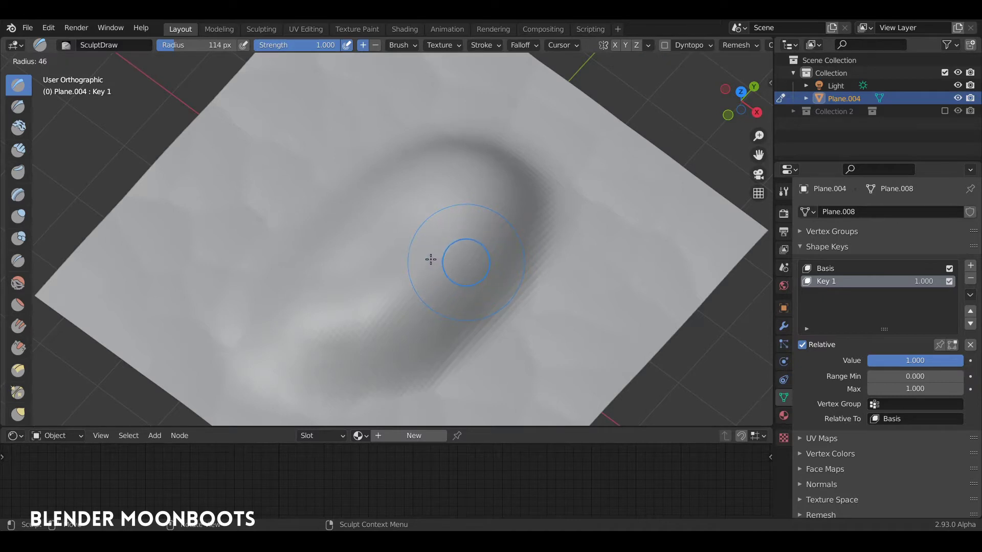
left_click(430, 259)
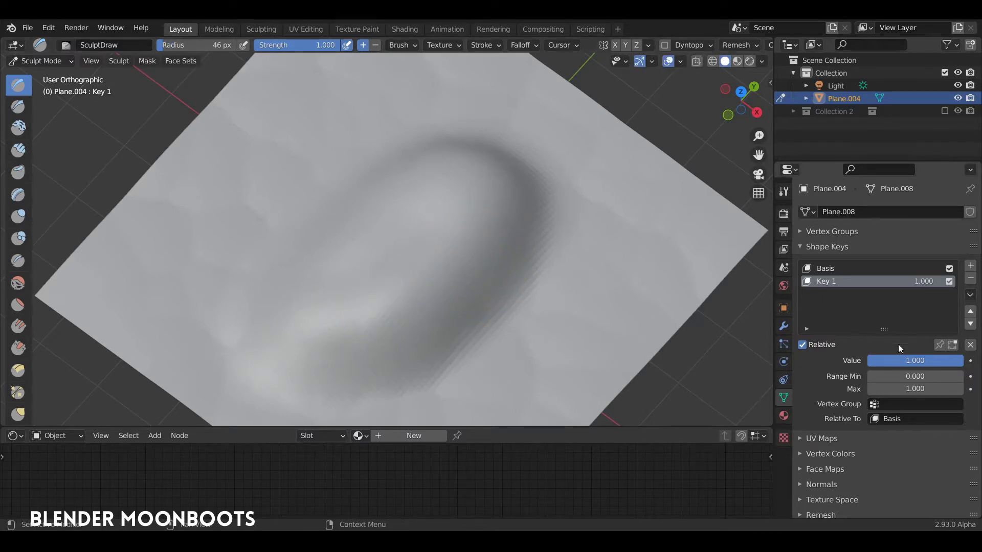
mouse_move(922, 360)
left_mouse_down()
mouse_move(904, 362)
mouse_move(931, 363)
left_mouse_up()
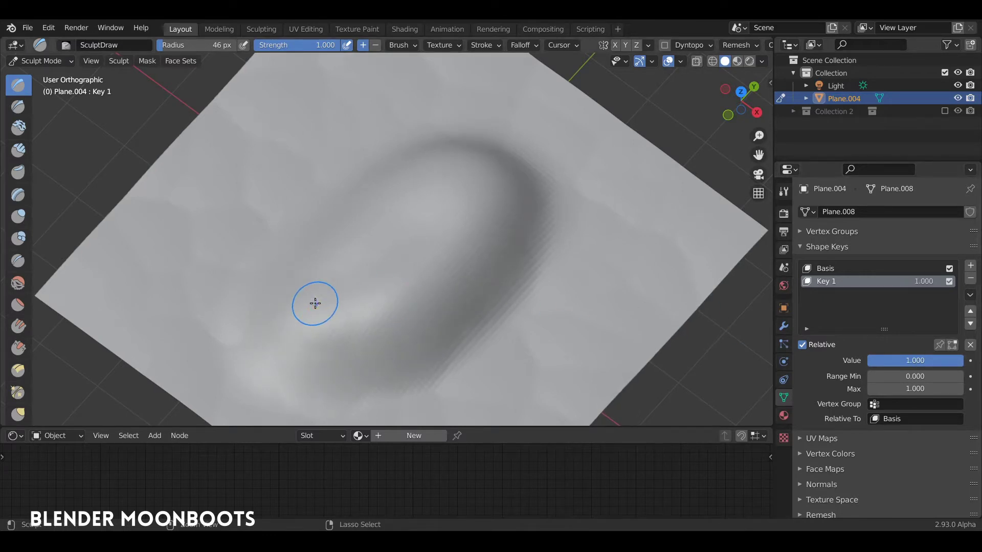
left_click_drag(313, 302, 381, 347)
mouse_move(383, 283)
middle_mouse_down()
mouse_move(390, 270)
mouse_move(392, 285)
middle_mouse_up()
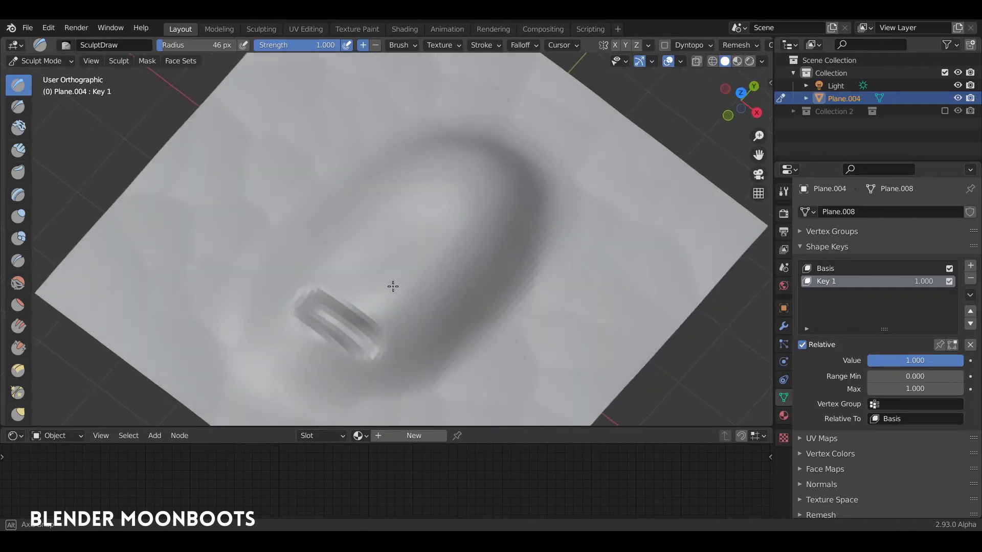
Sculpt a brow line across the upper part of the mound and a nose running down from it
mouse_move(487, 245)
left_mouse_down("ctrl")
mouse_move(381, 184)
mouse_move(388, 179)
left_mouse_up("ctrl")
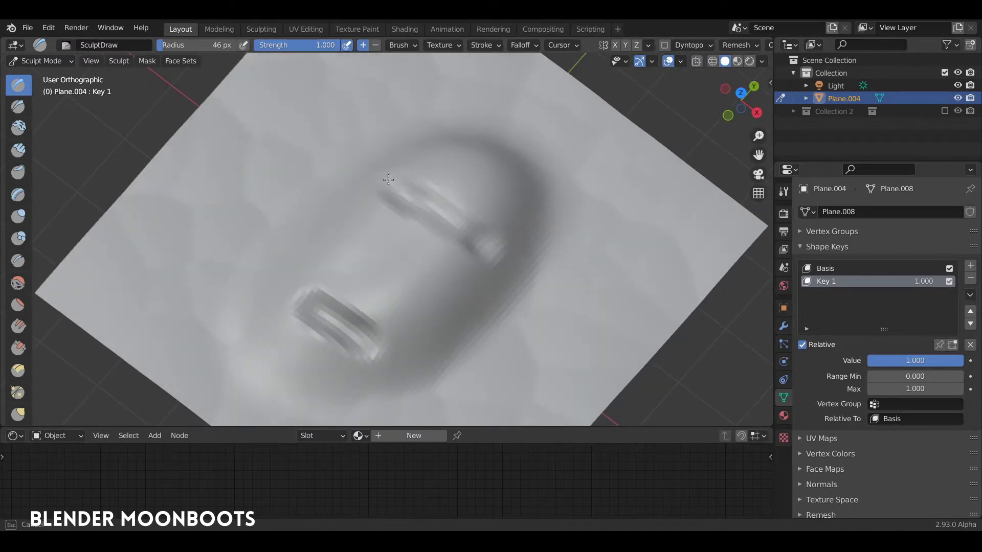
left_click_drag(453, 221, 485, 244, "ctrl")
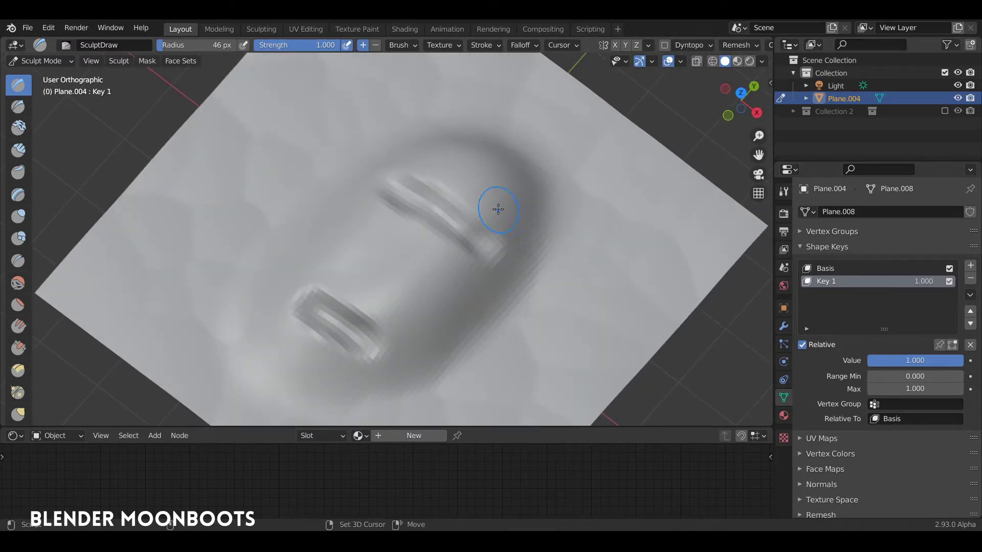
mouse_move(497, 209)
left_mouse_down("shift")
mouse_move(497, 267)
mouse_move(477, 270)
left_mouse_up("shift")
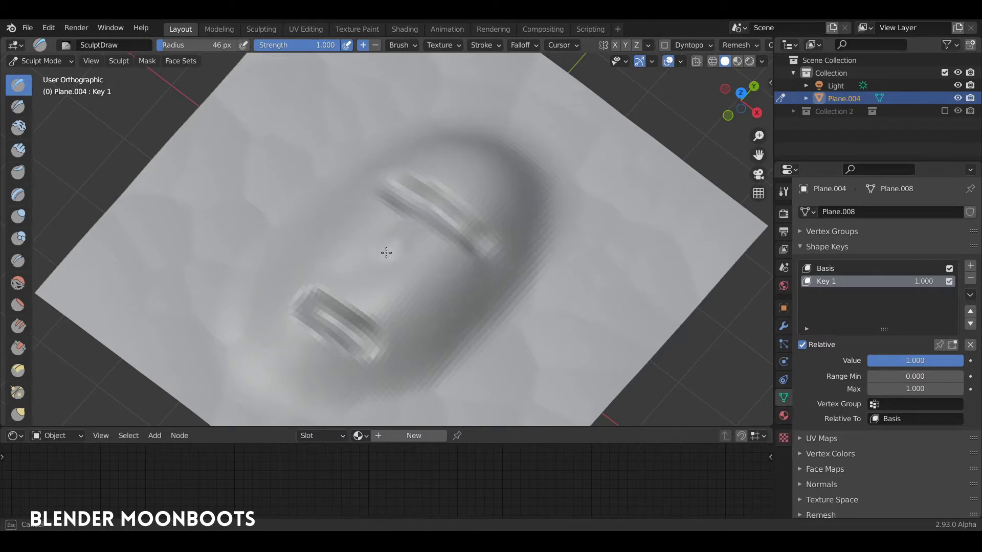
mouse_move(388, 252)
left_mouse_down("ctrl")
mouse_move(417, 226)
mouse_move(407, 241)
mouse_move(420, 239)
mouse_move(394, 226)
mouse_move(388, 261)
left_mouse_up("ctrl")
left_click_drag(410, 293, 432, 269, "alt")
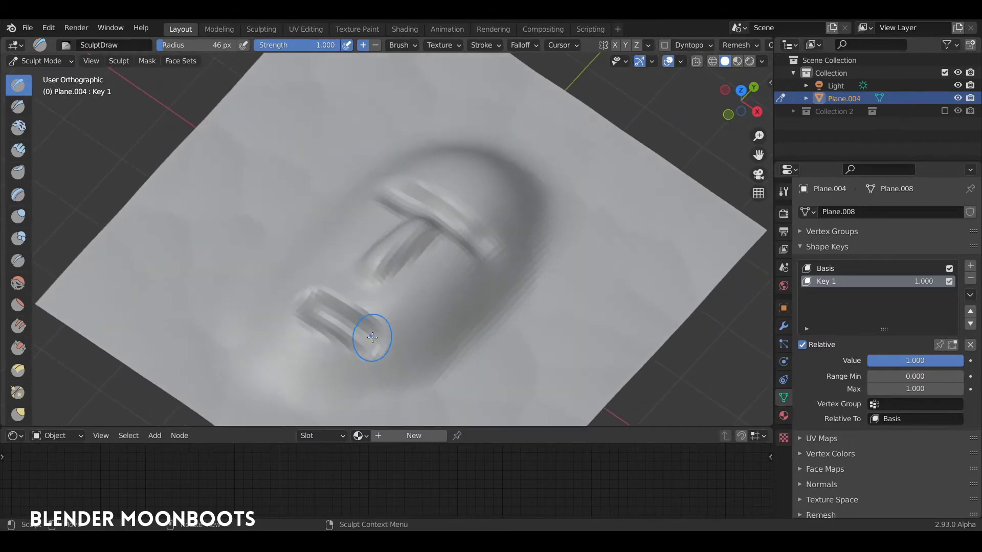
Extend the ends of the mouth and sculpt a crease along the cheek beside it
mouse_move(370, 338)
left_mouse_down("ctrl")
mouse_move(368, 325)
mouse_move(371, 339)
left_mouse_up("ctrl")
left_click_drag(372, 341, 393, 357, "ctrl")
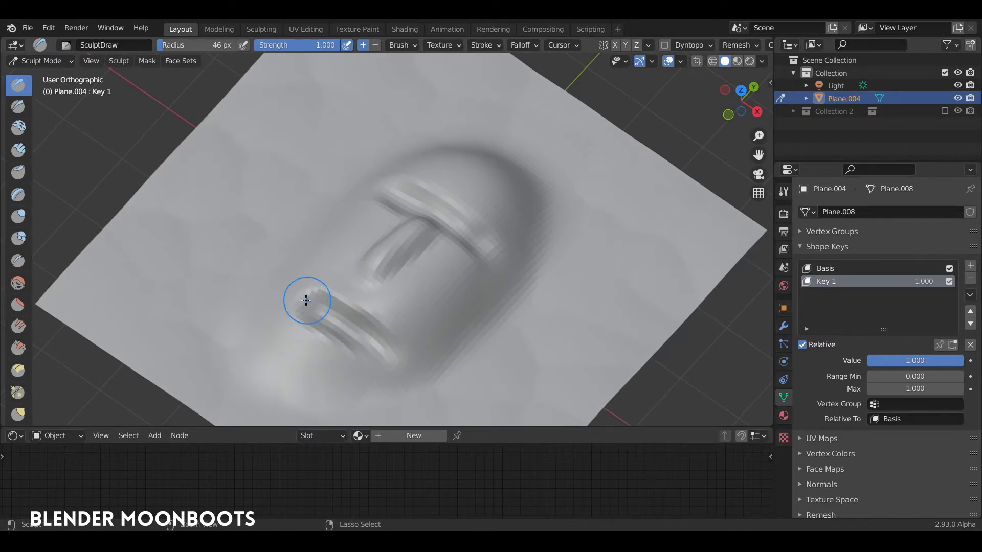
middle_click_drag(382, 301, 392, 308)
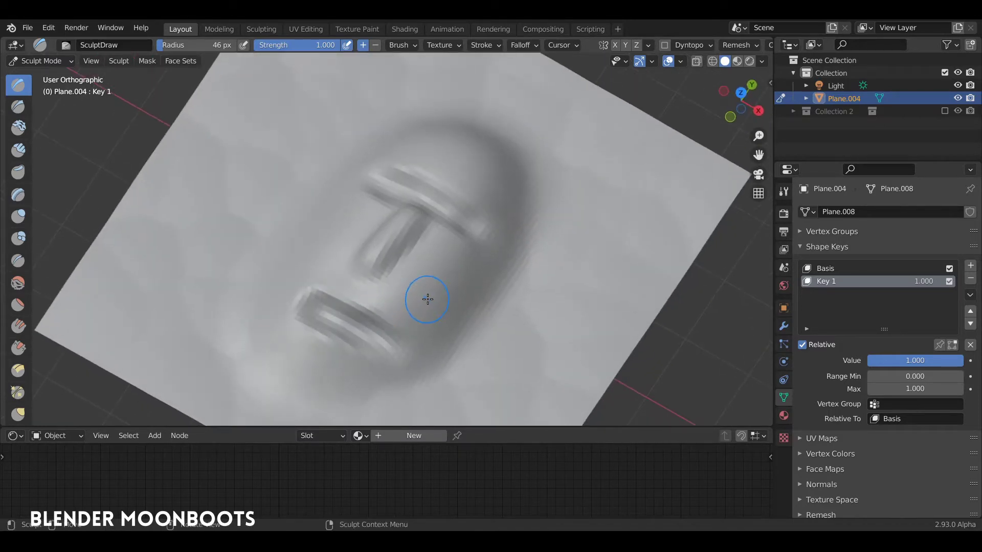
left_click_drag(427, 298, 409, 359, "ctrl")
scroll(311, 263, "down", 3)
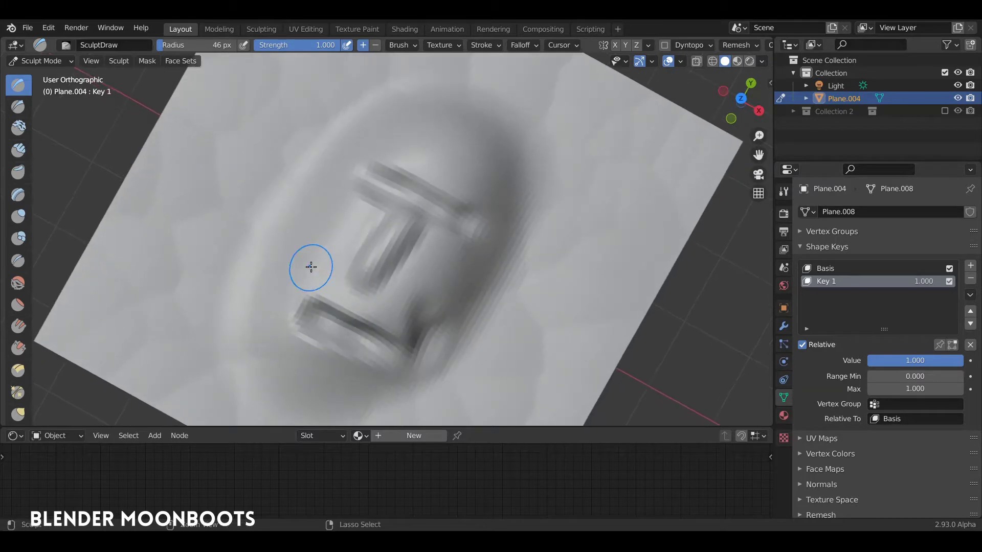
Return the sculpted plane to Object Mode and test the face morph by sliding Key 1's value, leaving it at 1.000
mouse_move(312, 263)
middle_mouse_down()
mouse_move(499, 259)
mouse_move(522, 324)
mouse_move(527, 288)
middle_mouse_up()
key("ctrl+Tab")
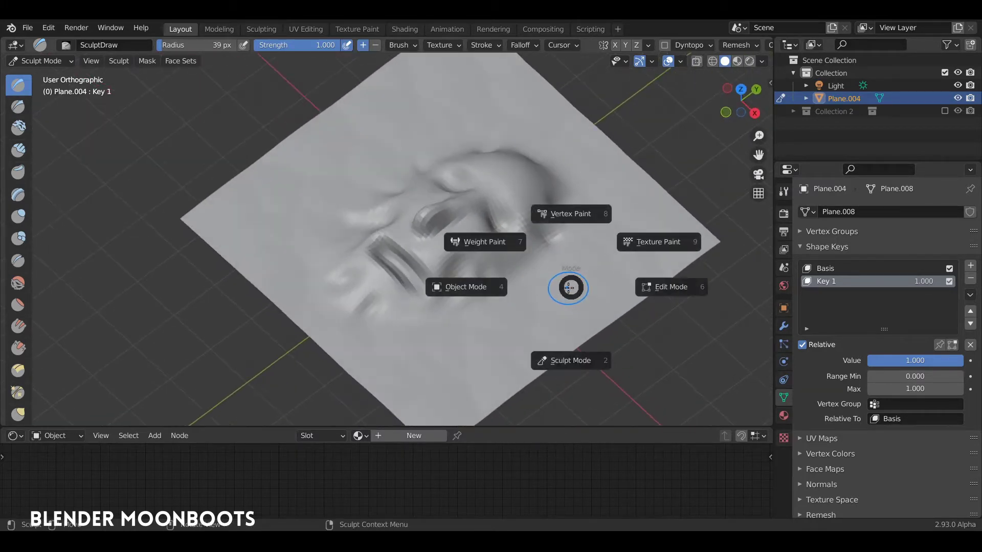
left_click(473, 287)
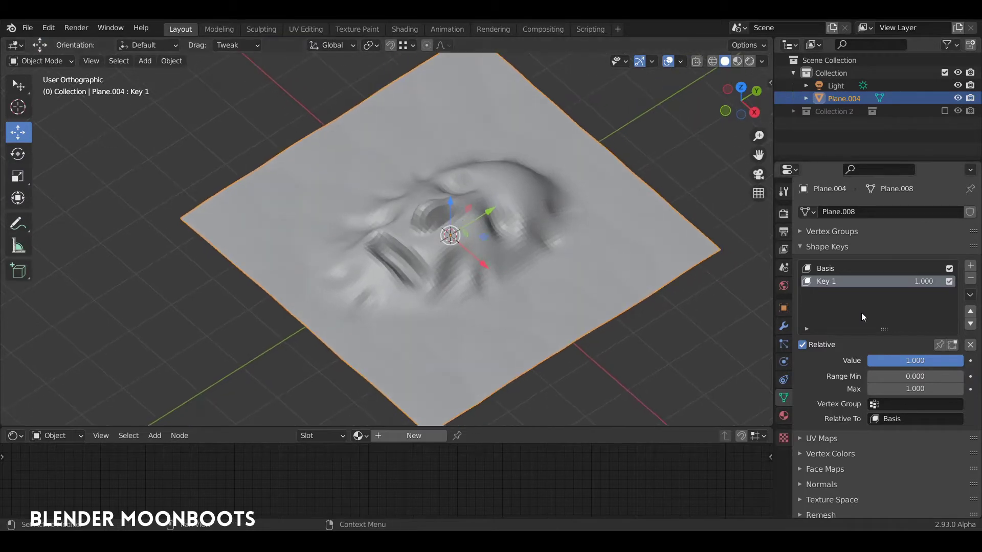
mouse_move(921, 360)
left_mouse_down()
mouse_move(821, 362)
mouse_move(935, 366)
left_mouse_up()
left_click_drag(904, 361, 926, 376)
middle_click_drag(523, 222, 448, 234)
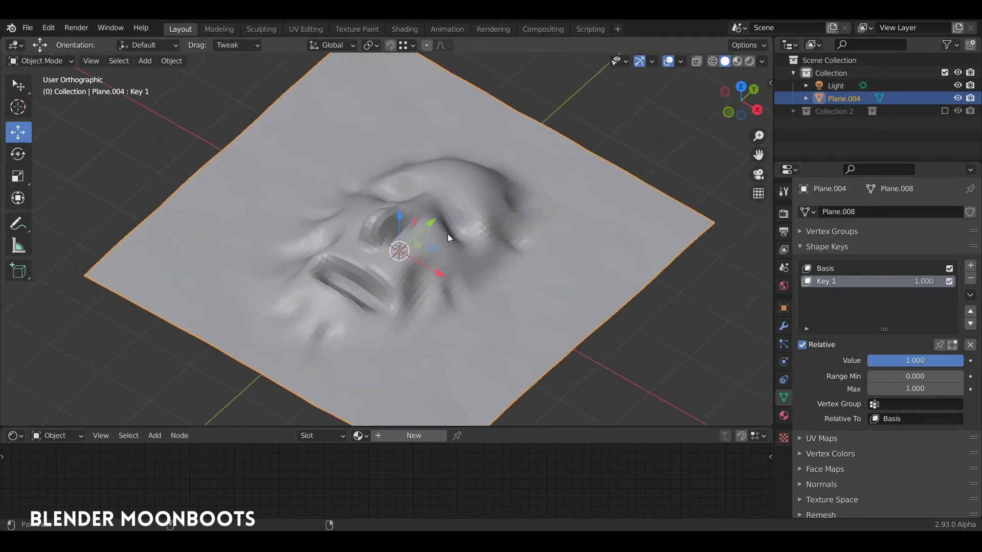
Shade the plane smooth and set Key 1's value to 0.000
right_click(517, 233)
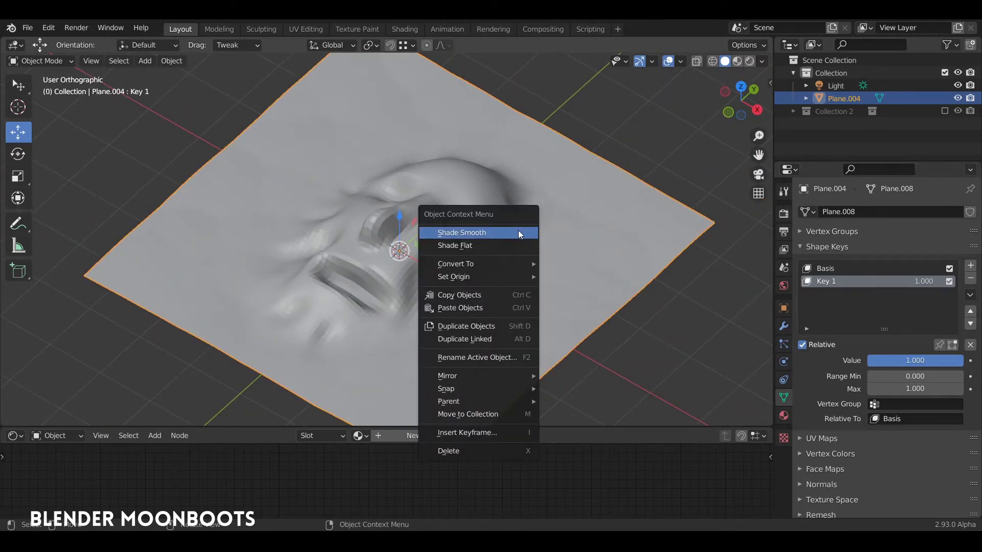
left_click(517, 233)
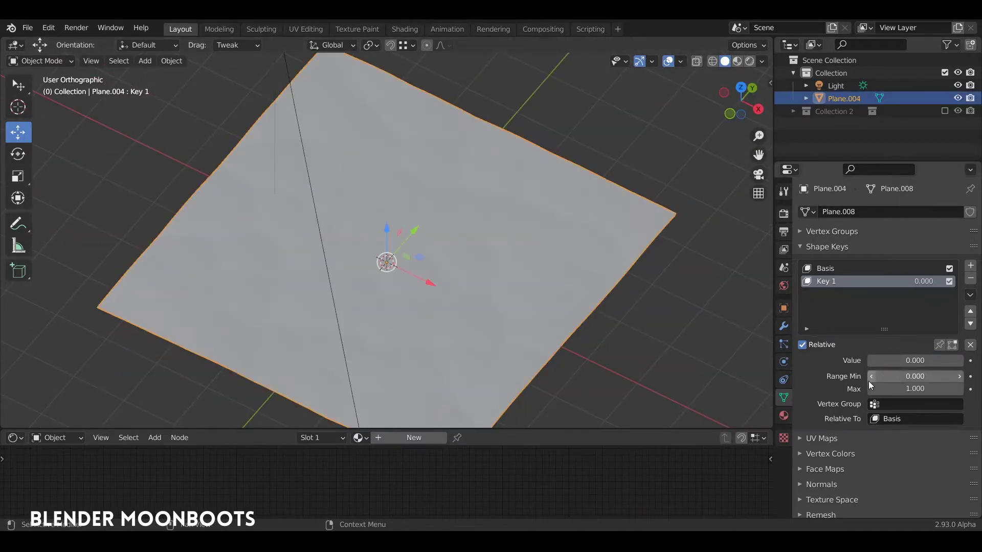
left_click_drag(873, 360, 815, 361)
middle_click_drag(542, 299, 545, 280)
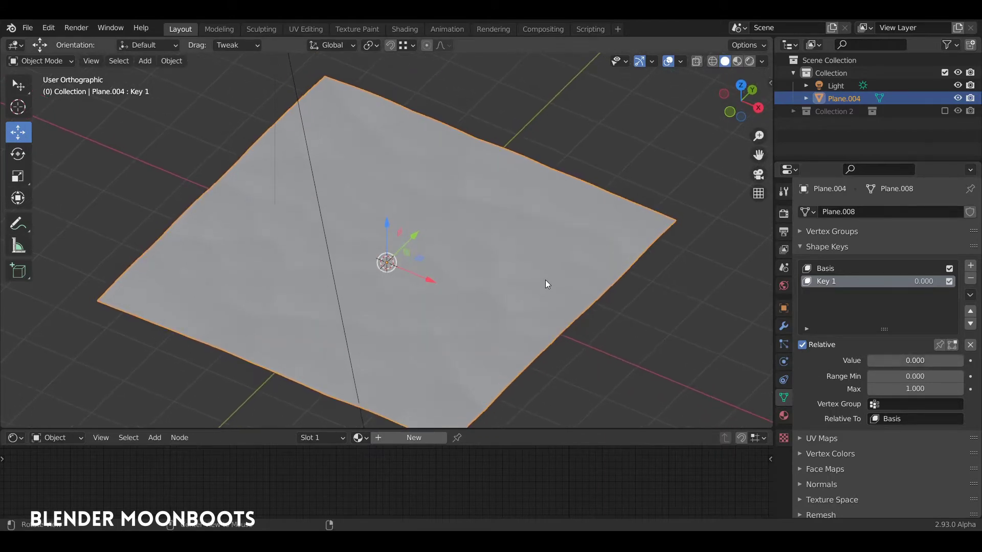
middle_click_drag(515, 224, 551, 293)
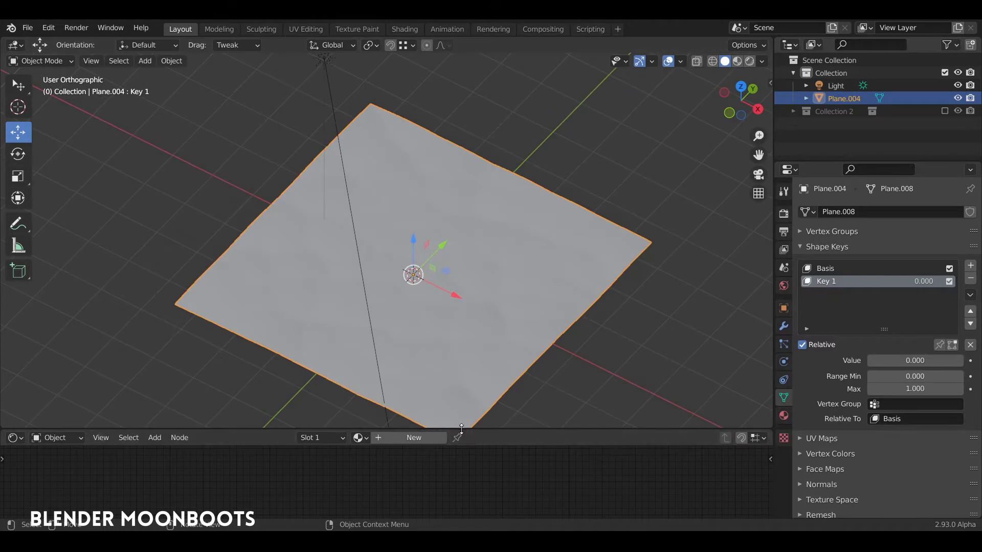
Enlarge the shader editor area and select the sun light above the plane
left_click_drag(463, 428, 473, 358)
middle_click_drag(503, 306, 476, 226)
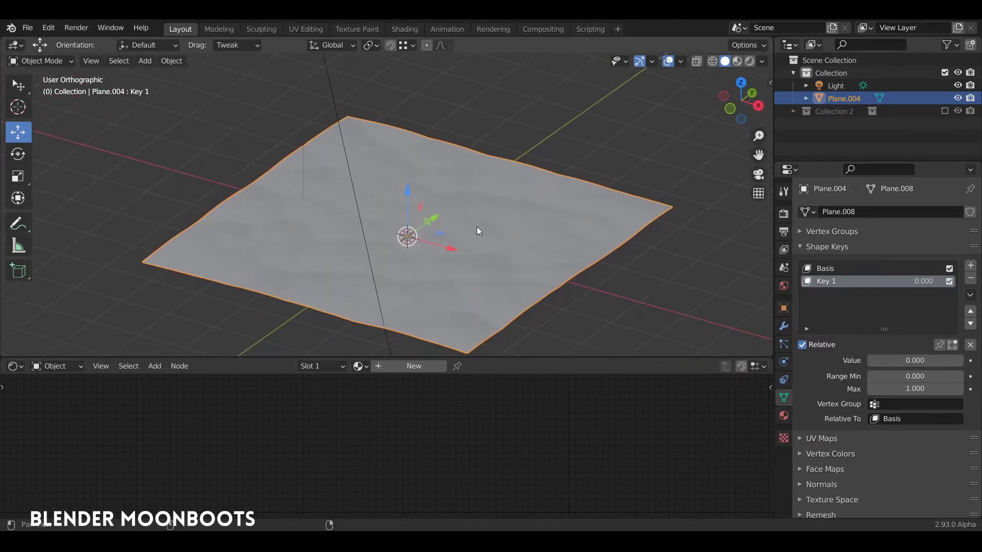
scroll(358, 140, "down", 4)
left_click(361, 121)
mouse_move(378, 127)
middle_mouse_down()
mouse_move(458, 102)
mouse_move(372, 120)
middle_mouse_up()
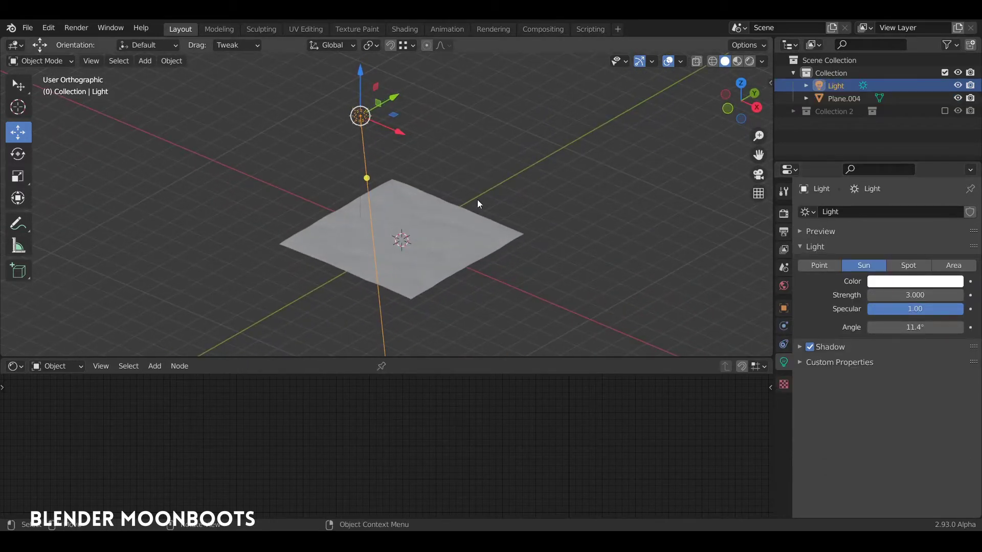
Show the World shader nodes, enlarge the node area and move the Background node closer to the World Output
left_click(55, 367)
left_click(60, 395)
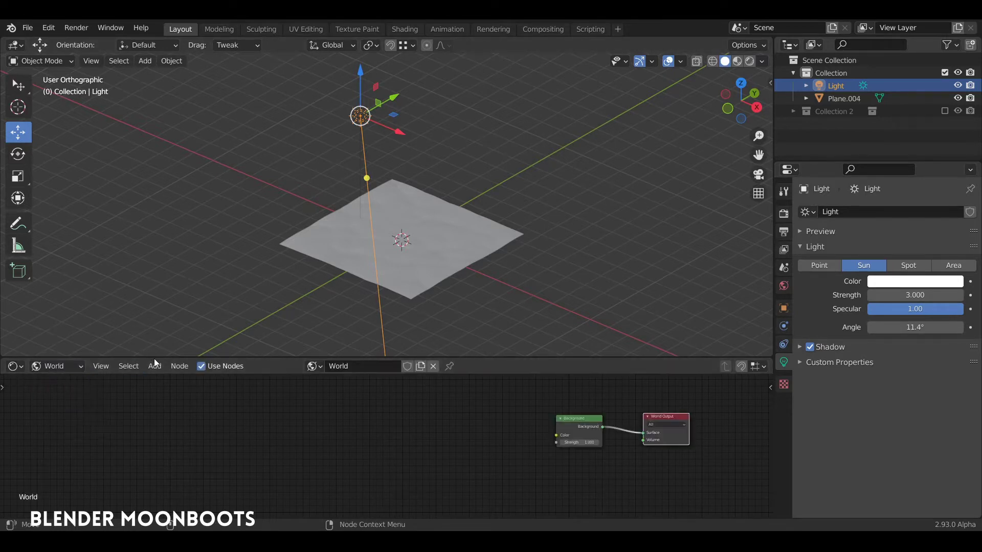
left_click_drag(154, 357, 231, 305)
middle_click_drag(492, 364, 356, 387)
left_click_drag(356, 387, 442, 291, "alt")
middle_click_drag(443, 364, 479, 341)
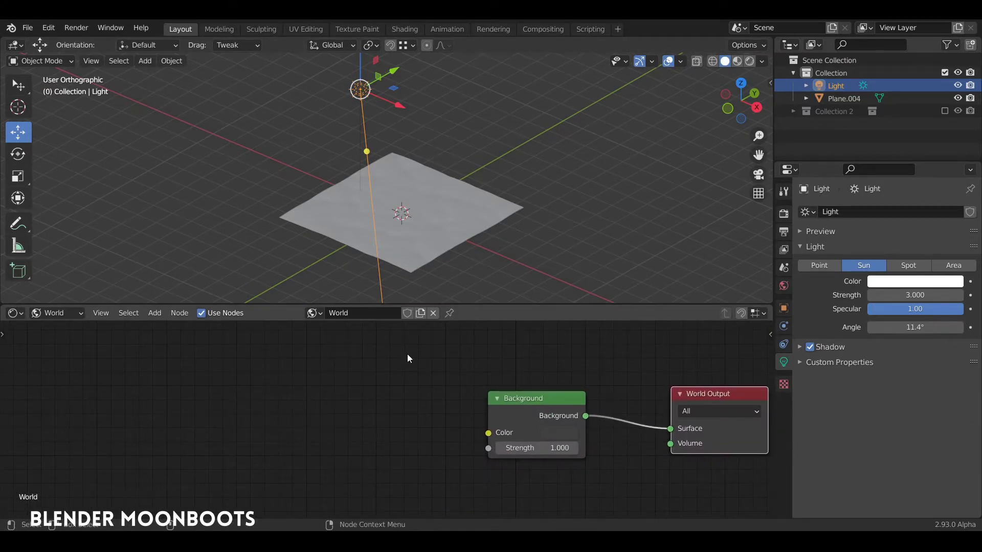
left_click_drag(530, 398, 554, 401)
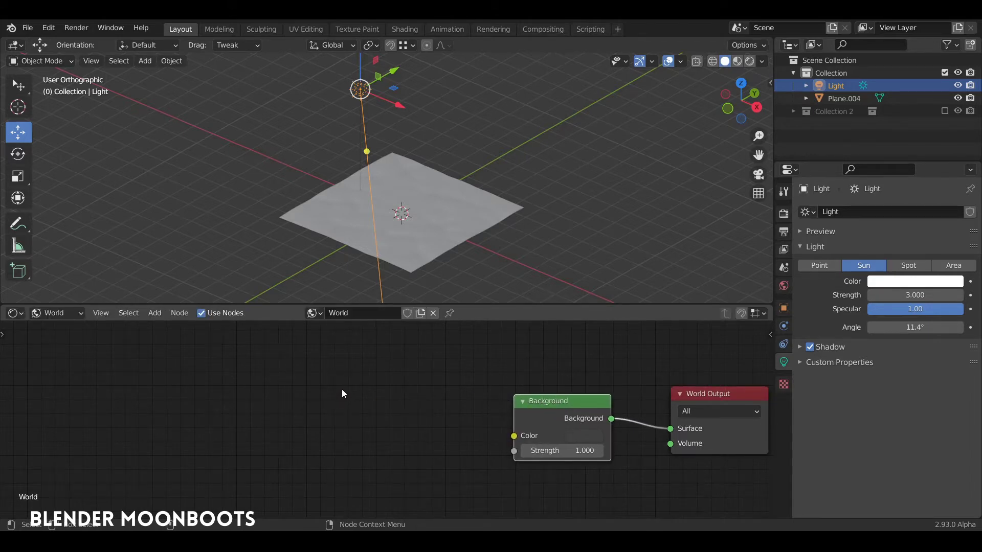
Add an Environment Texture node, load beach.jpg into it and connect its Color to the Background node's Color
key("shift+a")
mouse_move(309, 367)
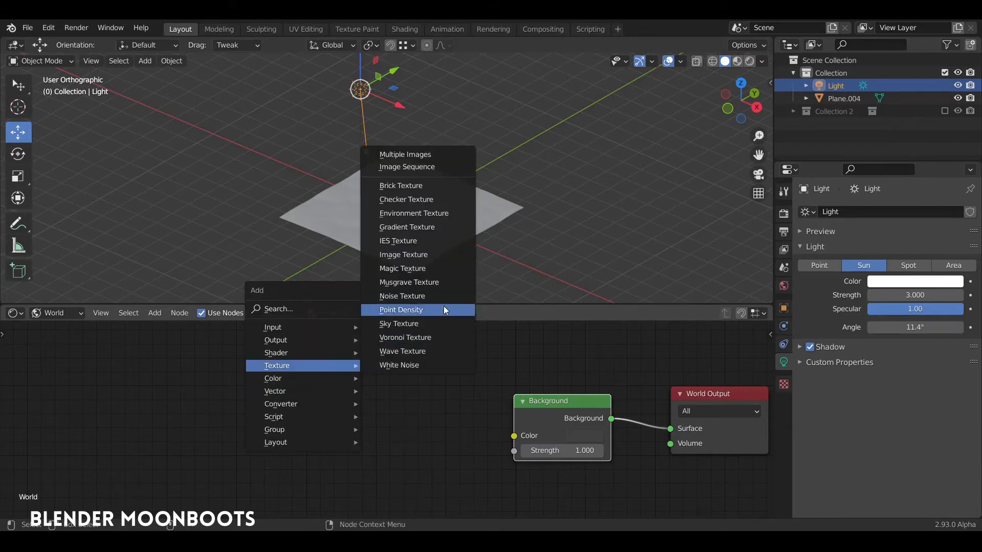
left_click(420, 213)
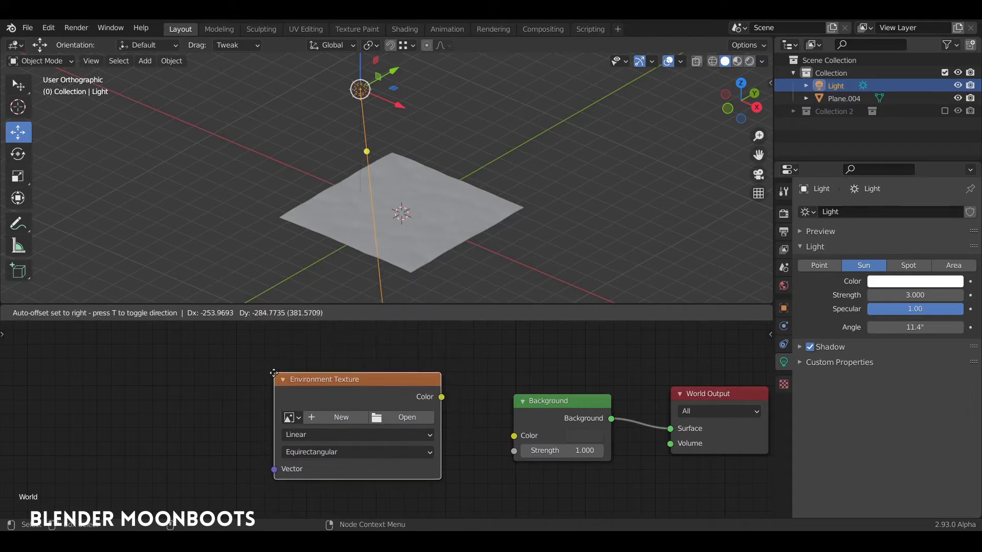
left_click(388, 418)
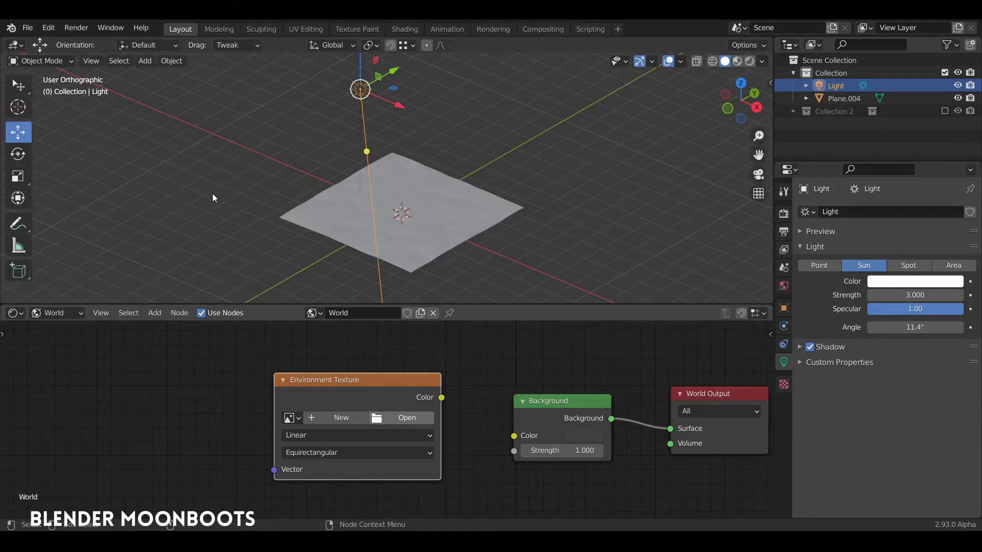
left_click_drag(441, 397, 523, 435)
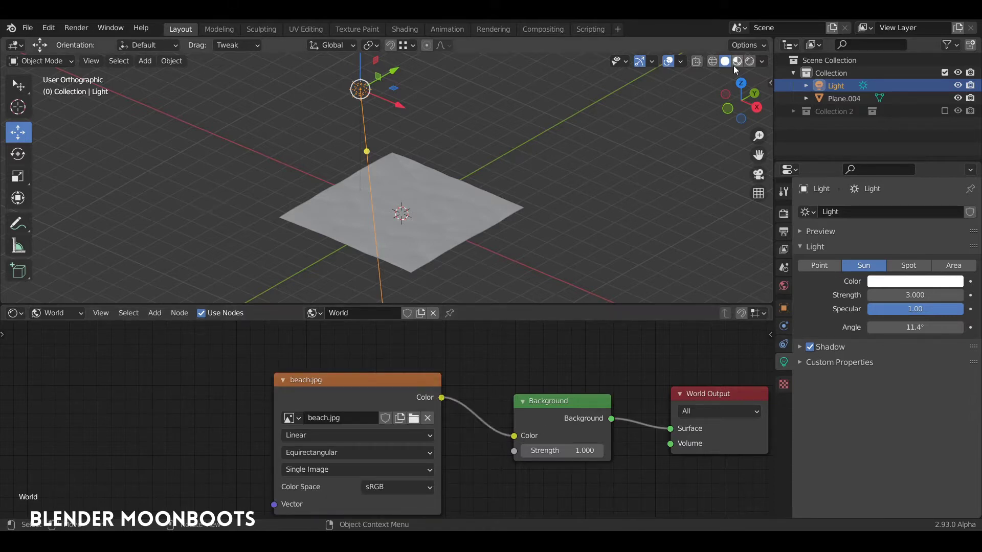
Switch the viewport to rendered shading, select the plane and set the shader editor back to object materials
left_click(751, 61)
left_click_drag(550, 186, 656, 192, "alt")
key("KP_5")
middle_click_drag(656, 193, 551, 219)
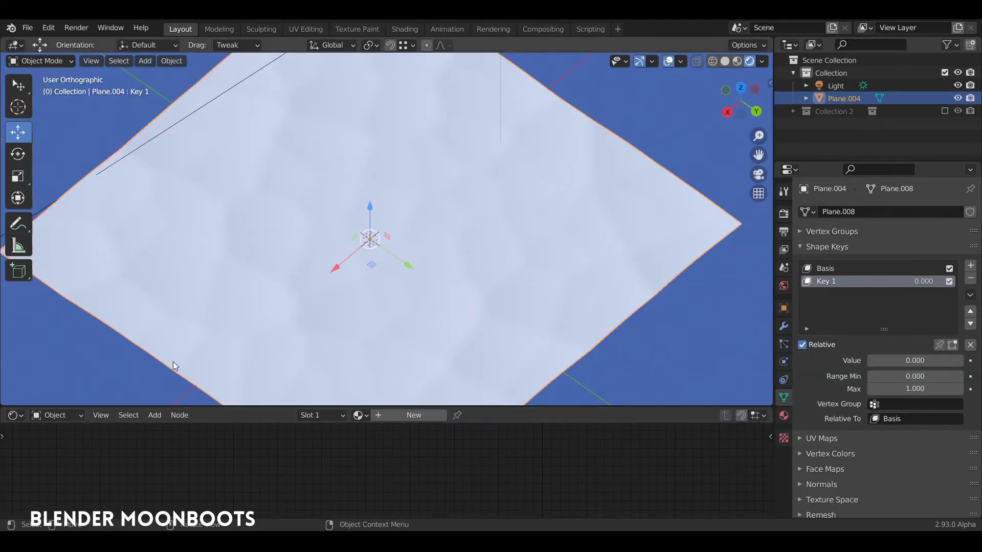
middle_click_drag(447, 267, 454, 241)
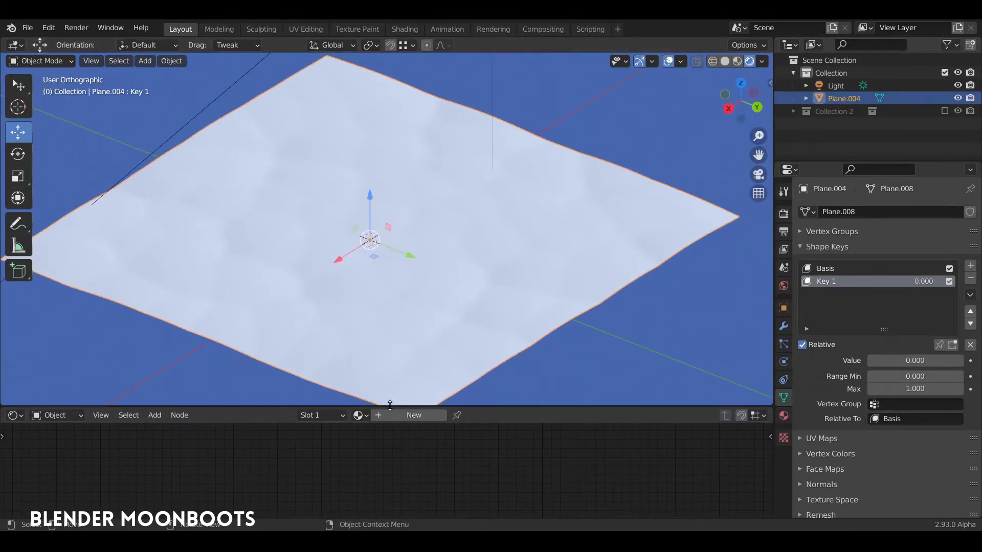
Create a new material for the plane in an enlarged shader editor and move the Principled BSDF away from the output
left_click_drag(389, 408, 214, 340)
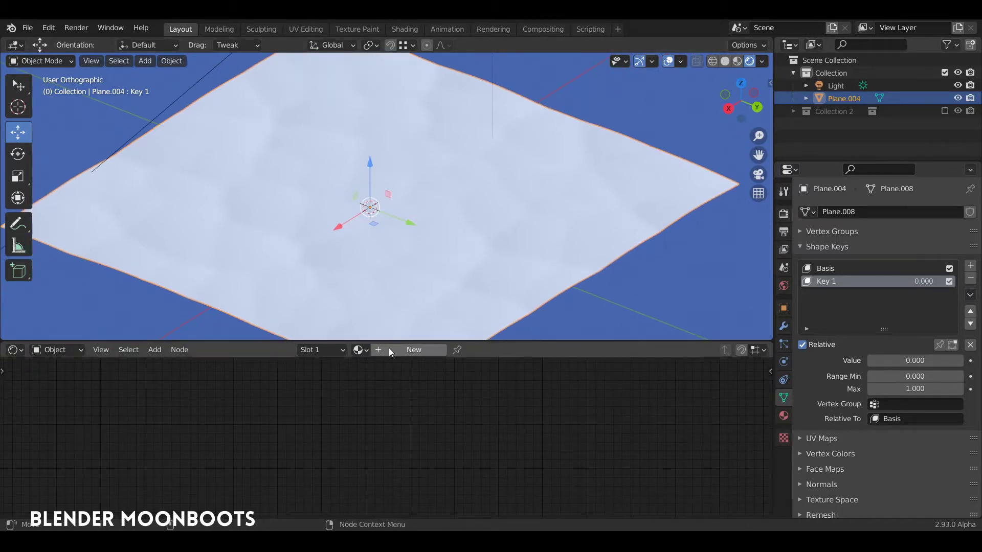
left_click(422, 350)
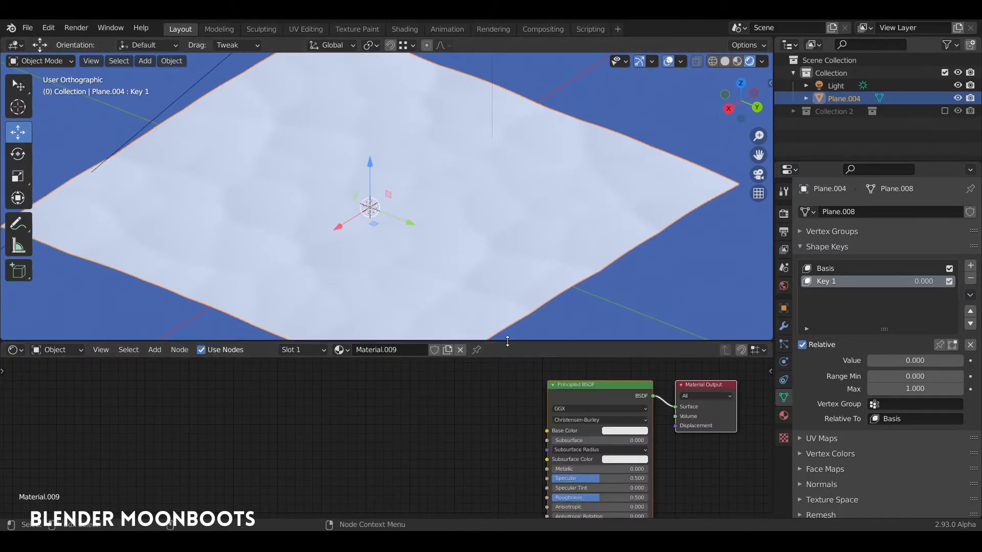
left_click_drag(508, 341, 512, 285)
middle_click_drag(491, 339, 384, 330)
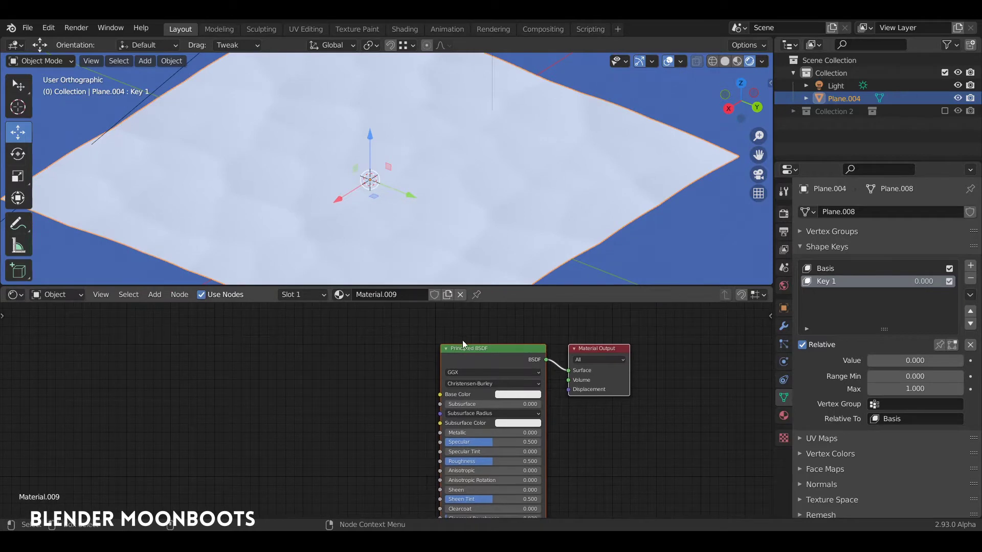
left_click_drag(465, 350, 441, 346)
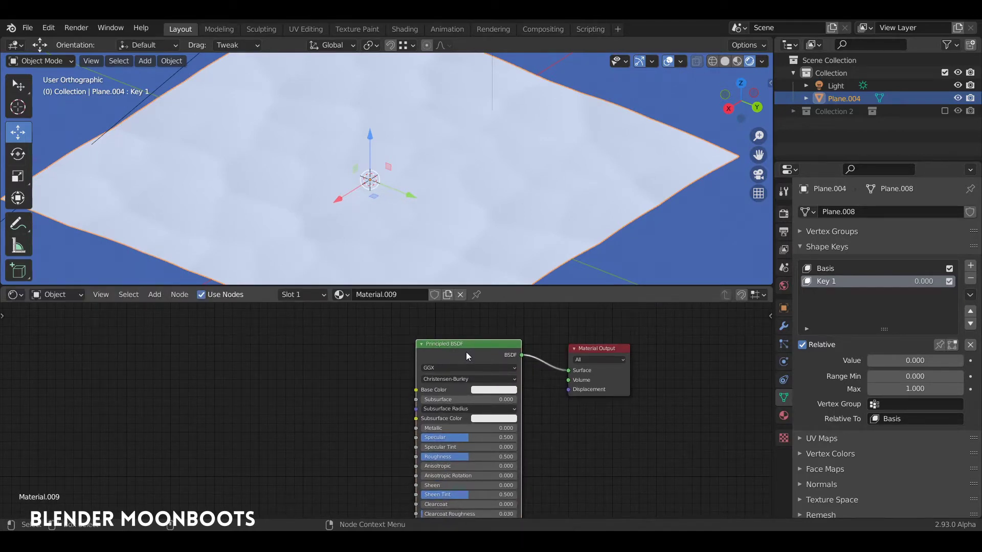
Change the Principled BSDF node's type to Diffuse BSDF and place it next to the Material Output
key("shift+s")
mouse_move(466, 352)
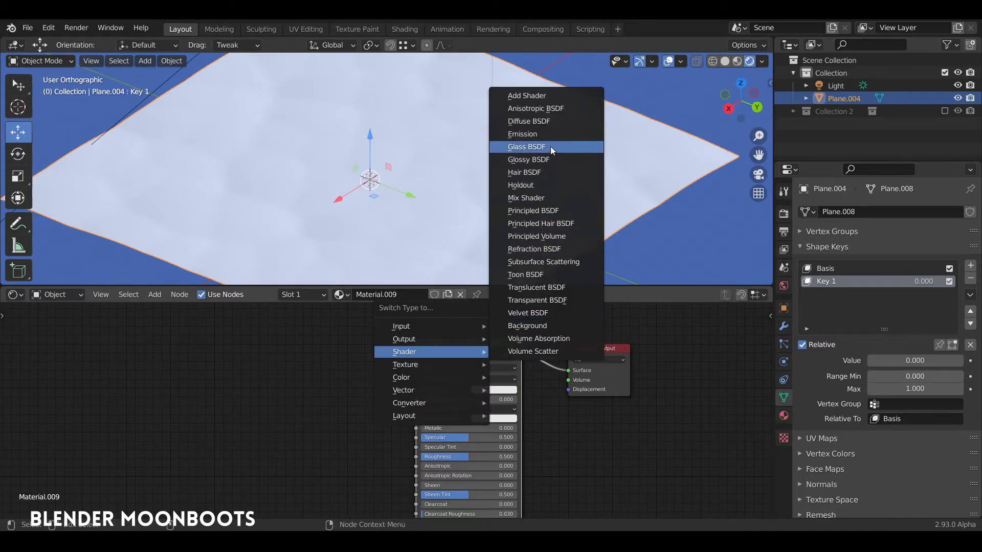
left_click(548, 120)
left_click_drag(443, 344, 490, 350)
Add a Bump node before the Diffuse BSDF and connect its Normal output to the shader's Normal input
key("shift+a")
mouse_move(266, 404)
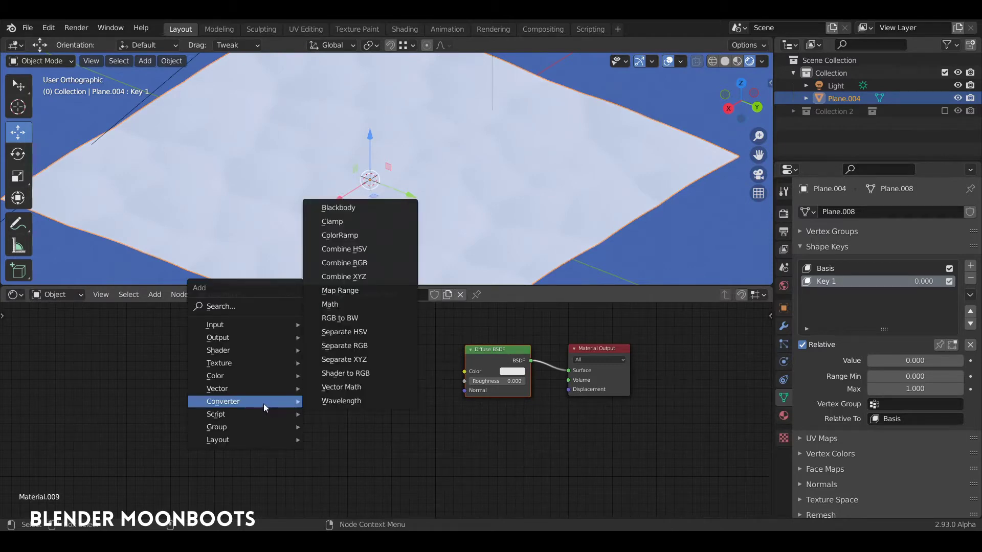
mouse_move(241, 388)
left_click(333, 387)
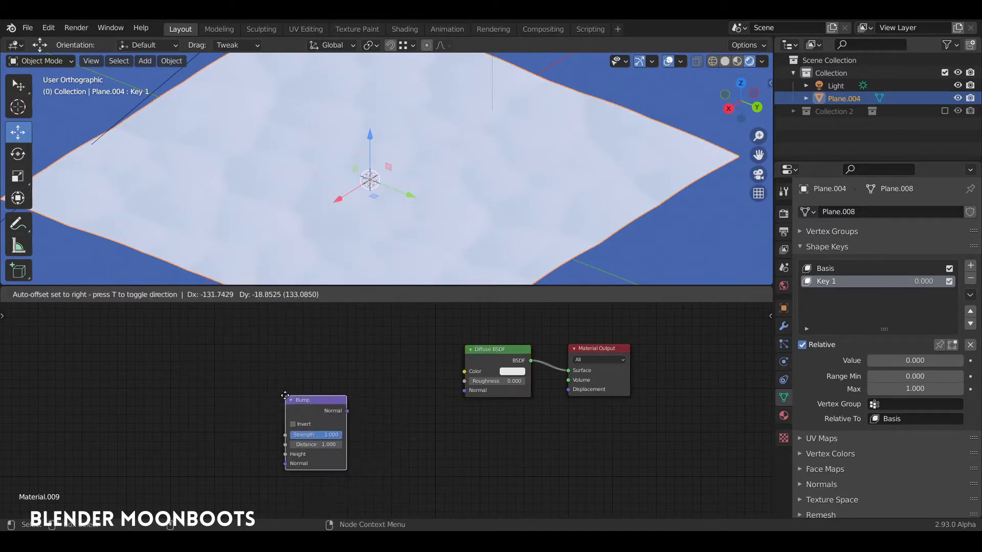
left_click(295, 392)
left_click_drag(357, 407, 468, 391)
left_click_drag(328, 397, 368, 394)
Add a Wave Texture node before the Bump node and connect its Color to the Bump's Height
key("shift+a")
mouse_move(245, 400)
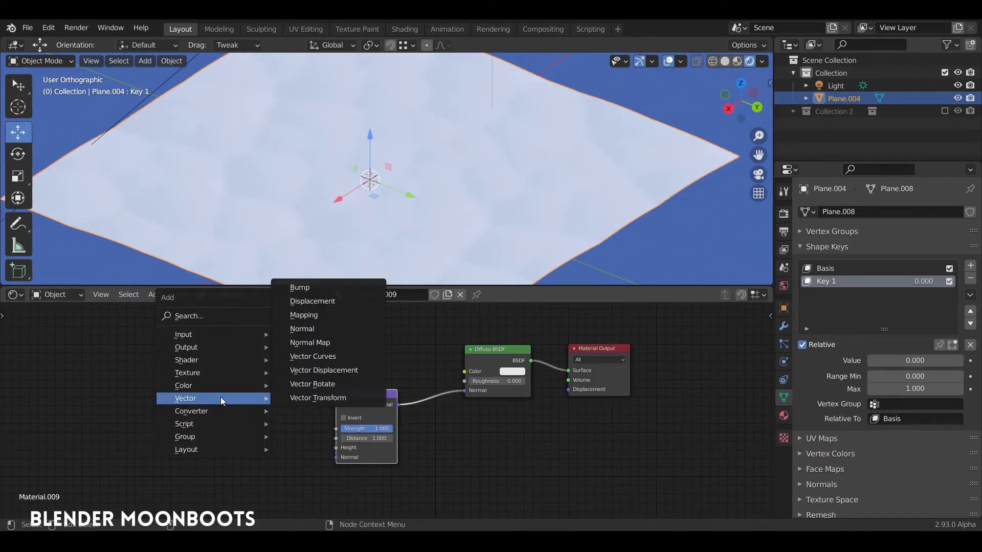
mouse_move(211, 373)
left_click(310, 358)
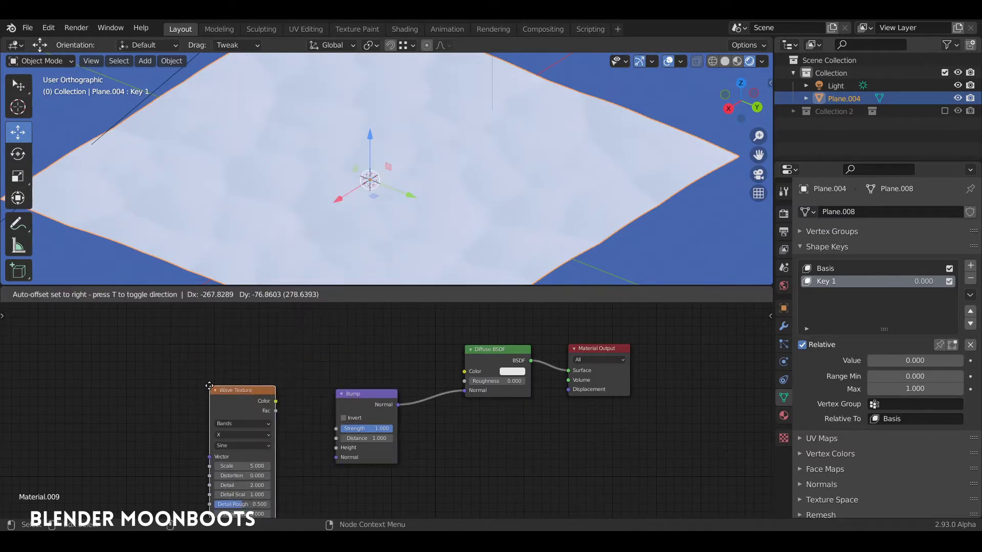
left_click(208, 386)
left_click_drag(275, 401, 293, 413)
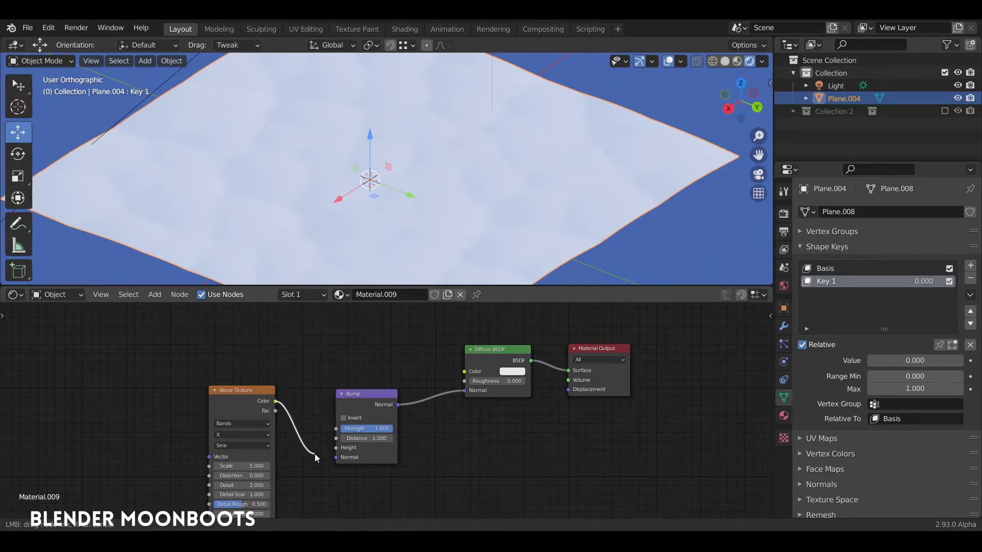
left_click_drag(315, 454, 327, 453)
left_click_drag(337, 454, 337, 450)
middle_click_drag(286, 355, 398, 346)
left_click_drag(361, 382, 400, 383)
Add Texture Coordinate and Mapping nodes to the Wave Texture and feed the mapping from Object coordinates
key("ctrl+t")
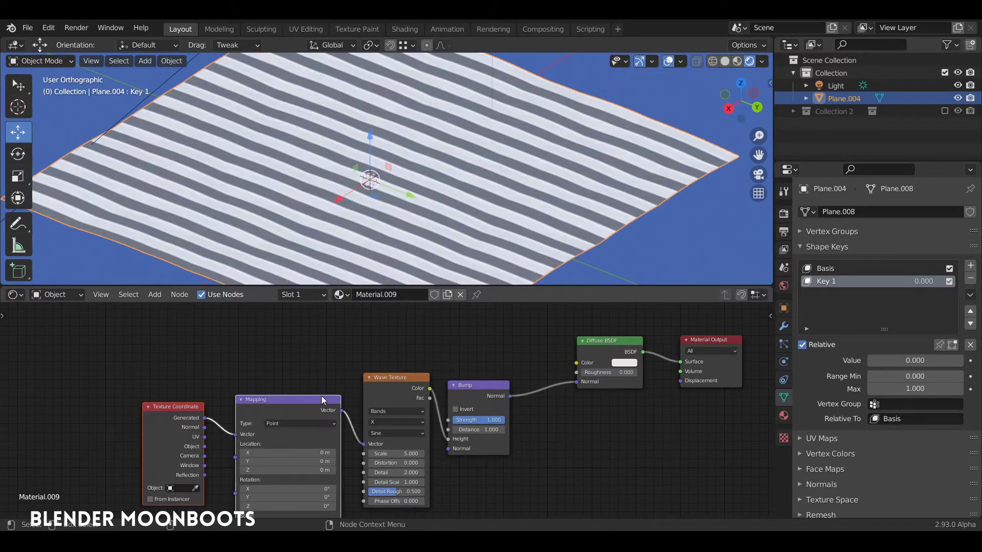
middle_click_drag(282, 361, 291, 330)
left_click_drag(190, 374, 167, 343)
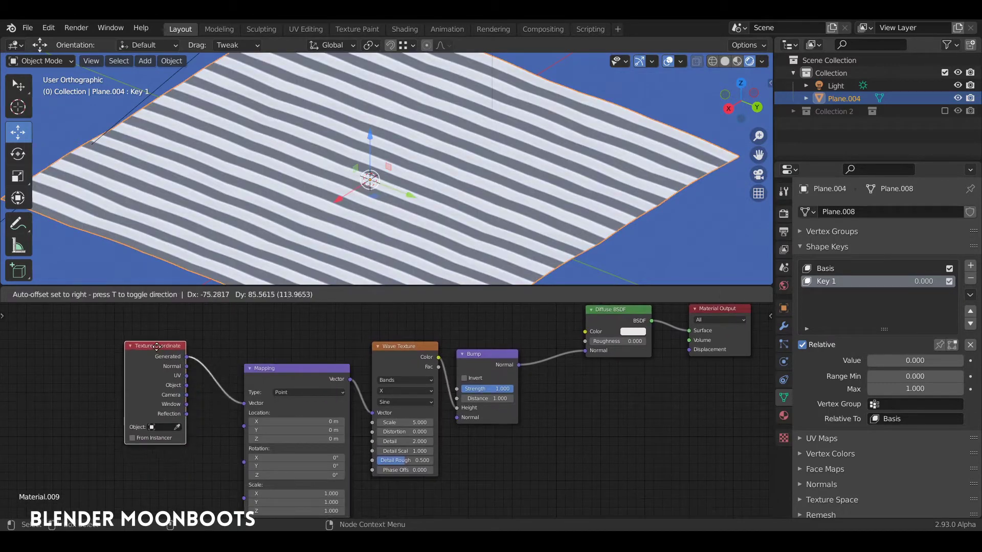
left_click_drag(192, 389, 246, 404)
left_click_drag(287, 368, 259, 356)
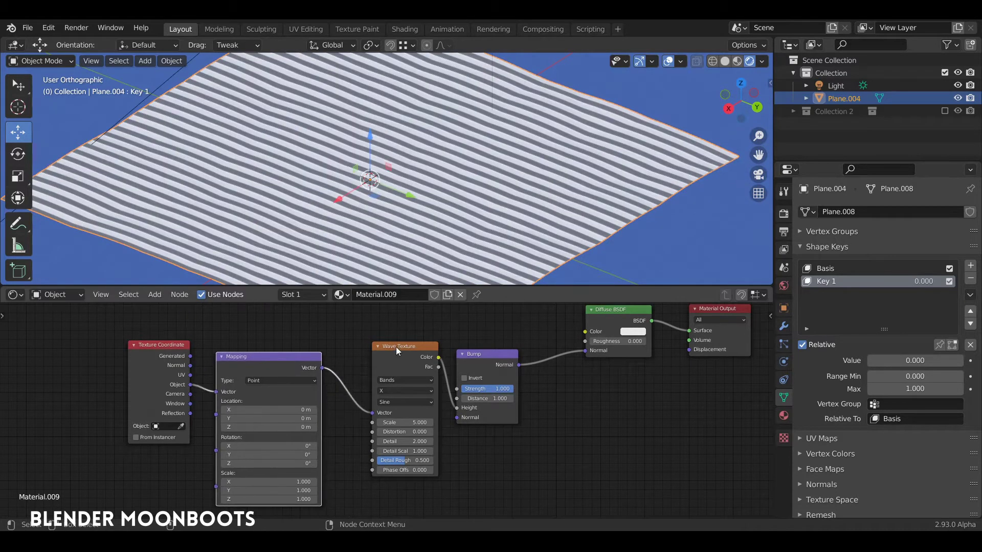
Space out the Wave Texture and Bump nodes and lower the Bump strength to 0.173
middle_click_drag(447, 191, 461, 164, "ctrl")
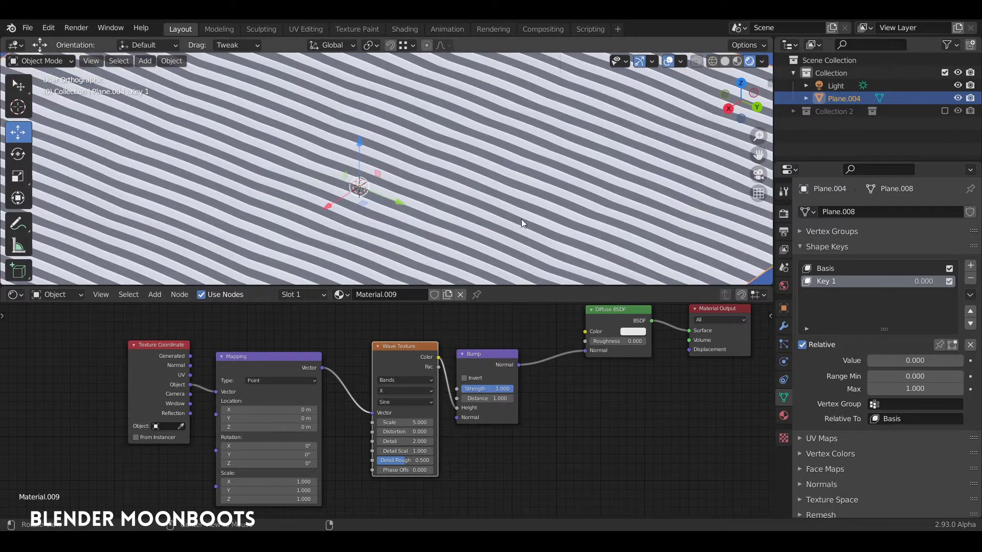
middle_click_drag(521, 218, 490, 230, "ctrl")
left_click_drag(474, 359, 498, 352)
left_click_drag(400, 349, 390, 359)
left_click_drag(512, 386, 480, 388)
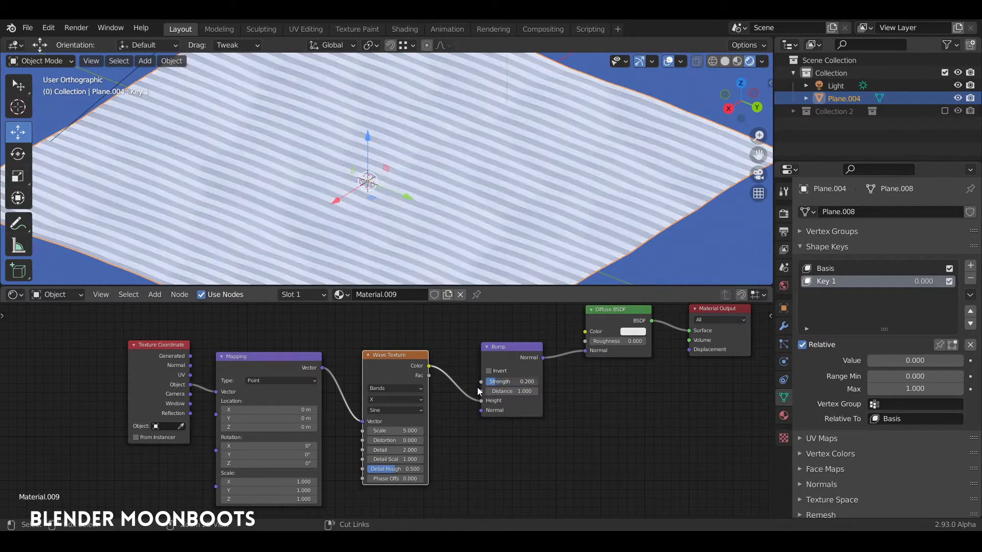
key("ctrl+z")
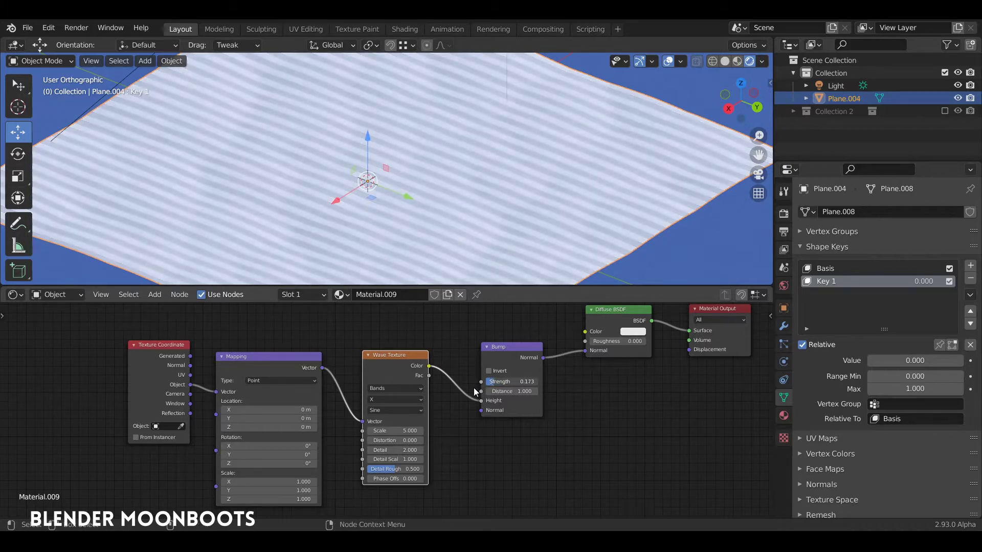
Set the Wave Texture to scale 1.410, distortion 8.024, detail scale 1.304 and detail roughness 0.741
middle_click_drag(453, 401, 450, 377, "ctrl")
mouse_move(438, 441)
left_mouse_down()
mouse_move(425, 440)
mouse_move(463, 436)
mouse_move(449, 453)
mouse_move(467, 452)
left_mouse_up()
middle_click_drag(473, 443, 464, 398)
left_click_drag(428, 440, 452, 452)
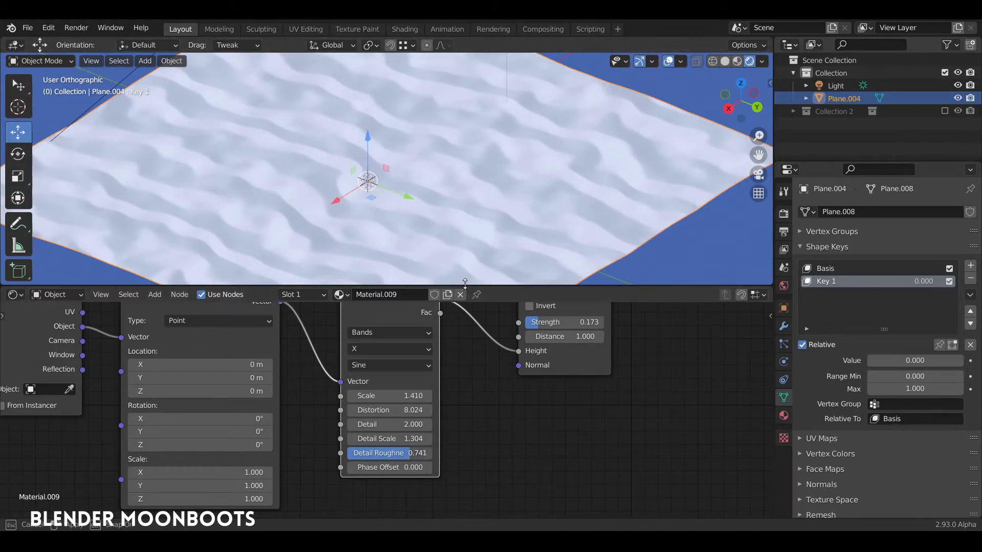
Enlarge the node area slightly and move the Bump and Wave Texture nodes down to free space above them
mouse_move(465, 284)
left_mouse_down()
mouse_move(455, 388)
mouse_move(460, 277)
left_mouse_up()
left_click_drag(472, 394, 472, 454, "alt")
left_click_drag(530, 392, 451, 465, "alt+shift")
left_click_drag(503, 444, 473, 376, "alt")
left_click_drag(414, 404, 418, 460)
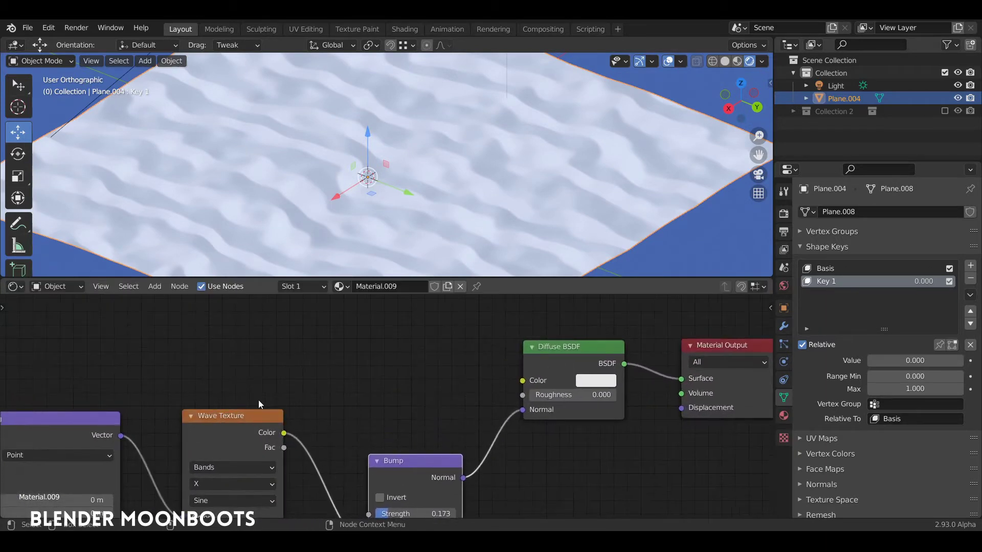
left_click_drag(259, 415, 265, 472)
left_click_drag(330, 386, 423, 456, "alt+shift")
Add a ColorRamp node in the free space before the Diffuse BSDF
key("shift+a")
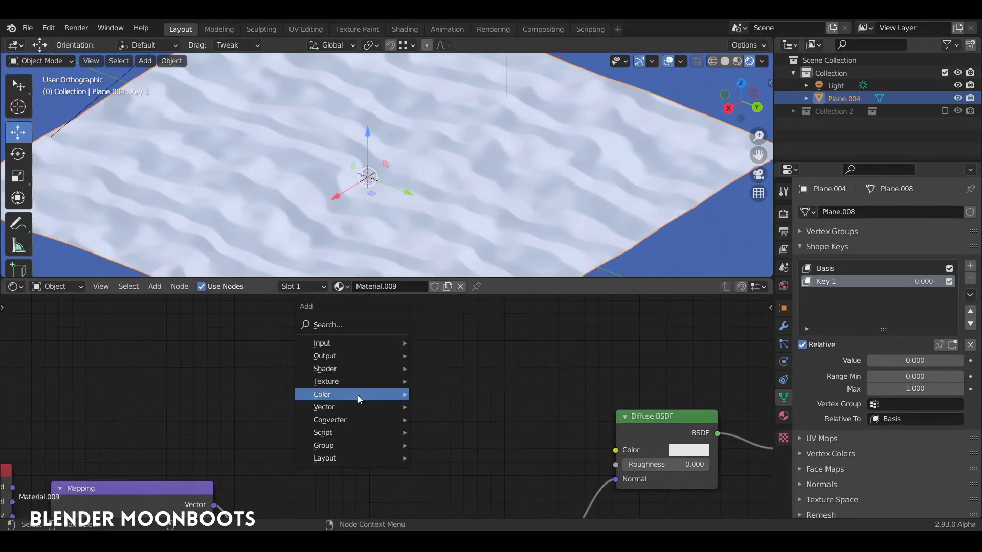
mouse_move(358, 420)
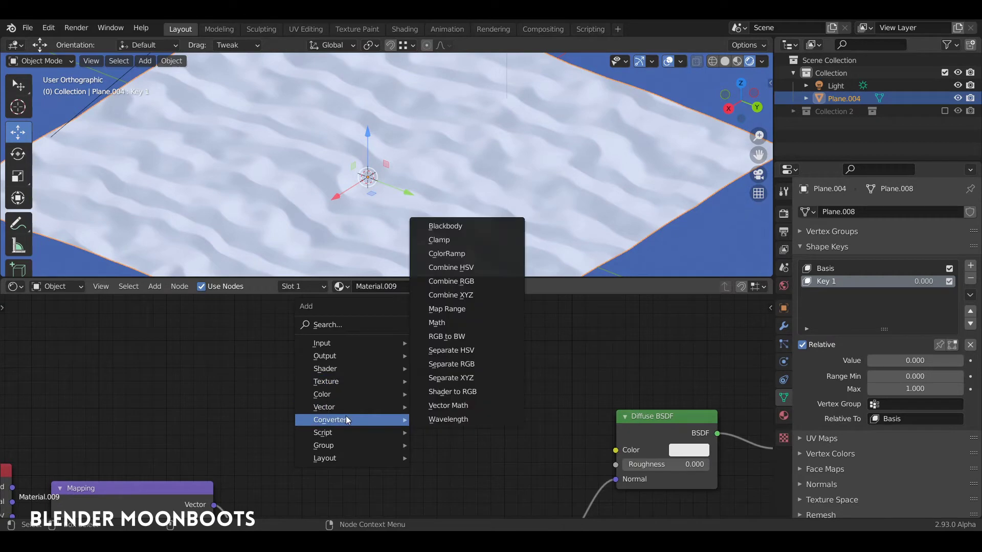
left_click(453, 254)
left_click(344, 361)
Move the ColorRamp's black stop to position 0.109 and color it dark red with hue 0.009, saturation 0.932 and value 0.181
left_click_drag(328, 419, 344, 420)
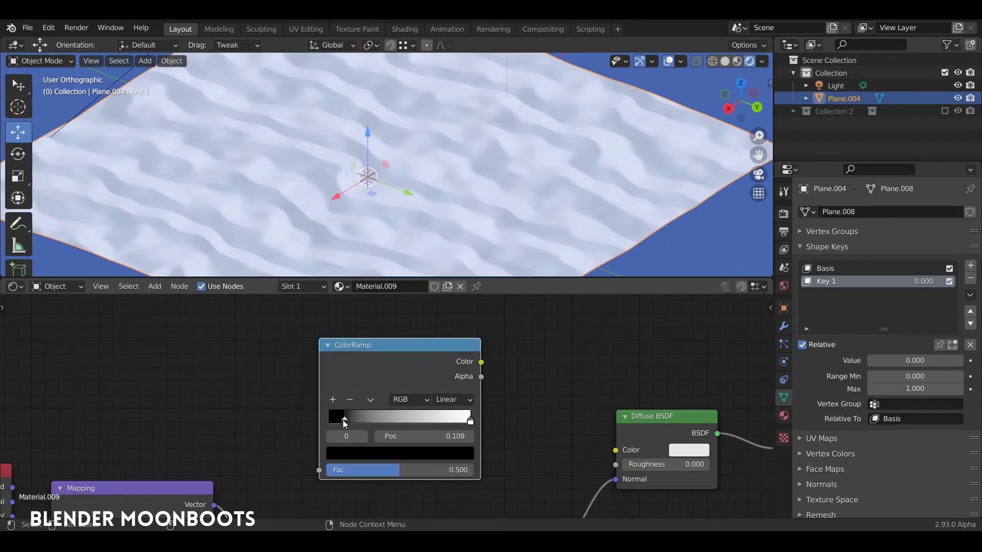
left_click(366, 453)
left_click_drag(442, 337, 443, 294)
left_click_drag(385, 318, 377, 347)
left_click_drag(442, 294, 443, 317)
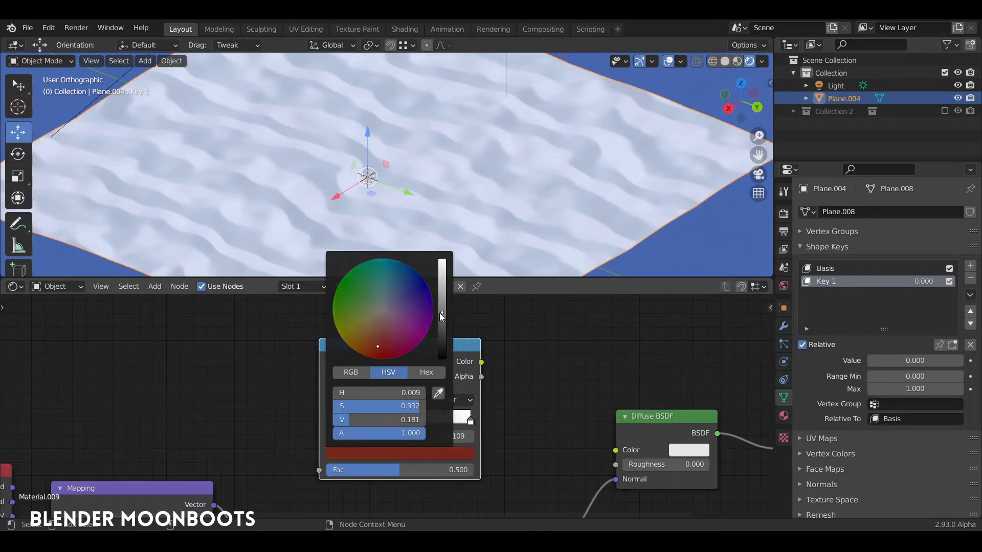
Move the ColorRamp's white stop to 0.754, tint it pale pink and connect the ramp's Color to the Diffuse BSDF's Color
left_click_drag(469, 419, 445, 418)
left_click(420, 454)
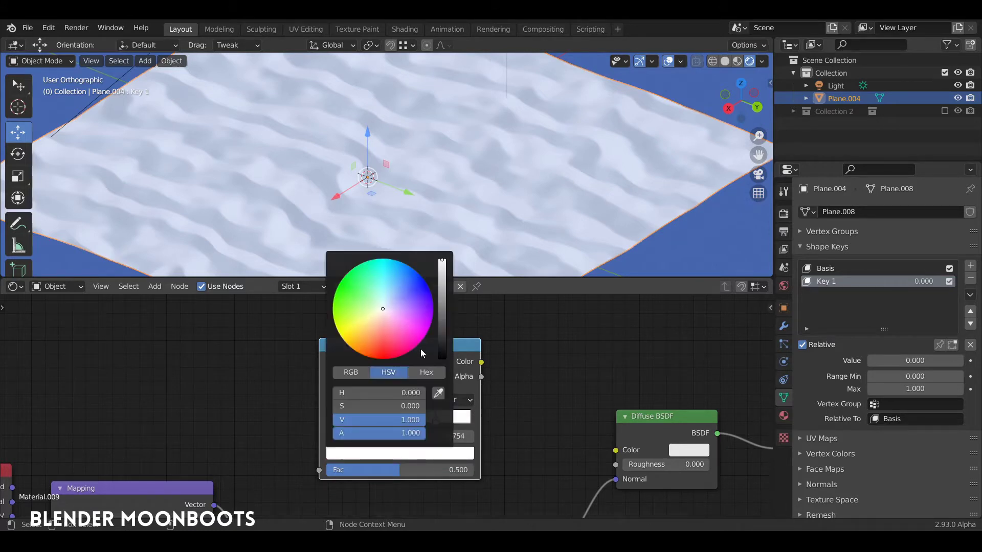
left_click_drag(382, 305, 380, 314)
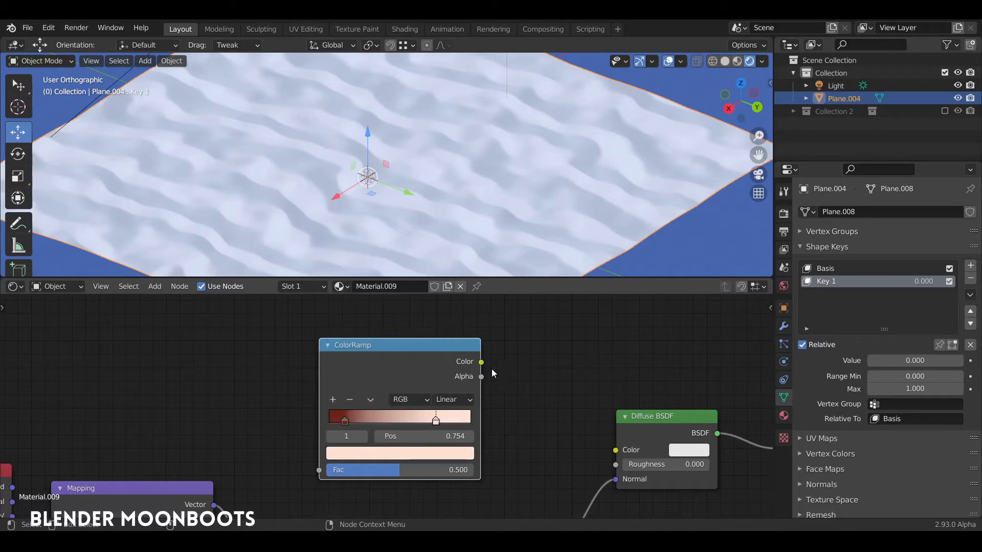
left_click_drag(482, 362, 616, 450)
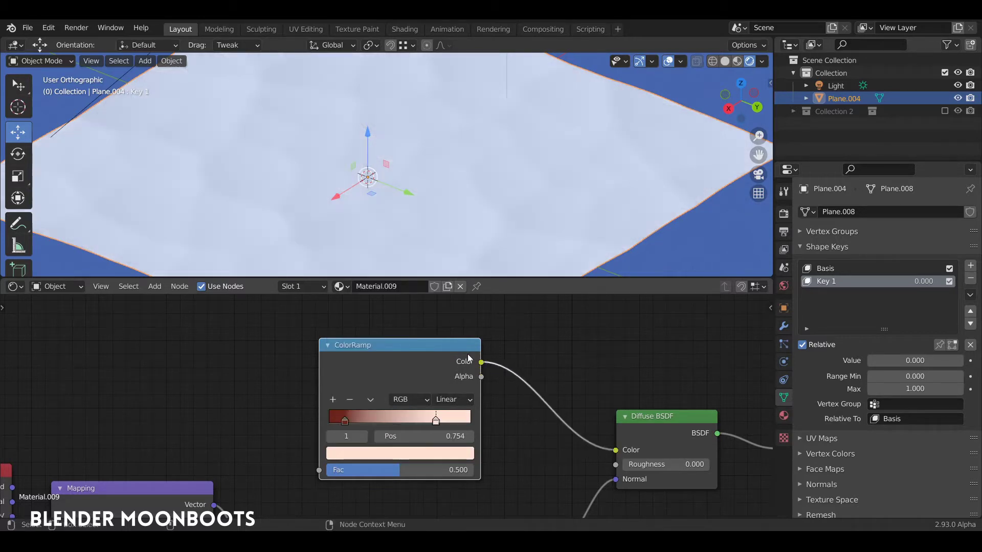
Add a Noise Texture node before the ColorRamp and connect its Fac output to the ColorRamp's Fac
middle_click_drag(527, 354, 690, 368)
left_click_drag(517, 358, 557, 341)
key("shift+a")
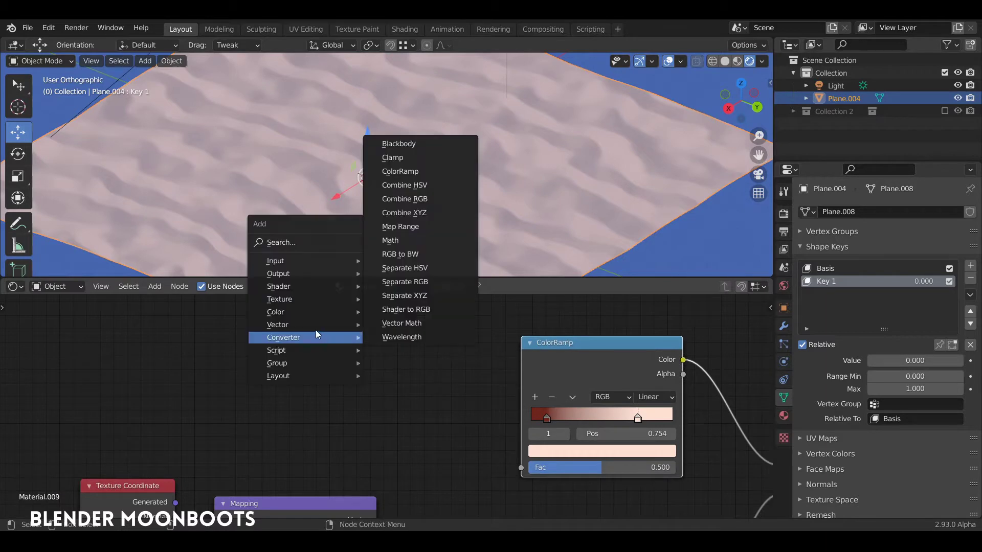
mouse_move(299, 300)
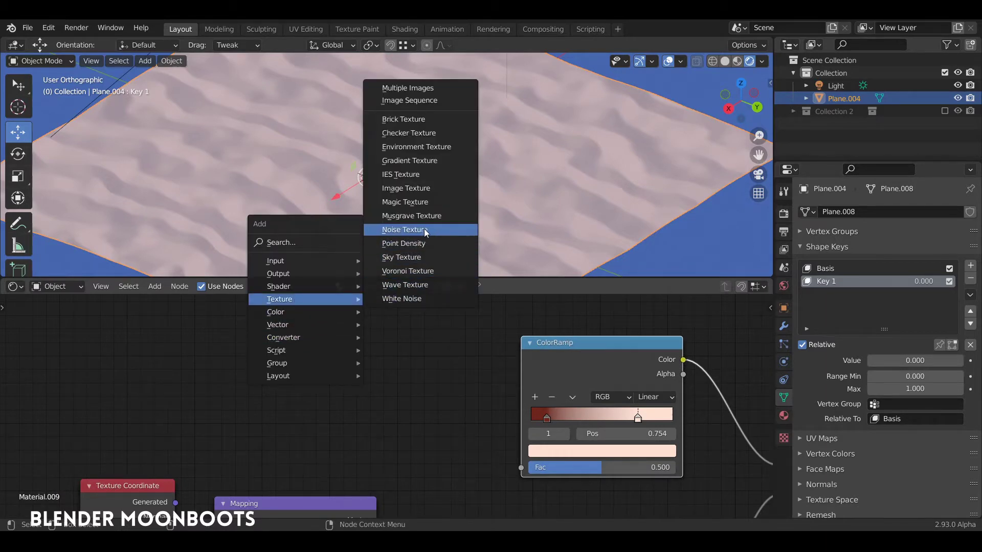
left_click(405, 230)
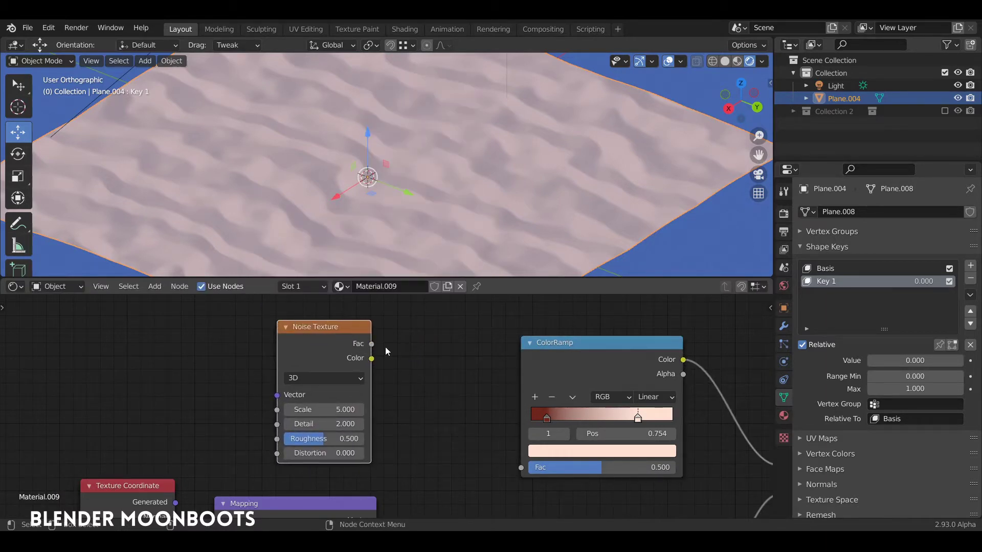
left_click_drag(372, 343, 521, 467)
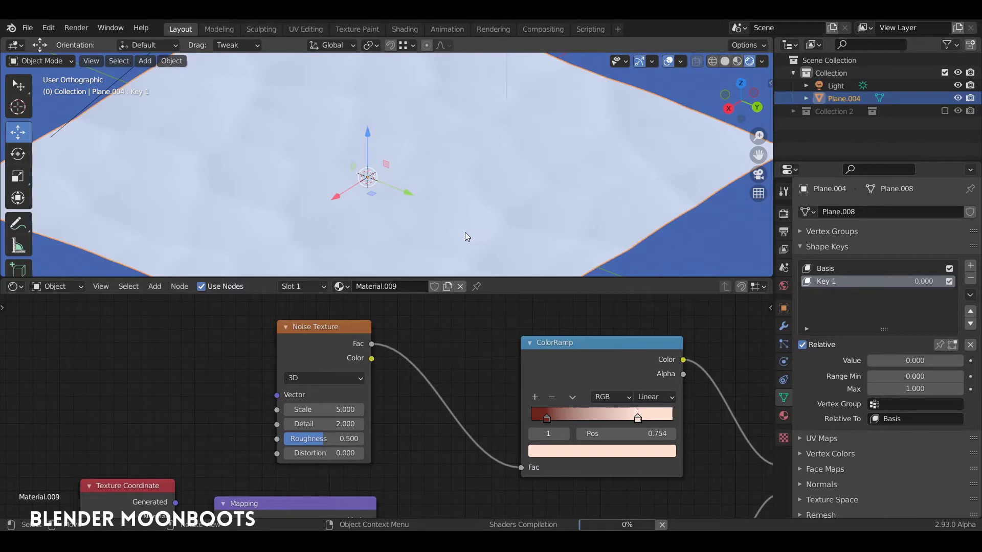
Spread the Texture Coordinate and Mapping nodes apart to free space for a second Mapping node before the Noise Texture
middle_click_drag(423, 343, 549, 320)
left_click_drag(275, 463, 212, 448)
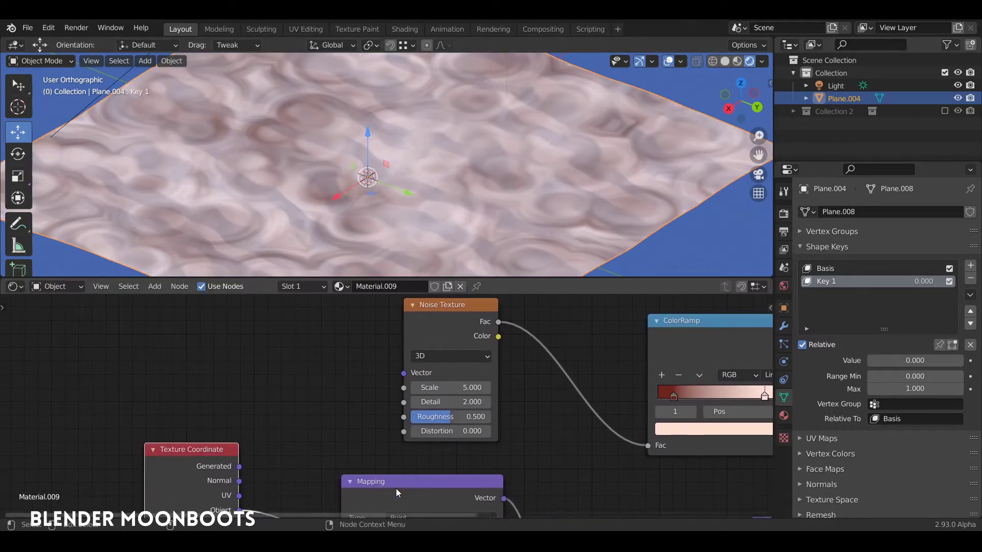
left_click_drag(395, 486, 381, 485)
scroll(302, 427, "down", 5)
middle_click_drag(261, 425, 345, 425)
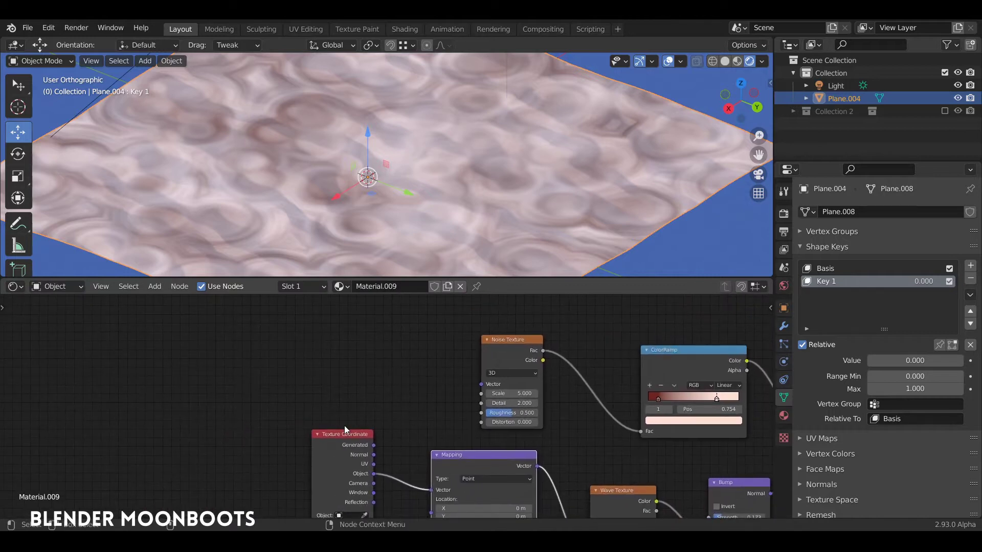
left_click_drag(342, 430, 260, 418)
left_click_drag(447, 460, 470, 475)
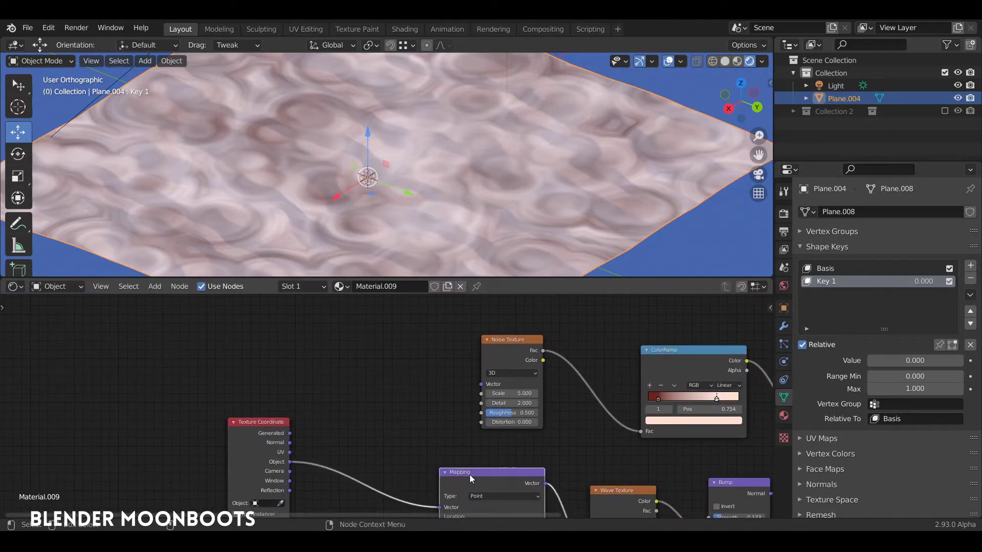
middle_click_drag(465, 474, 474, 428)
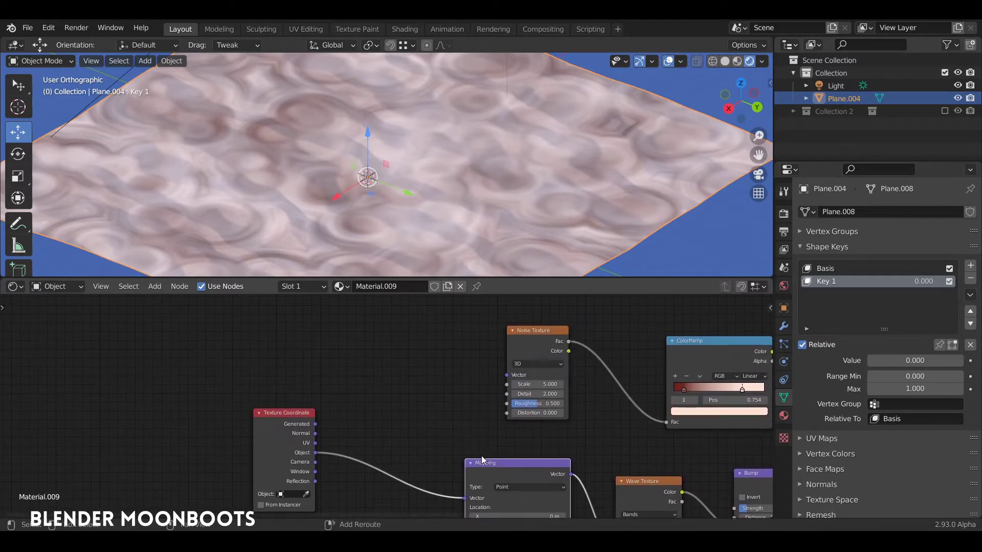
Duplicate the Mapping node, feed it from the Texture Coordinate's Object output and connect its Vector to the Noise Texture's Vector
key("shift+d")
left_click(383, 281)
left_click_drag(315, 452, 366, 333)
left_click_drag(473, 296, 506, 375)
middle_click_drag(580, 320, 455, 369)
Raise the Noise Texture's Scale to 288.432
scroll(490, 361, "up", 6)
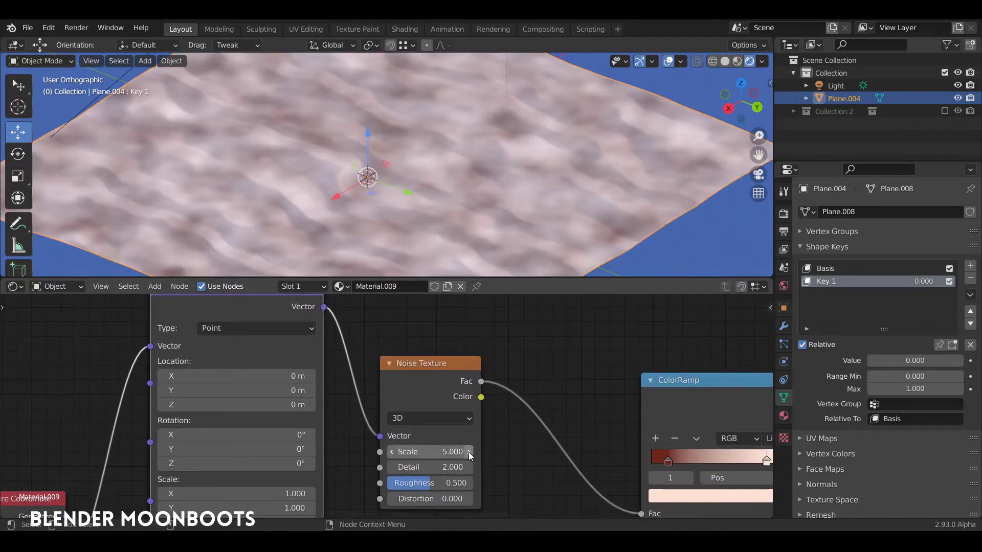
left_click_drag(469, 453, 597, 427)
scroll(436, 146, "up", 5)
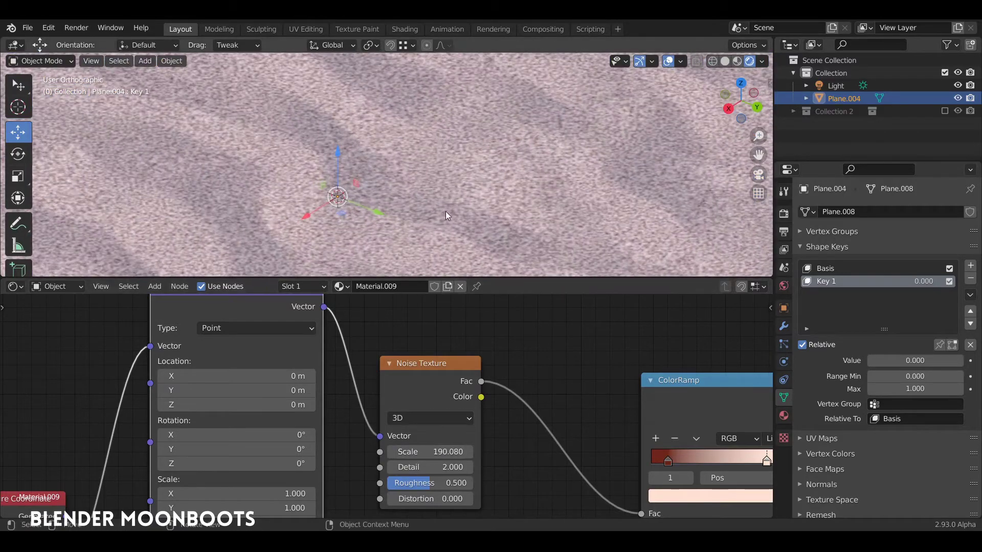
left_click_drag(468, 452, 569, 435)
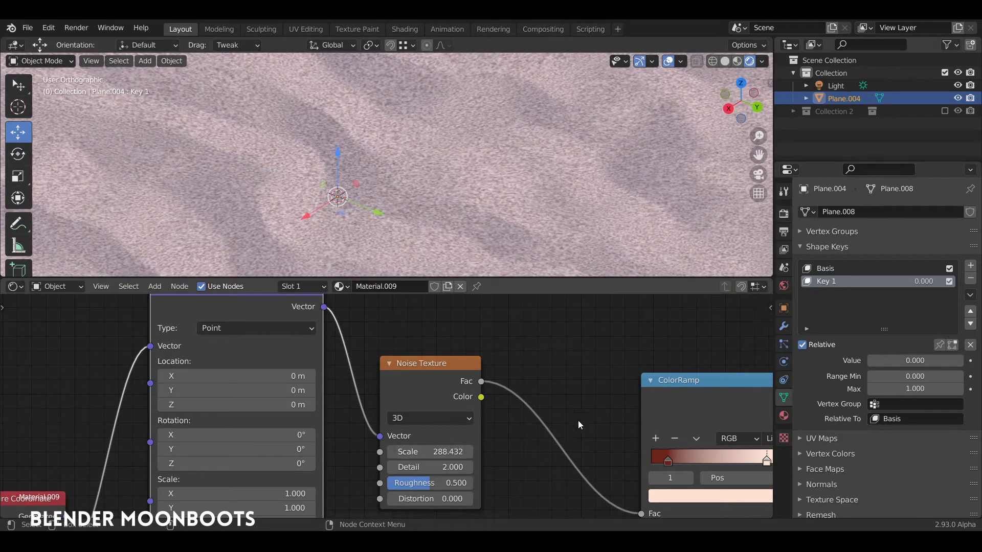
Move the ColorRamp's dark red stop slightly toward the middle and its pale pink stop to 0.431
middle_click_drag(581, 419, 337, 376)
left_click_drag(427, 415, 449, 416)
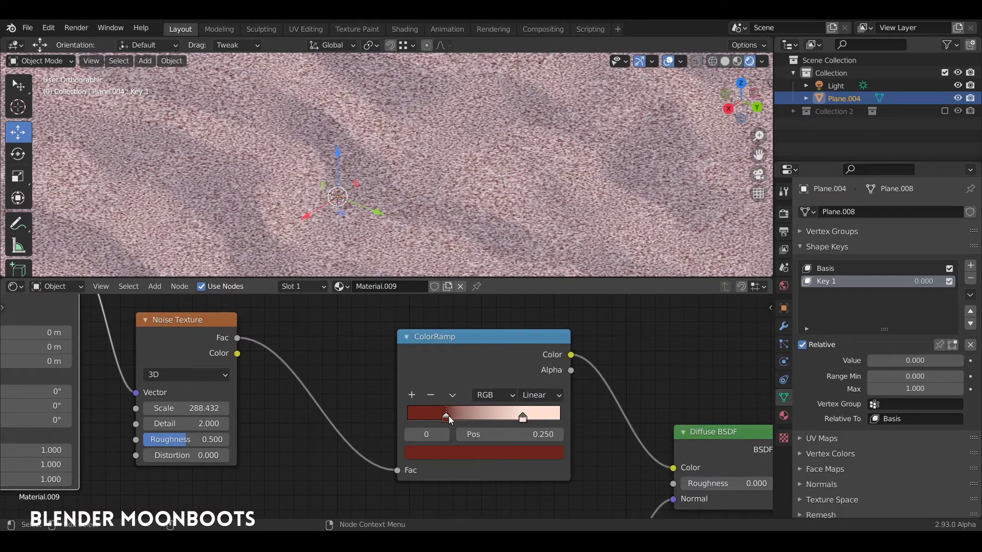
left_click_drag(523, 417, 470, 417)
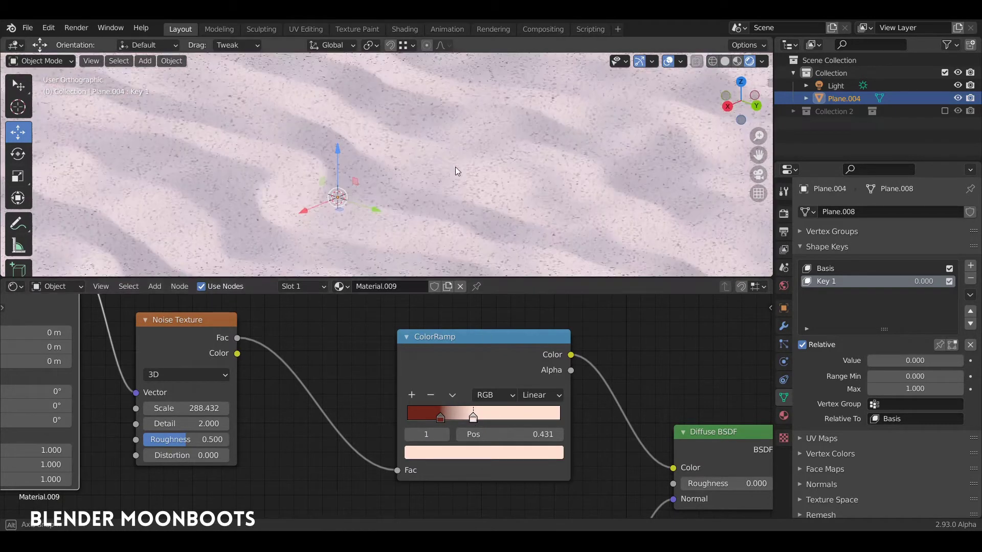
mouse_move(456, 167)
middle_mouse_down()
mouse_move(461, 188)
mouse_move(470, 168)
mouse_move(471, 178)
middle_mouse_up()
Move the Material Output and Diffuse BSDF further along and raise the ColorRamp and Noise Texture to make room for more nodes
middle_click_drag(646, 394, 316, 362)
left_click_drag(574, 395, 762, 376)
middle_click_drag(394, 434, 449, 348)
middle_click_drag(562, 368, 521, 481, "ctrl")
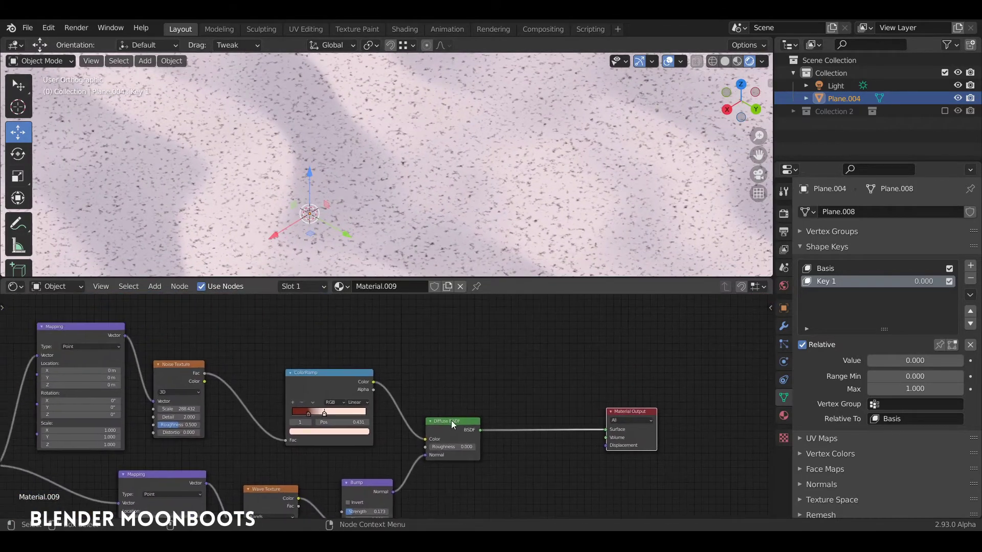
left_click_drag(451, 421, 494, 420)
left_click_drag(336, 370, 288, 309)
left_click(176, 364)
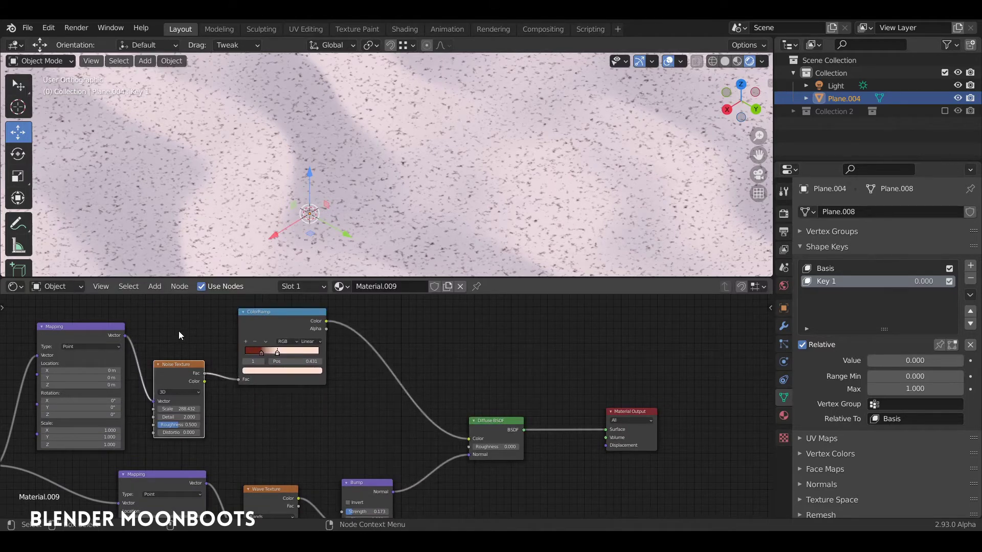
left_click_drag(178, 364, 187, 299)
mouse_move(272, 313)
left_mouse_down()
mouse_move(278, 303)
mouse_move(267, 298)
left_mouse_up()
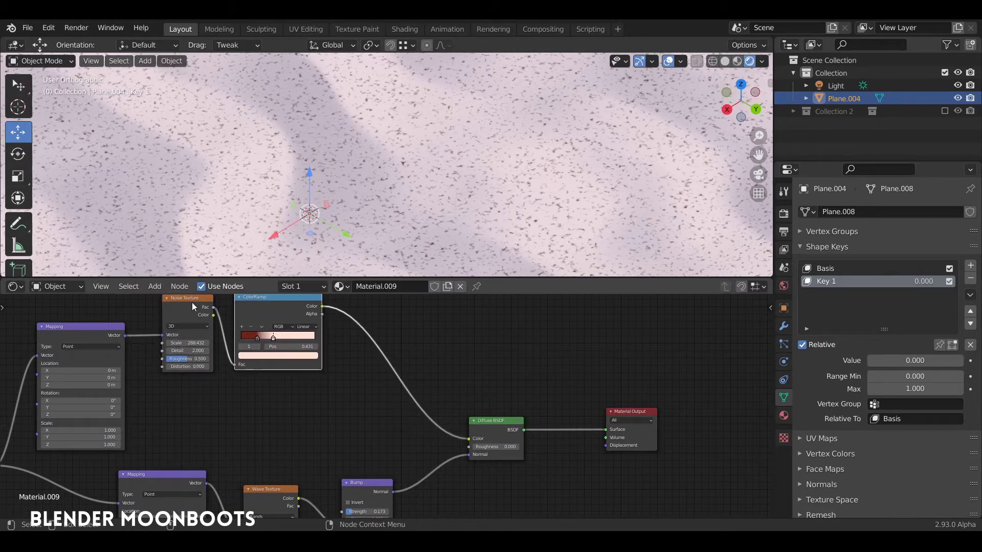
Duplicate the Noise Texture and ColorRamp pair below the originals and connect the upper Mapping's Vector to the copied Noise Texture
left_click(189, 304, "shift")
key("shift+d")
left_click(183, 394)
left_click_drag(125, 335, 144, 352)
left_click_drag(152, 431, 161, 419)
left_click_drag(360, 367, 388, 410, "alt")
Insert a MixRGB node between the first ColorRamp and the Diffuse BSDF, and connect the second ColorRamp's Color to Color2
key("shift+a")
mouse_move(471, 386)
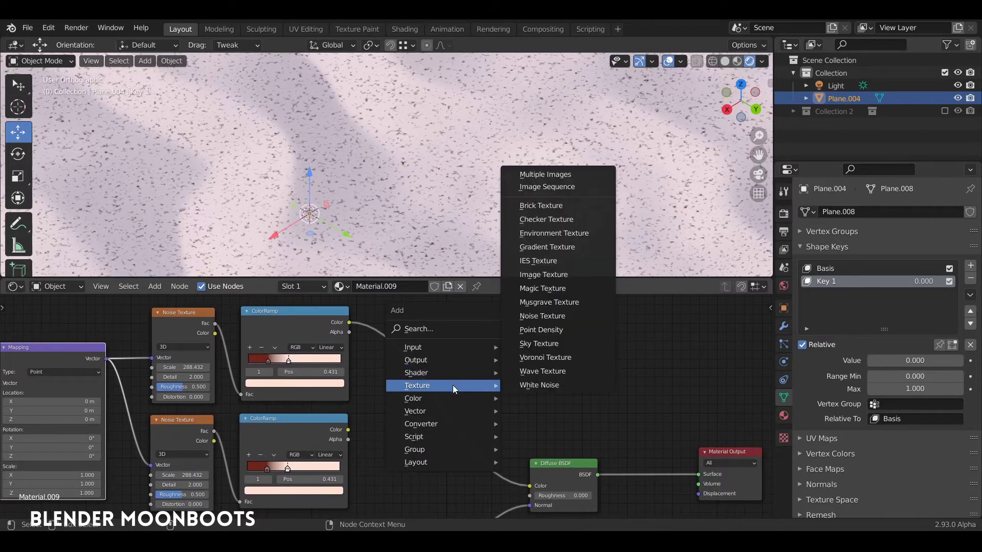
mouse_move(445, 398)
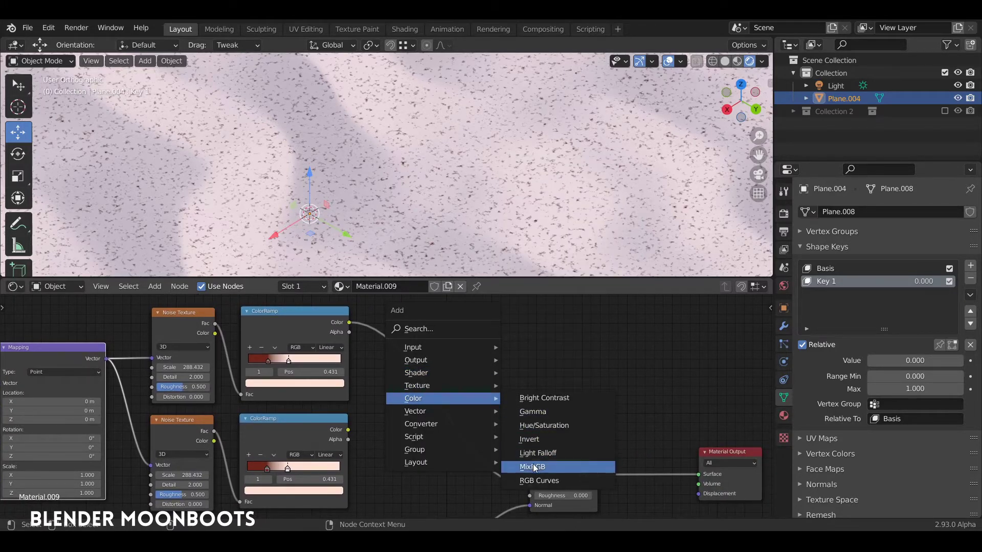
left_click(511, 464)
left_click(408, 325)
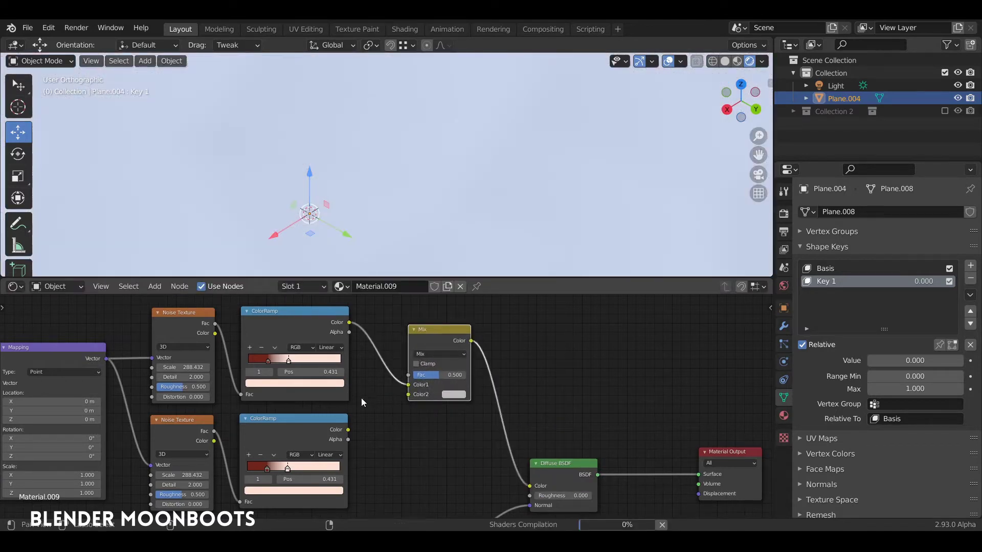
left_click_drag(373, 401, 394, 406, "alt")
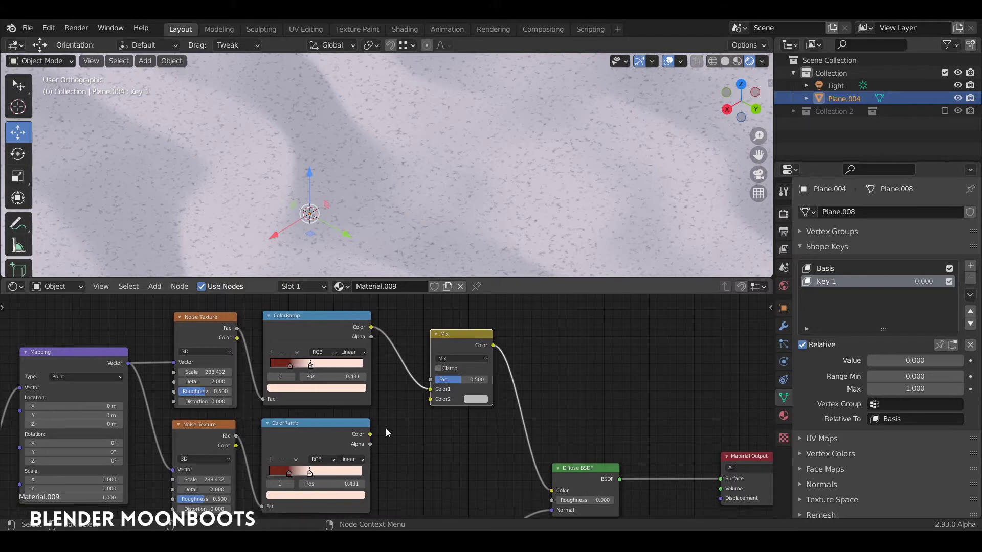
left_click_drag(371, 435, 437, 398)
Change the Mix node's blending mode to Multiply
left_click_drag(461, 358, 599, 307, "alt")
middle_click_drag(599, 338, 556, 379)
left_click(465, 374)
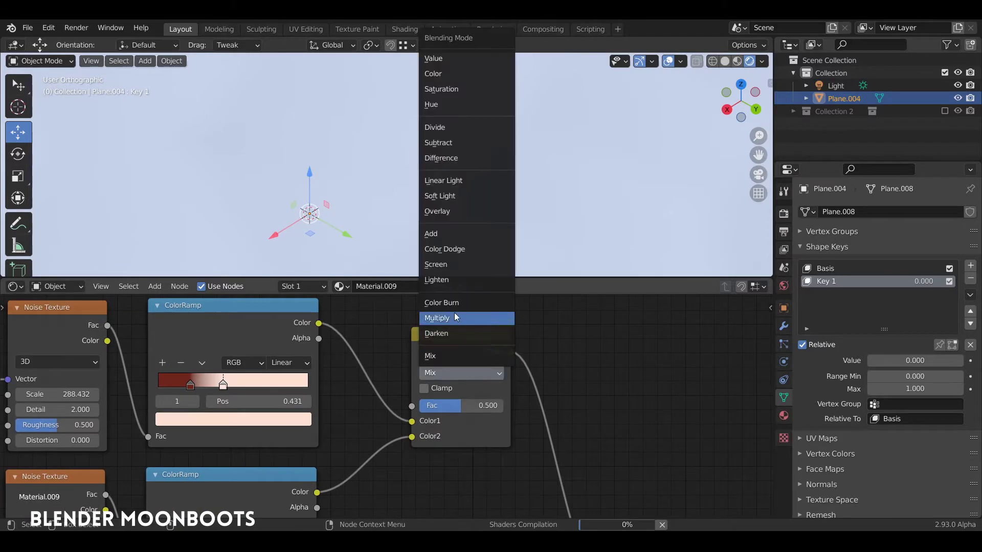
left_click(438, 318)
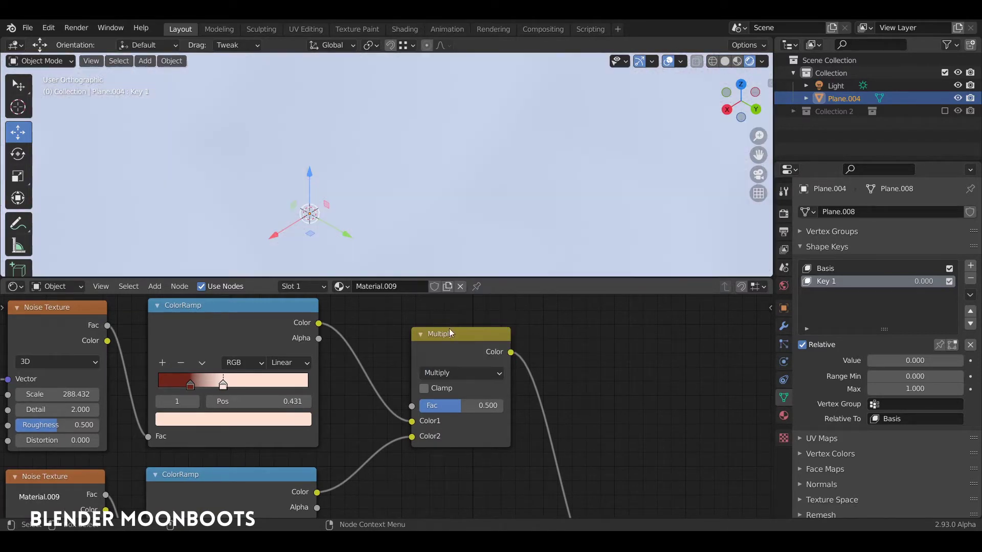
middle_click_drag(575, 389, 703, 314)
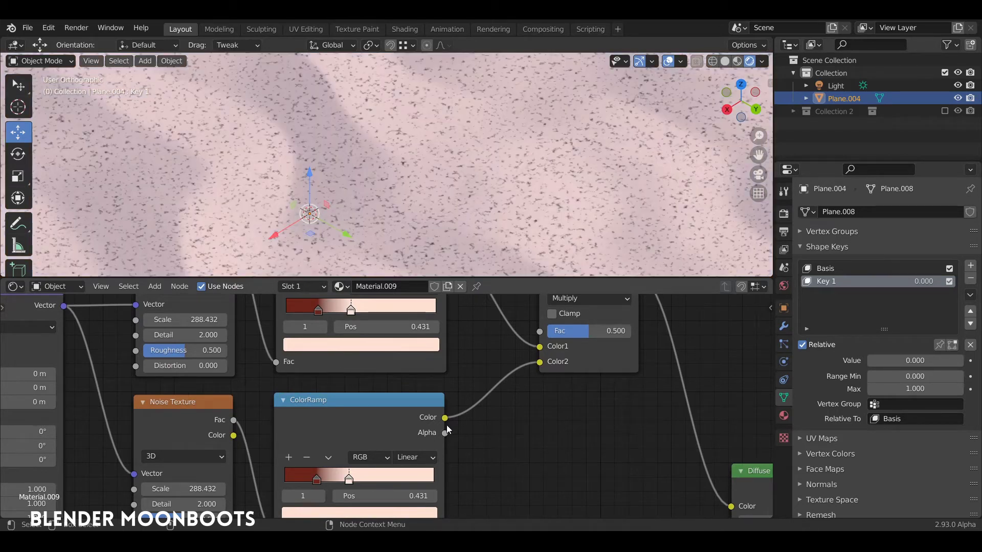
Move the second ColorRamp's pale stop to 0.435 and remove its saturation to make it white
left_click_drag(349, 480, 350, 480)
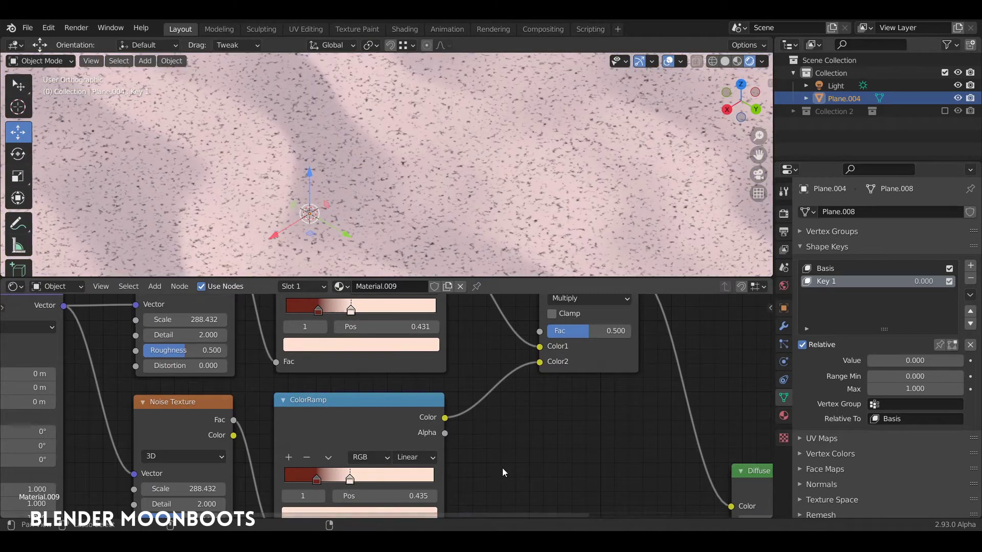
middle_click_drag(503, 470, 507, 418)
left_click(371, 464)
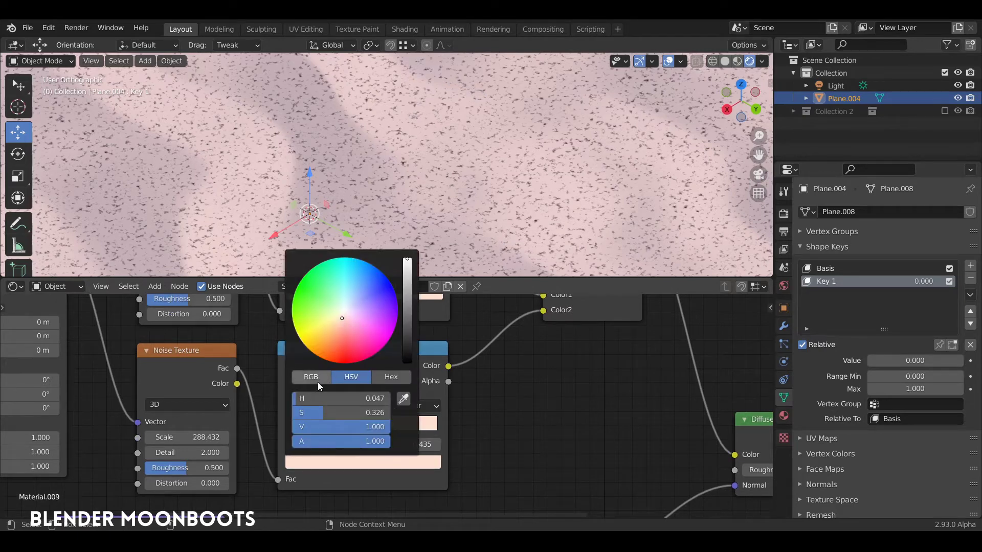
left_click_drag(318, 412, 277, 410)
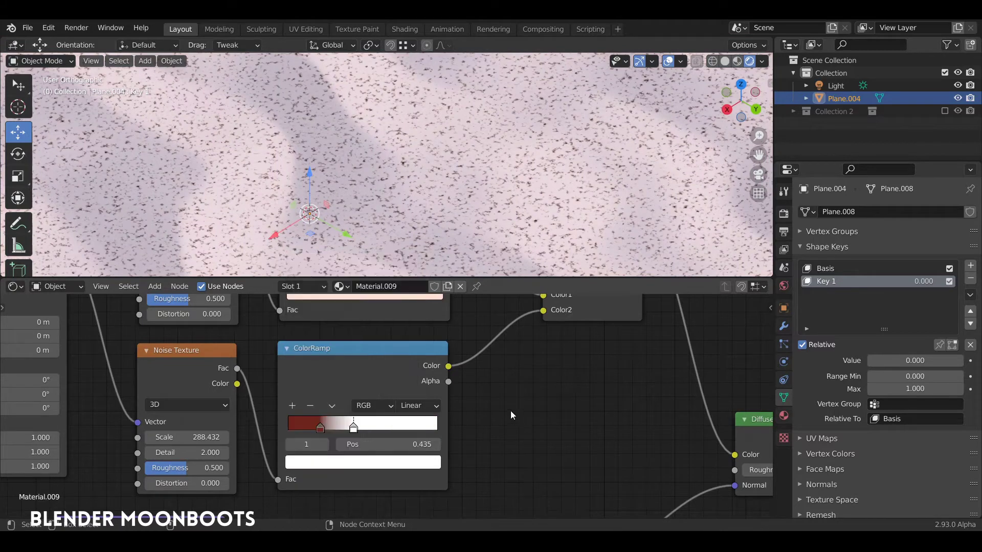
Set the second Noise Texture's Scale to 355.136 and its ColorRamp's white stop to 0.576 and dark stop to 0.261
middle_click_drag(510, 410, 583, 445)
left_click_drag(302, 467, 308, 471)
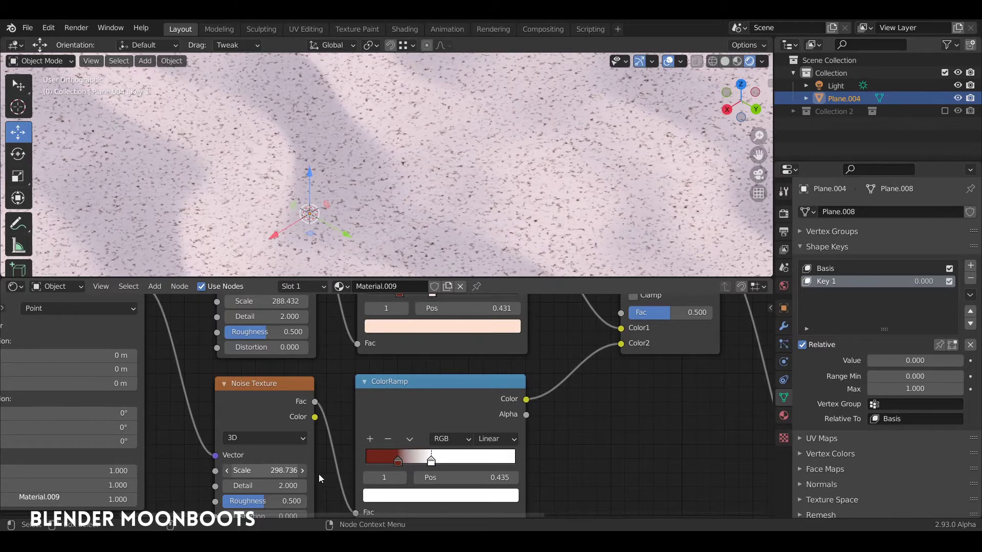
left_click_drag(394, 462, 455, 460)
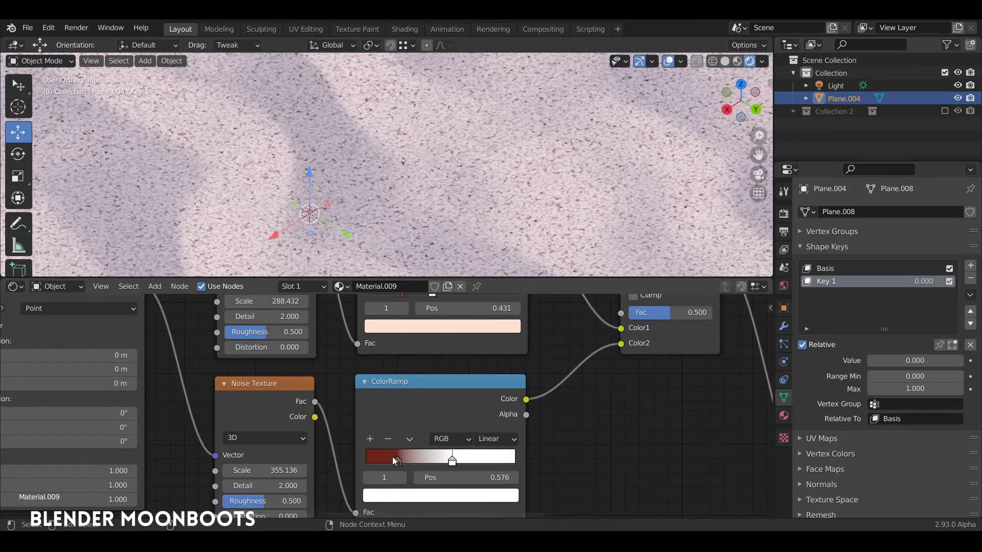
left_click_drag(396, 460, 406, 460)
Recolor the second ColorRamp's dark stop to a darker brown
left_click(413, 493)
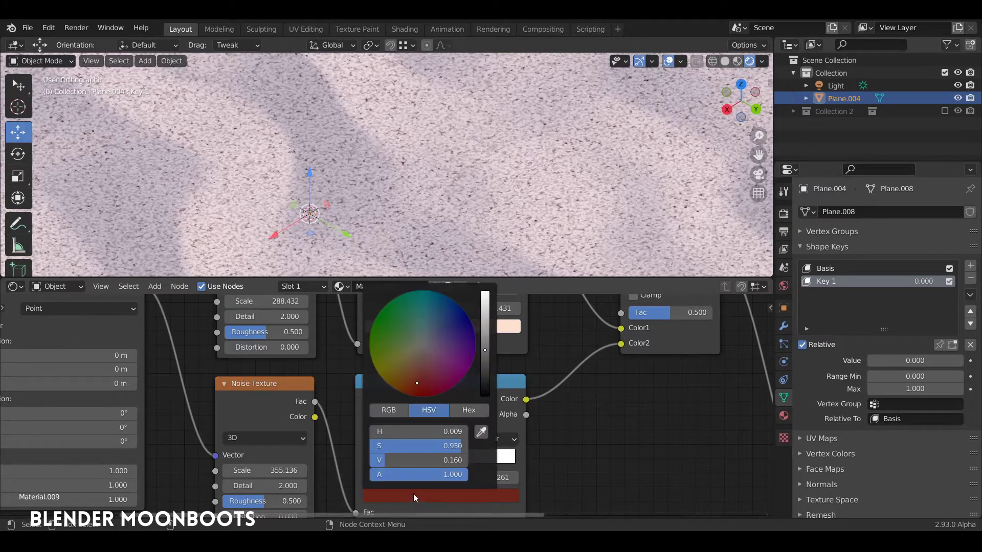
left_click_drag(418, 390, 408, 388)
left_click_drag(485, 348, 482, 367)
Examine the speckled sand material on the plane up close, from farther away and from different angles
scroll(477, 163, "up", 2)
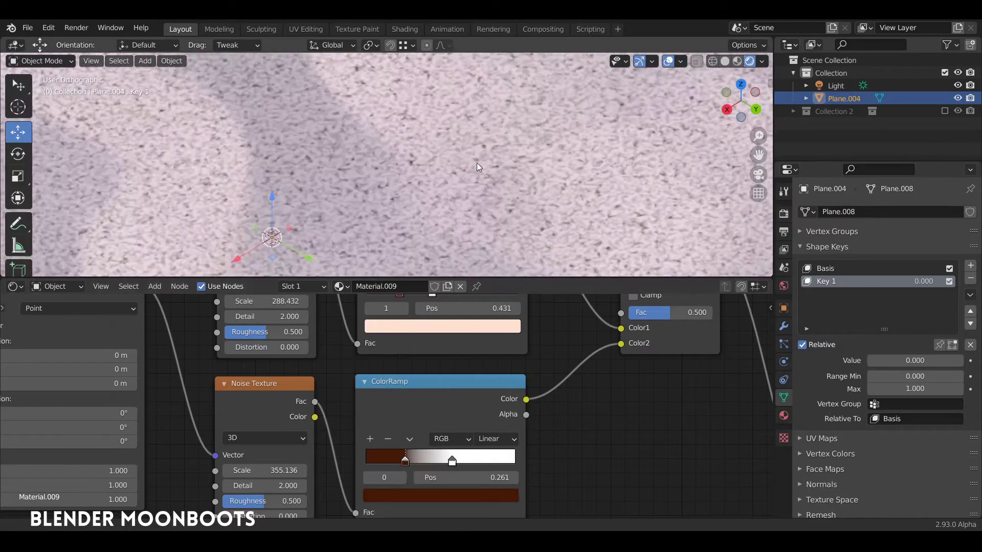
scroll(486, 153, "up", 3)
scroll(490, 158, "down", 8)
middle_click_drag(496, 193, 511, 189)
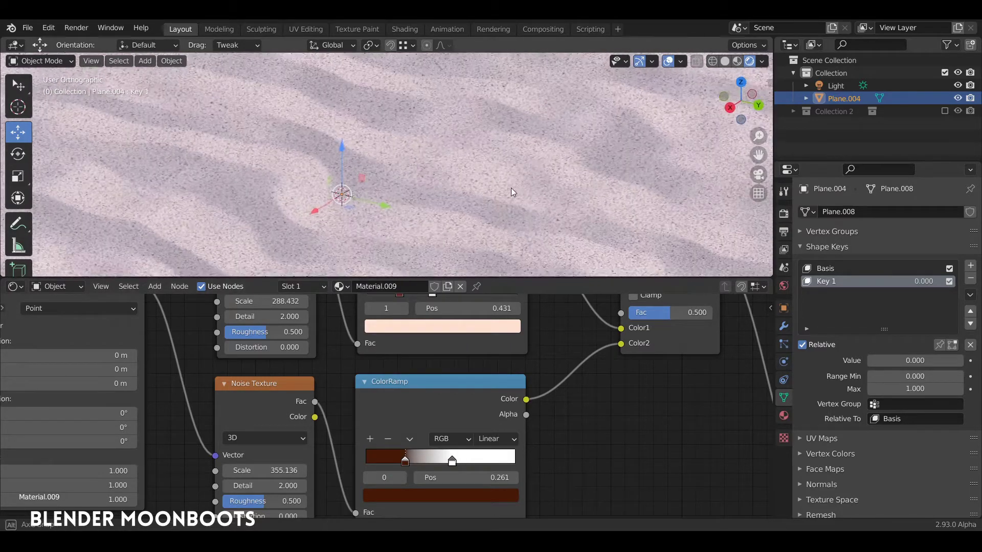
scroll(499, 210, "down", 5)
middle_click_drag(488, 220, 473, 227)
scroll(466, 176, "up", 5)
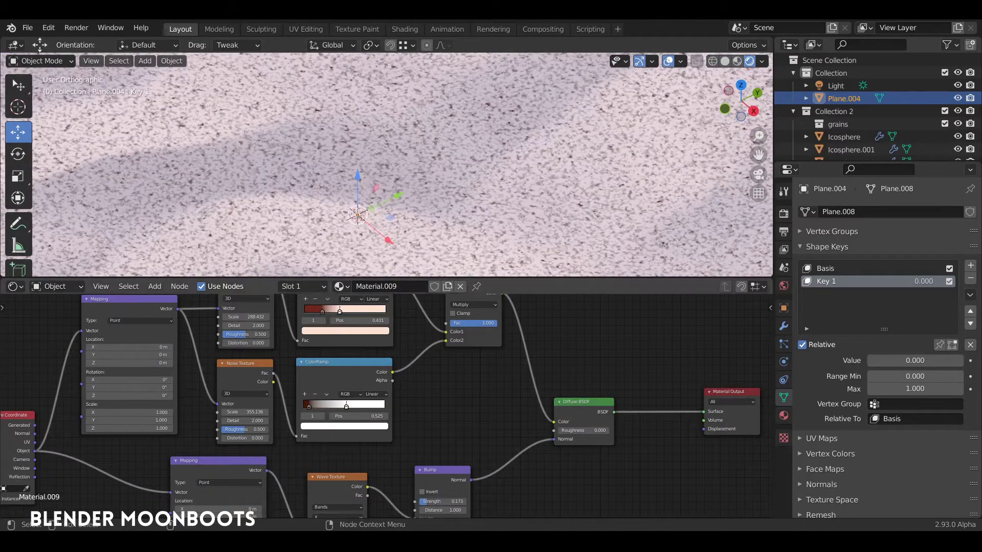
middle_click_drag(456, 175, 450, 198, "ctrl")
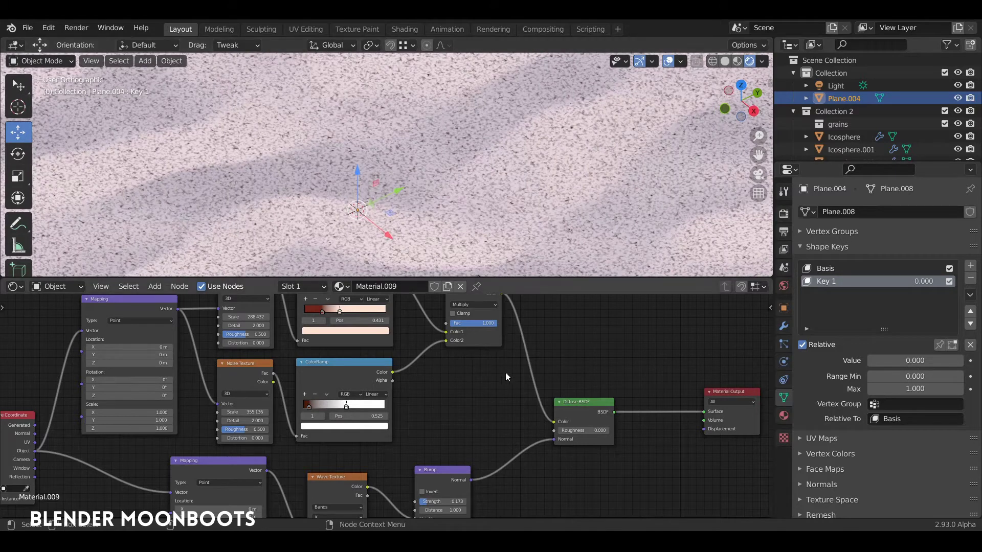
middle_click_drag(484, 395, 329, 360)
middle_click_drag(427, 154, 398, 230, "ctrl")
Move the Material Output, Diffuse BSDF and Bump nodes further along to free space after the Wave Texture
middle_click_drag(343, 341, 268, 371)
left_click_drag(495, 380, 642, 342)
left_click_drag(341, 391, 542, 345)
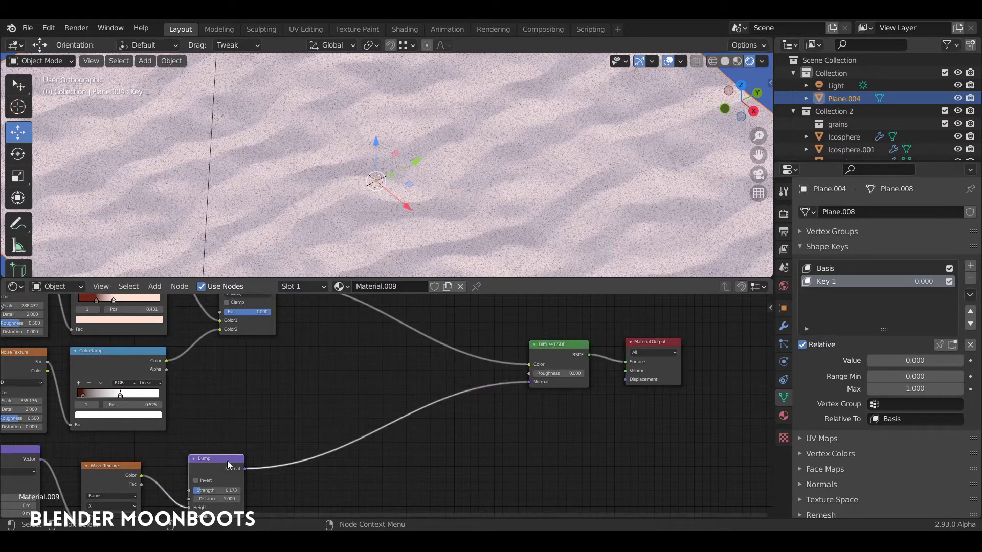
left_click_drag(221, 465, 483, 398)
middle_click_drag(384, 371, 530, 373)
Add a Math node just before the Bump node and nudge the color Multiply node to tidy the layout
key("shift+a")
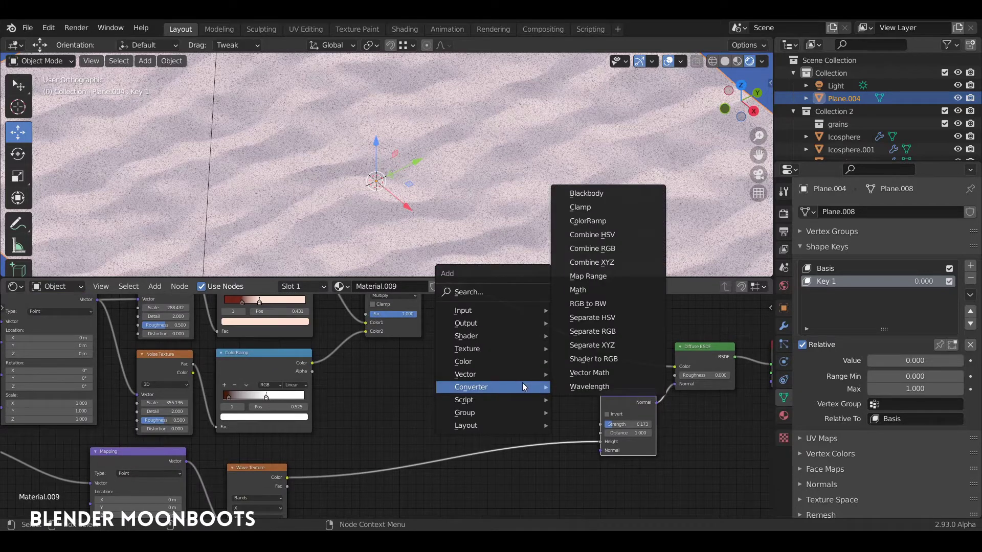
left_click(578, 289)
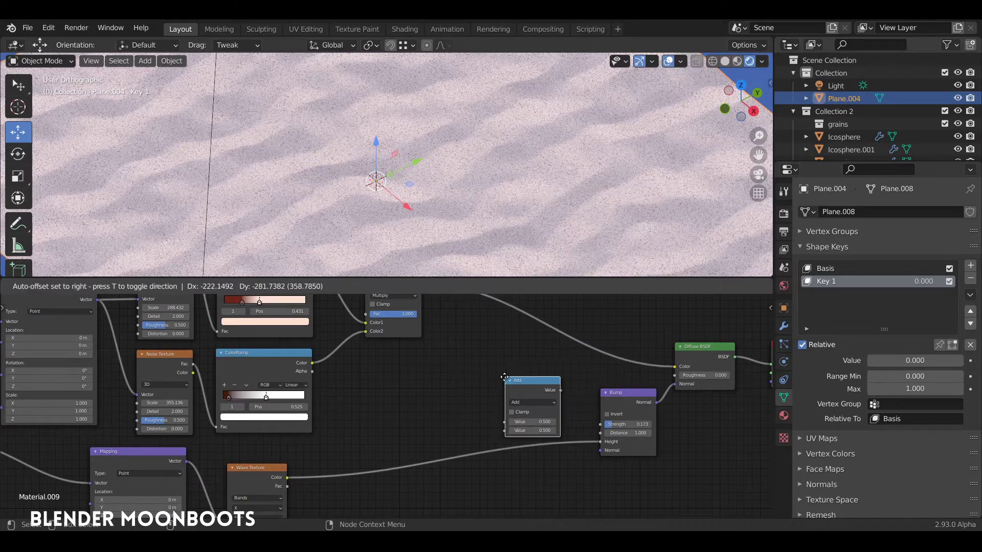
left_click(480, 378)
left_click_drag(563, 396, 574, 371, "alt")
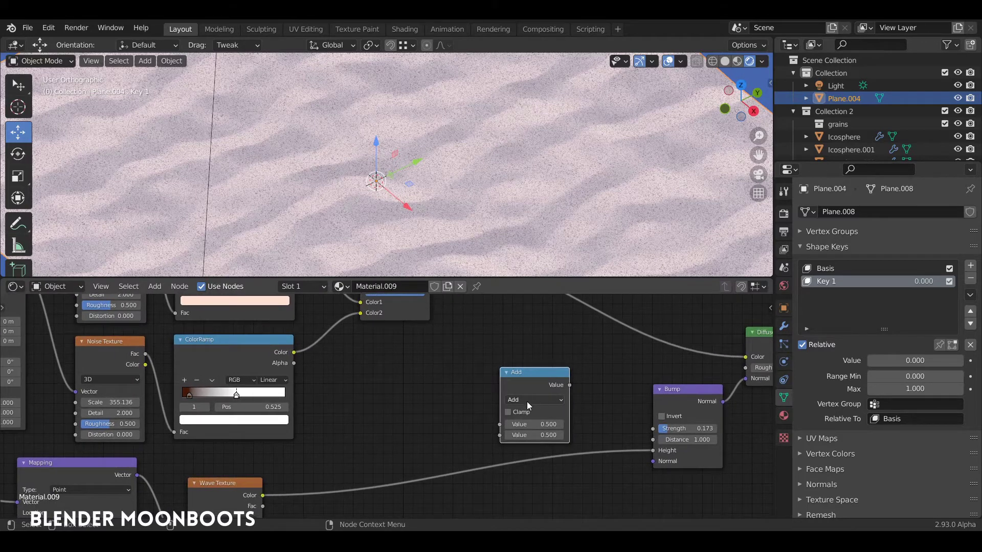
left_click_drag(532, 374, 574, 367)
left_click_drag(516, 348, 478, 403, "ctrl+alt")
left_click_drag(421, 332, 400, 342)
Add an Invert node beside the color Multiply node and feed it that node's Color output
left_click_drag(466, 124, 447, 153, "alt+shift")
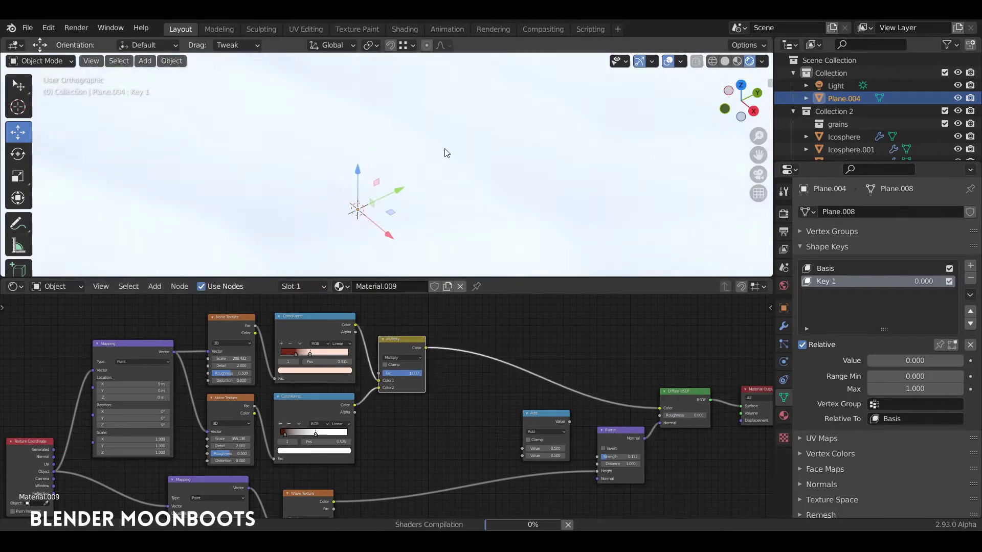
mouse_move(447, 152)
middle_mouse_down("ctrl")
mouse_move(457, 140)
mouse_move(450, 164)
middle_mouse_up("ctrl")
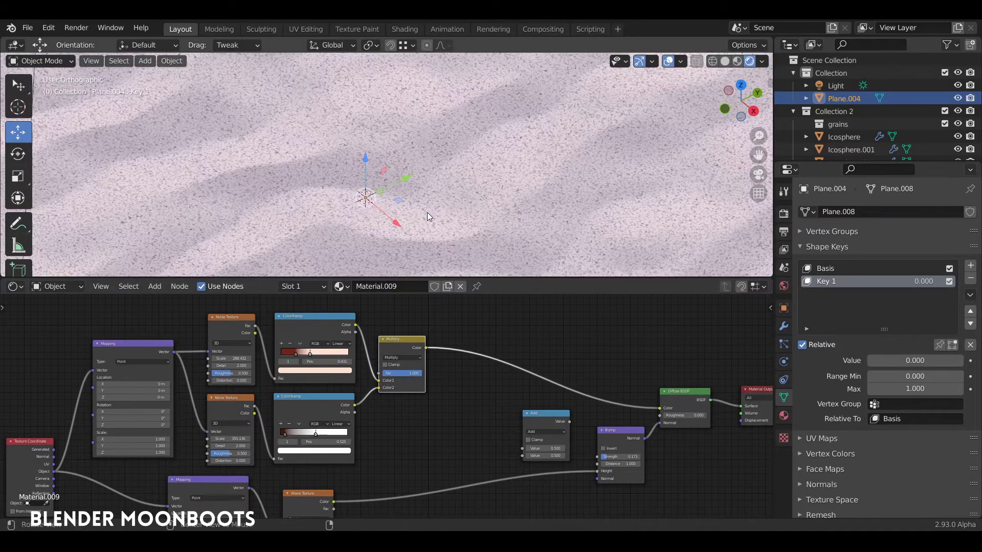
middle_click_drag(428, 213, 460, 136, "ctrl")
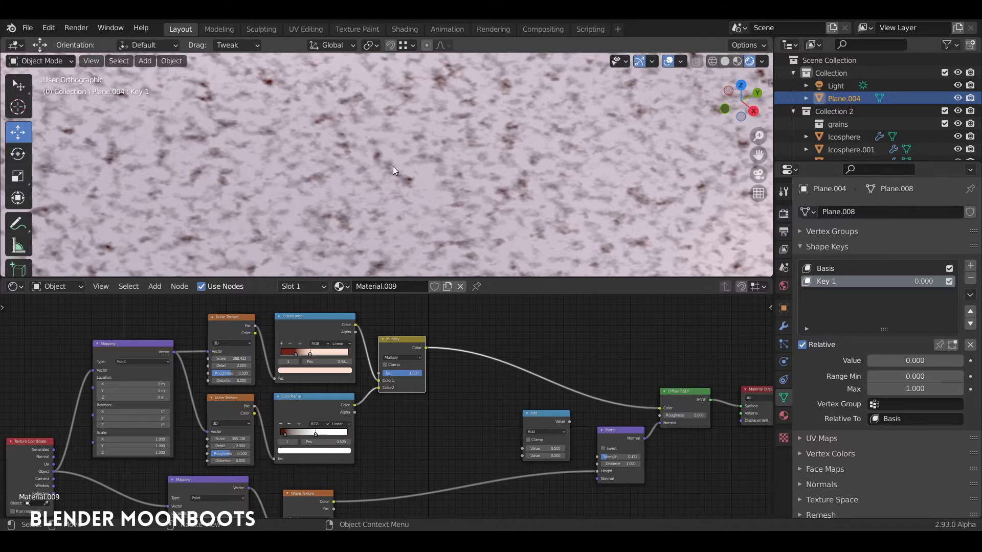
key("shift+a")
mouse_move(465, 376)
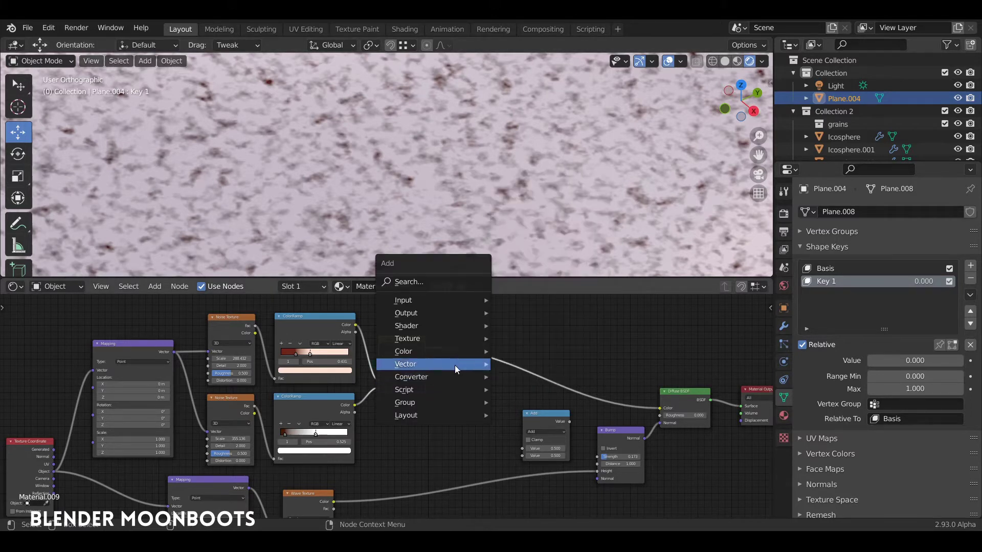
mouse_move(446, 350)
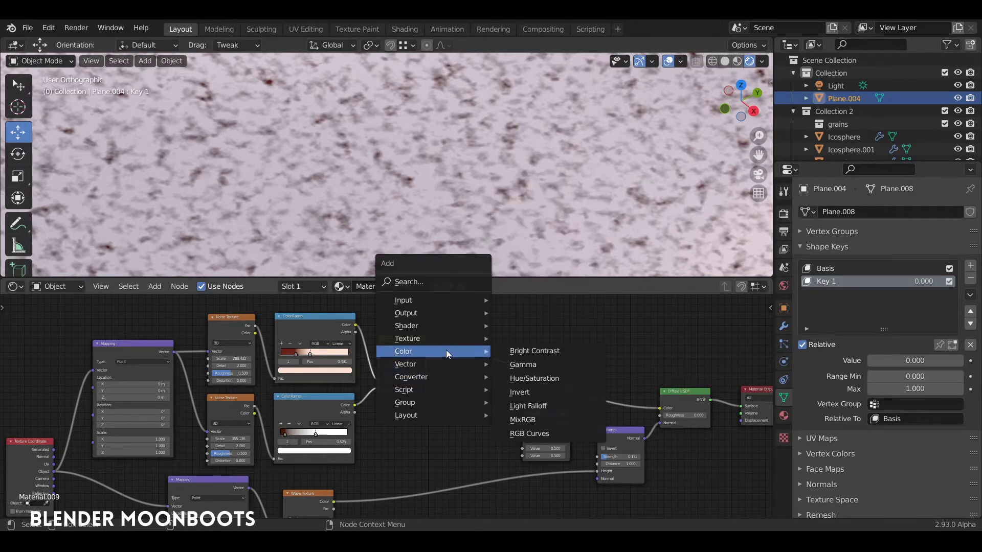
left_click(515, 395)
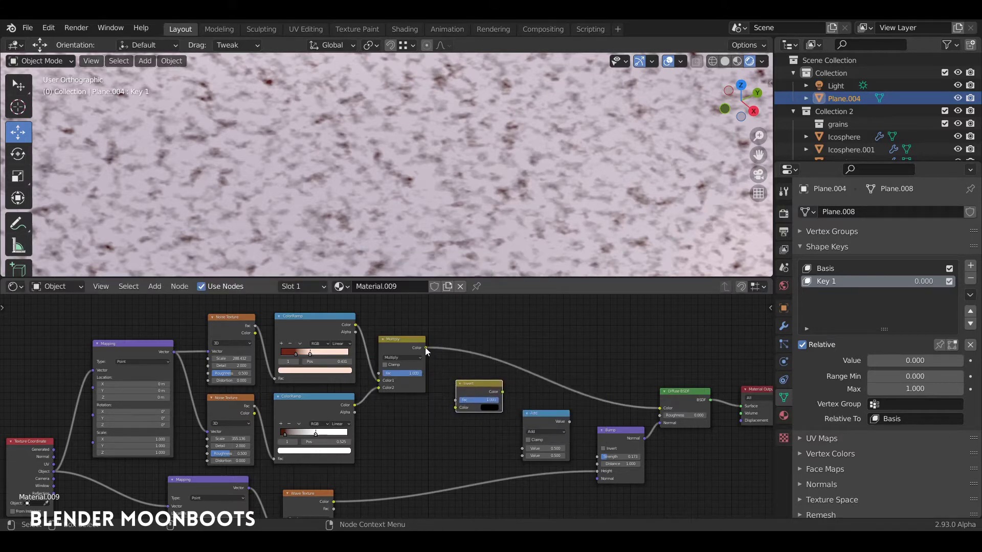
left_click_drag(425, 348, 459, 413)
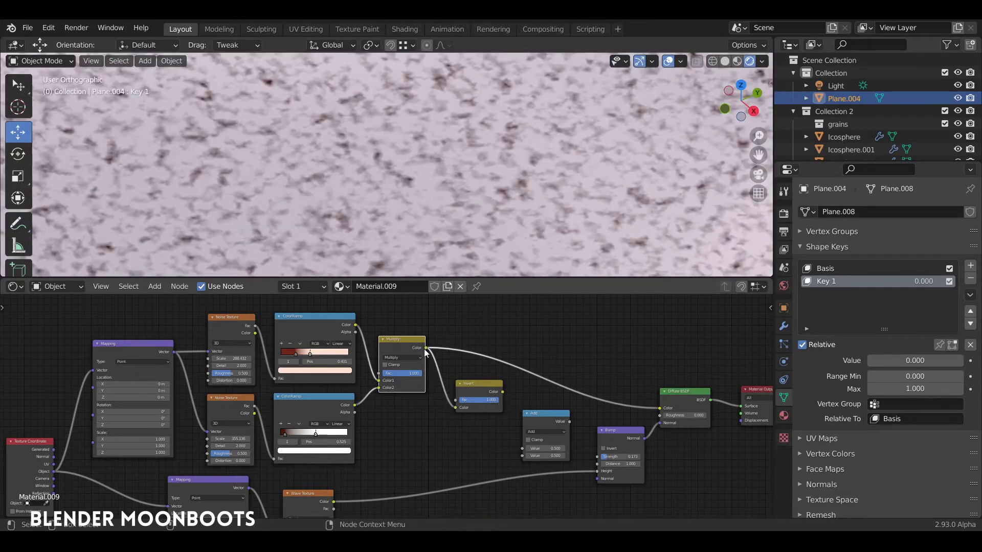
left_click_drag(474, 385, 456, 396)
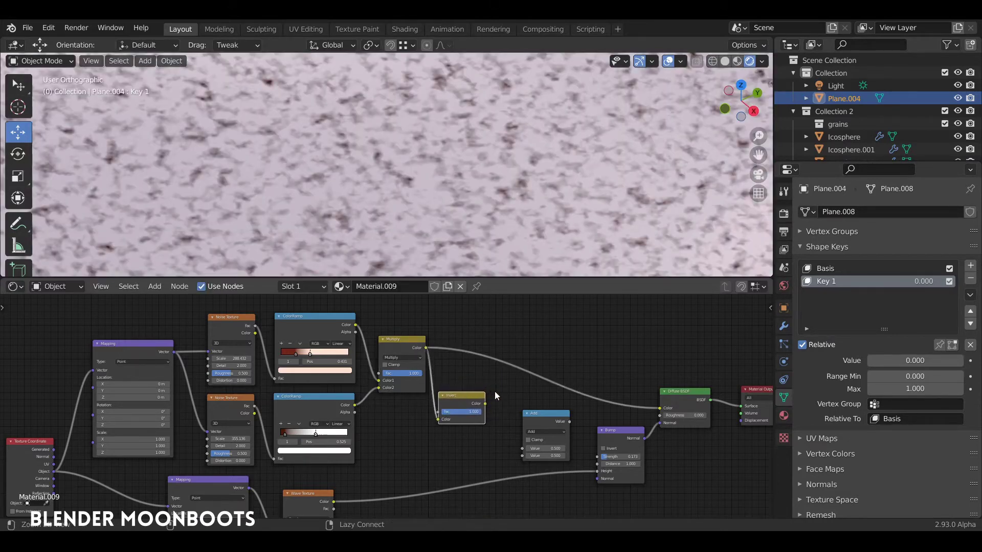
Feed the Invert and Wave Texture colors into the Add node's two values and its result into the Bump's Height
scroll(516, 371, "up", 5)
middle_click_drag(558, 390, 526, 341)
left_click_drag(575, 367, 584, 353)
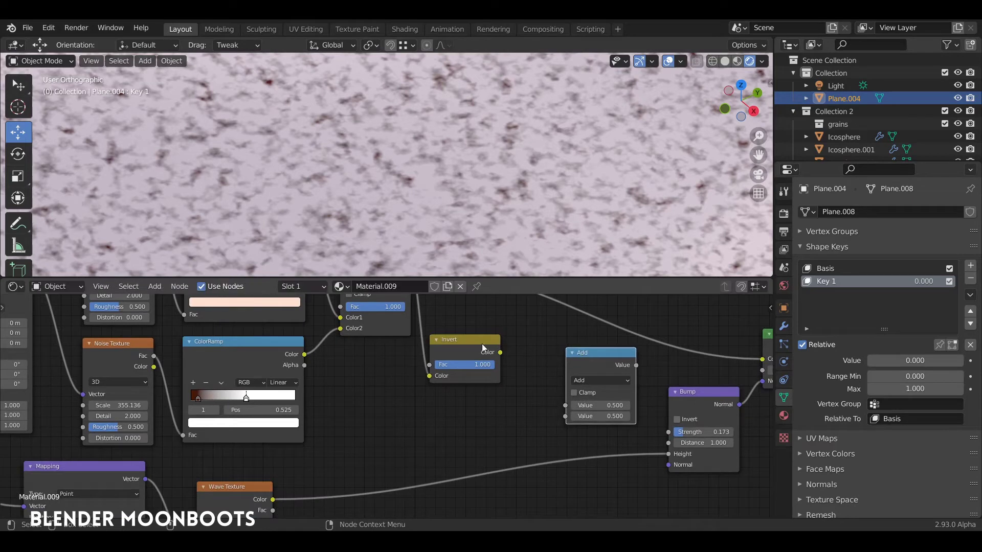
left_click_drag(476, 340, 565, 406)
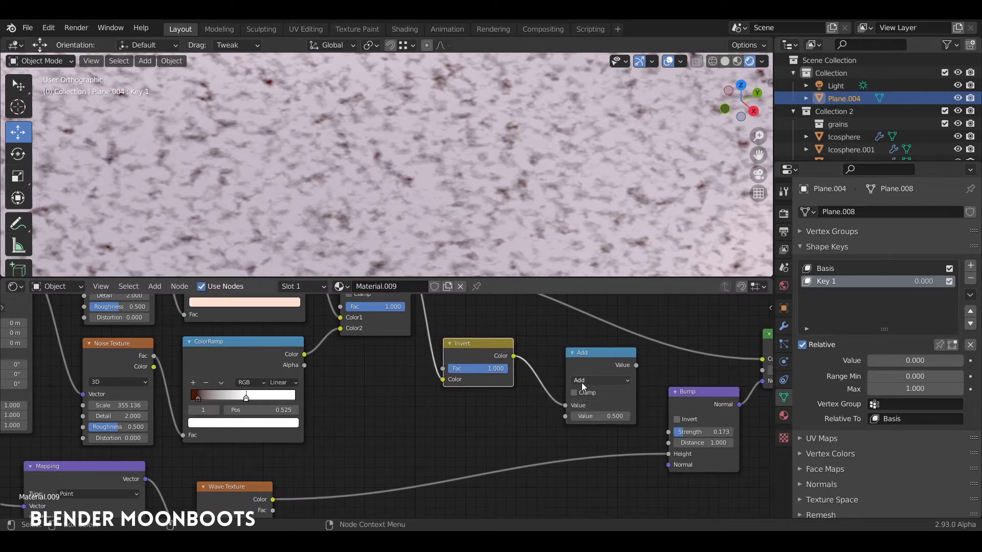
middle_click_drag(411, 415, 400, 396)
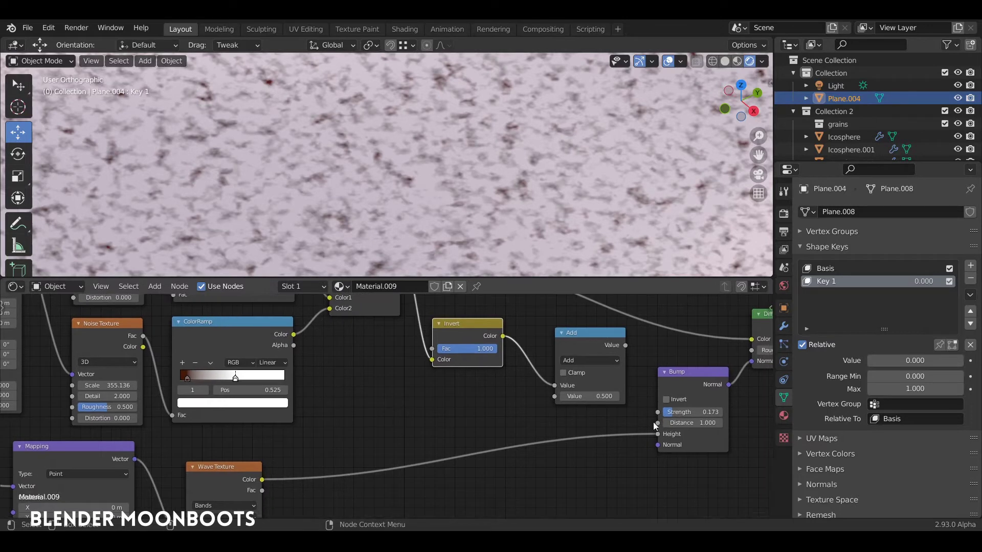
left_click_drag(657, 433, 556, 398)
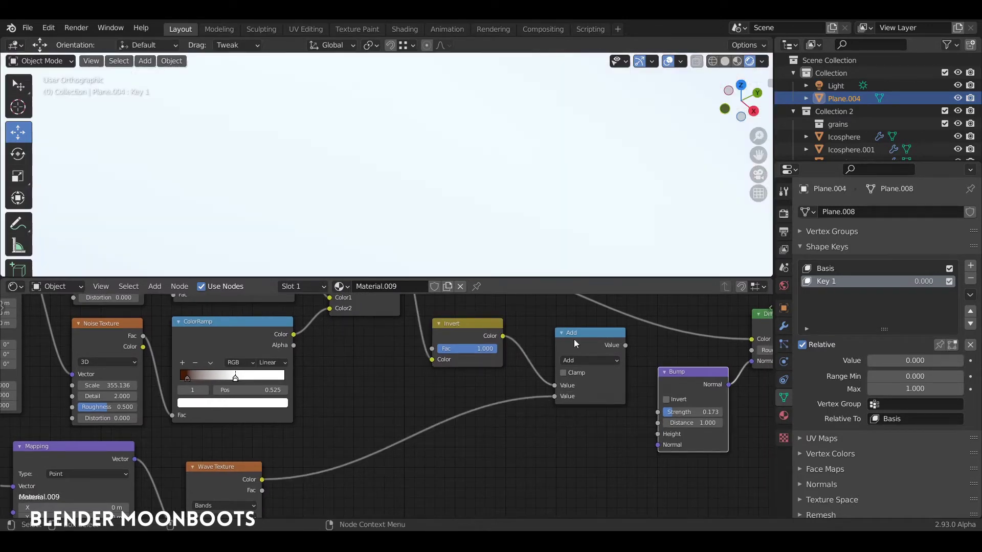
middle_click_drag(647, 348, 515, 388)
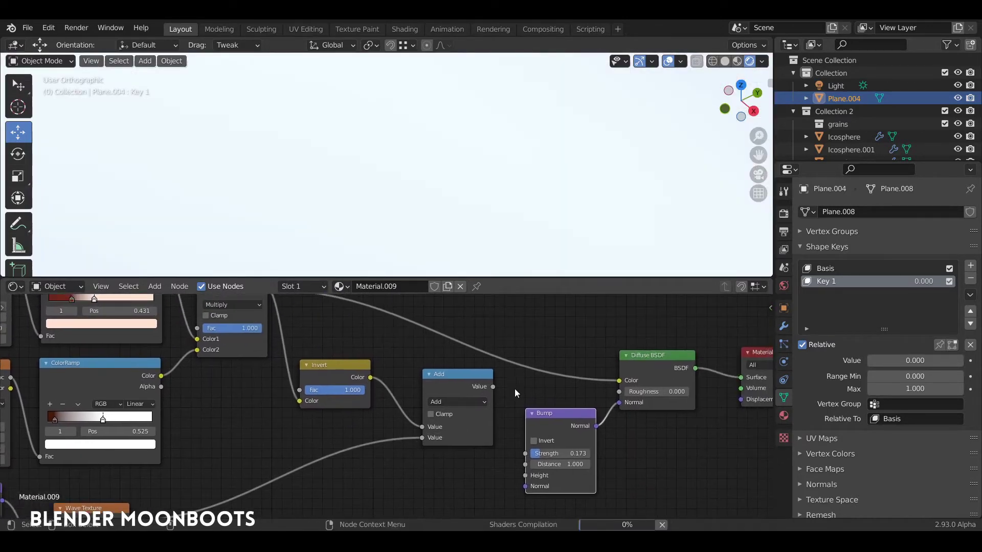
left_click_drag(457, 378, 527, 475)
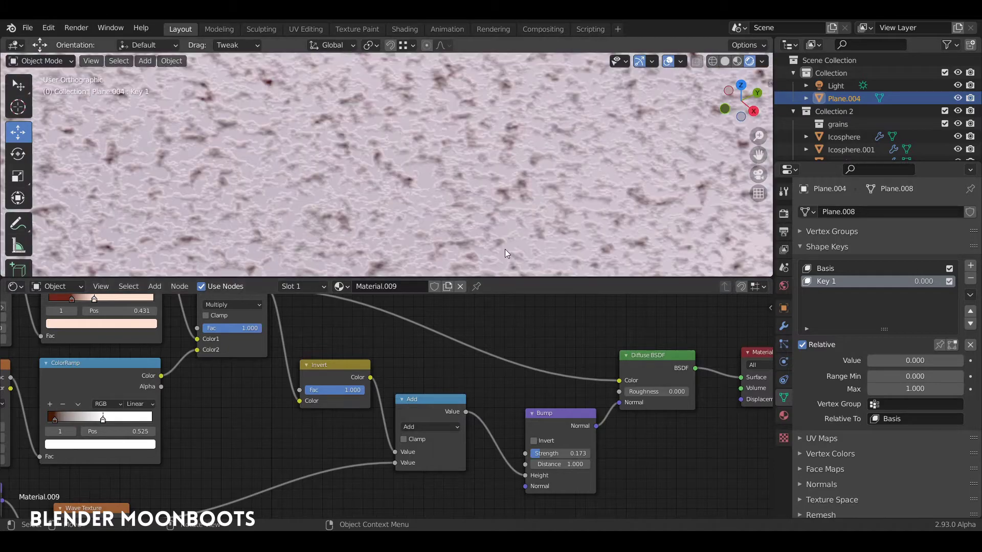
Set the Key 1 shape key's value to 1.000 and inspect the face relief on the sand plane
scroll(434, 154, "down", 10)
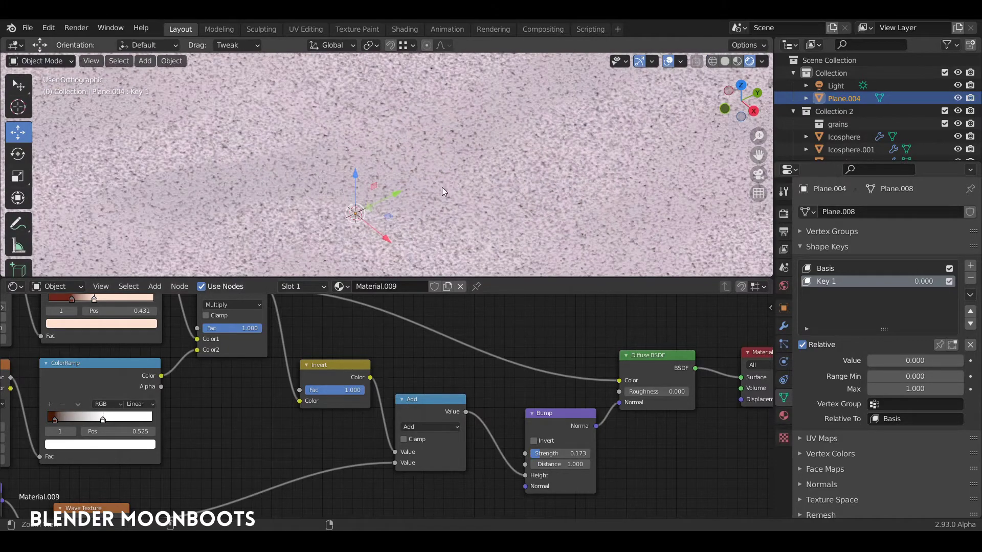
middle_click_drag(442, 208, 428, 201)
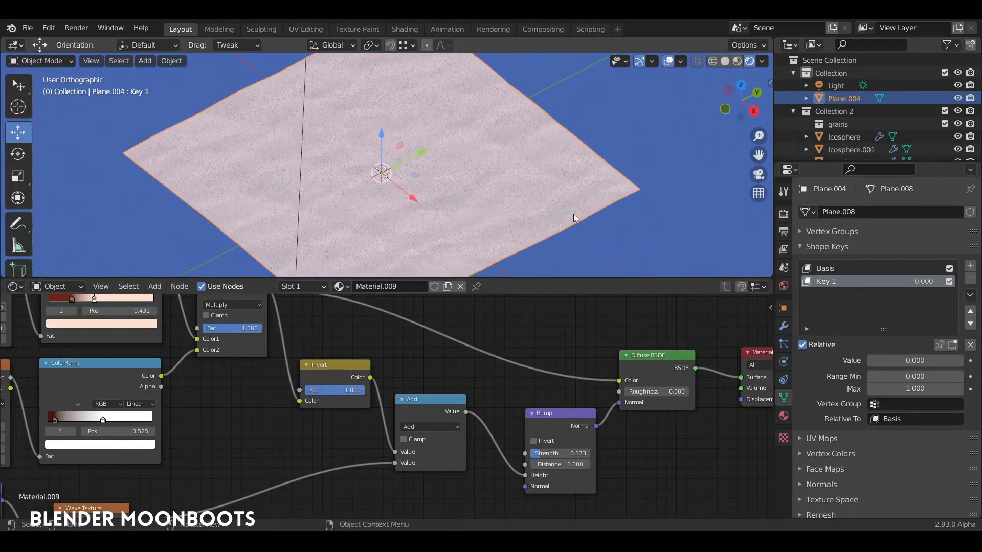
left_click_drag(871, 360, 964, 358)
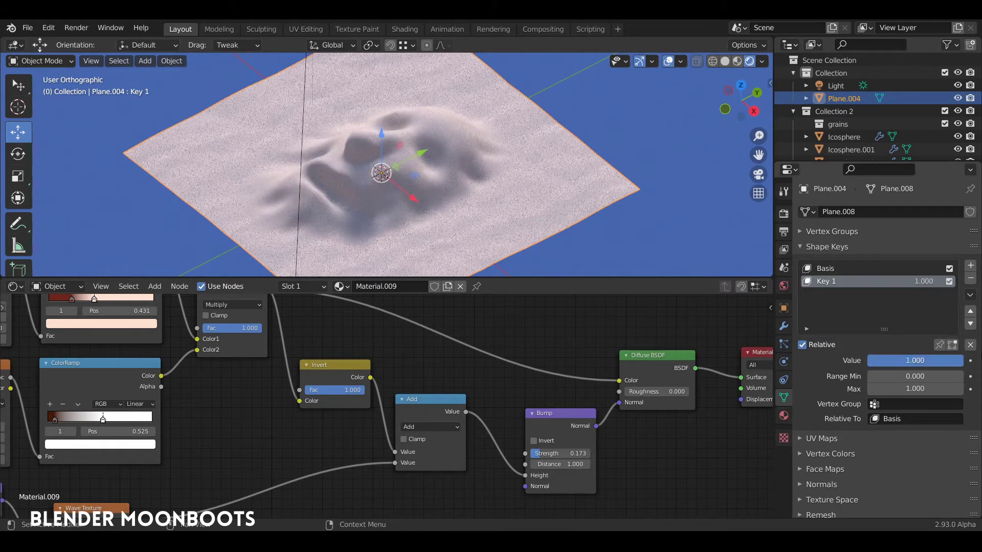
middle_click_drag(429, 185, 458, 208)
middle_click_drag(409, 152, 495, 218, "shift")
middle_click_drag(494, 218, 489, 196, "shift")
Reposition the Wave Texture node and insert a Math node on its link to the Add node
middle_click_drag(228, 452, 366, 401)
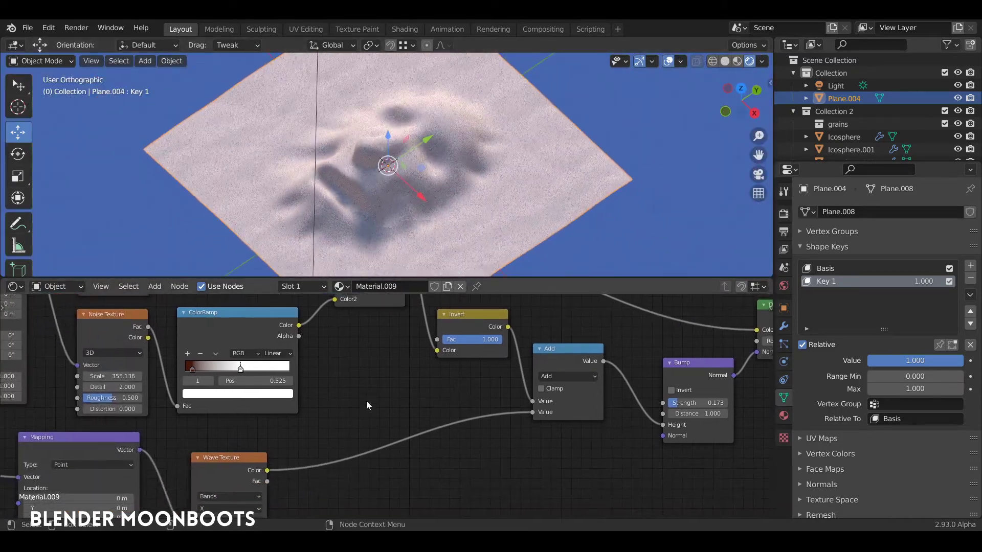
left_click_drag(239, 459, 294, 426)
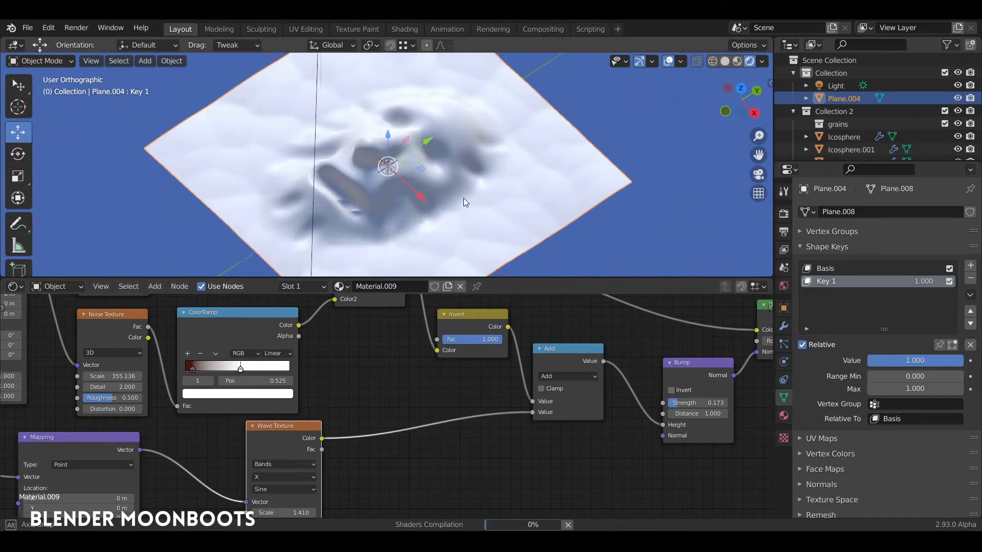
middle_click_drag(463, 198, 485, 205)
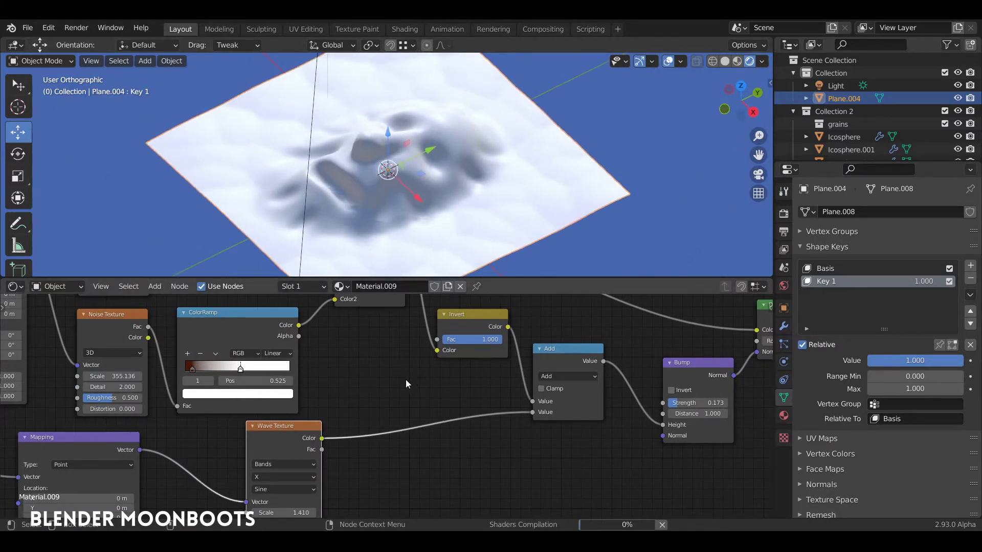
key("shift+a")
mouse_move(365, 405)
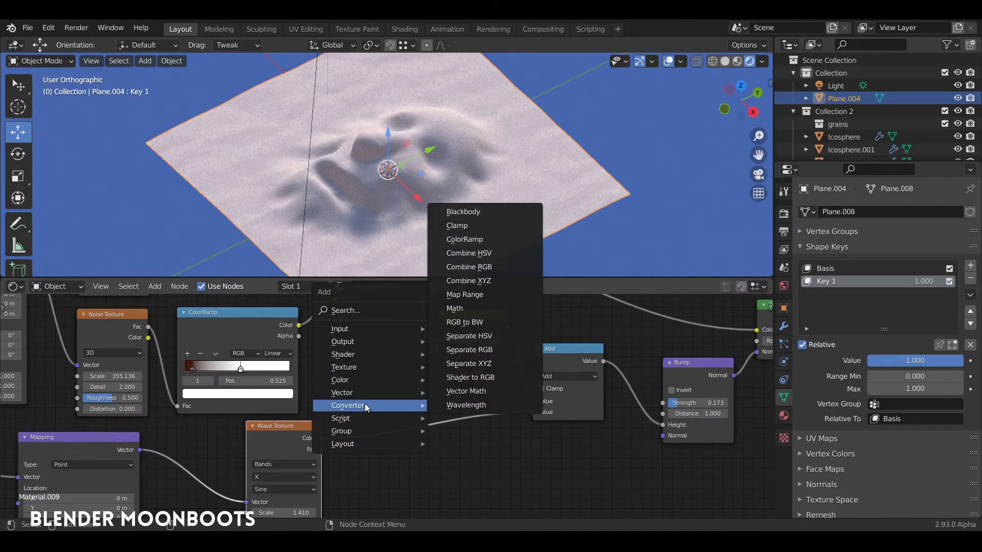
left_click(454, 309)
left_click(394, 384)
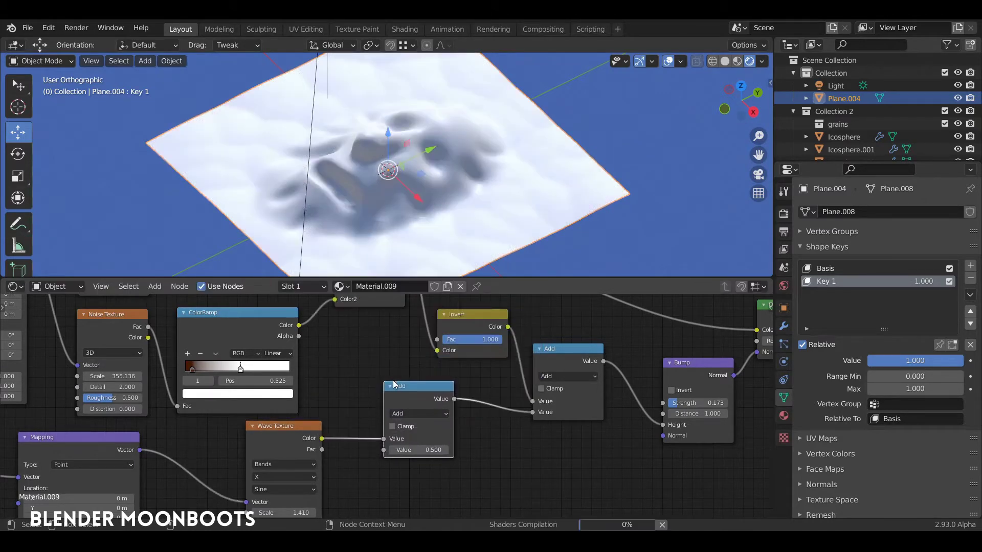
Switch the new Math node after the Wave Texture to Multiply with a value of 13.330
left_click(409, 413)
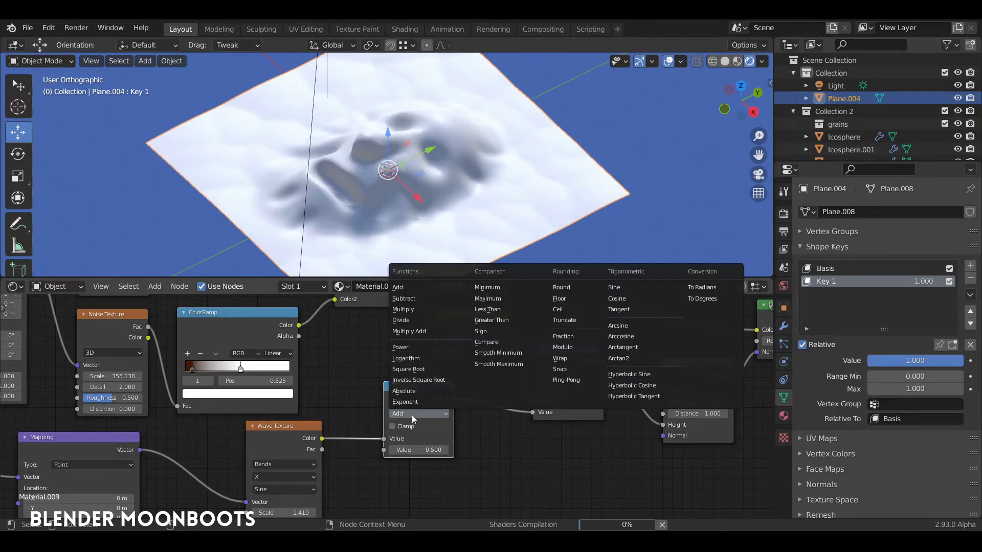
left_click(414, 309)
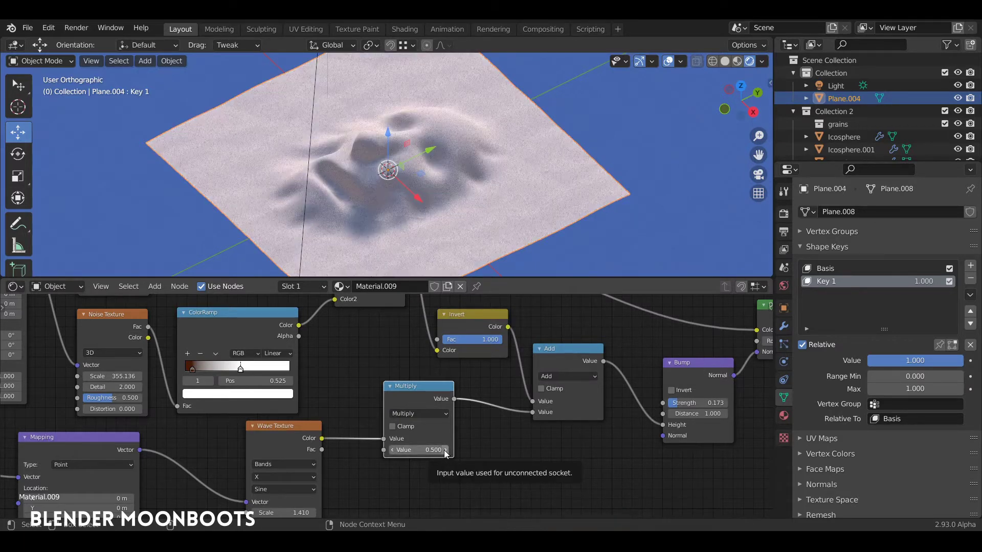
left_click_drag(445, 451, 466, 452)
middle_click_drag(462, 198, 546, 188, "shift")
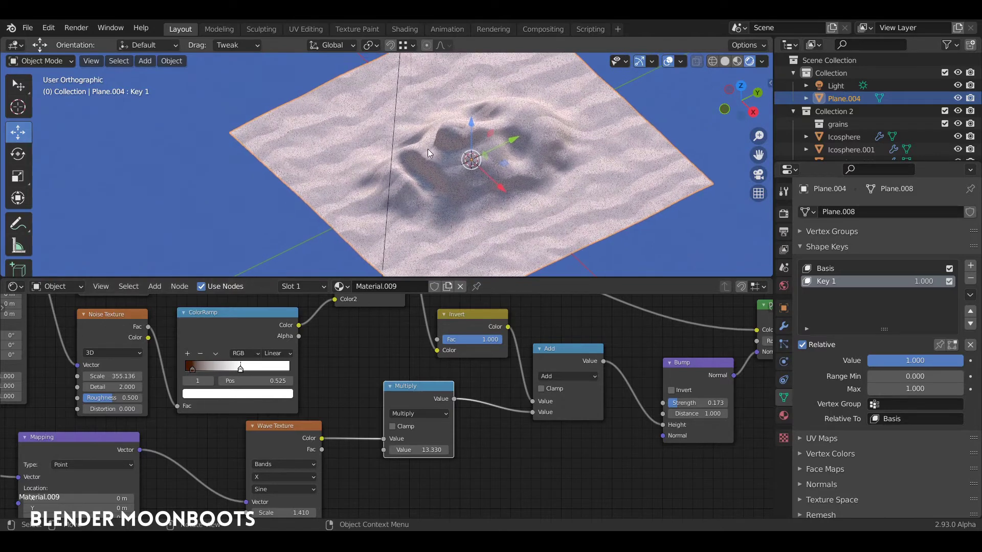
Set the Z rotation of the Wave Texture's Mapping node to 90° and inspect the turned ripples
middle_click_drag(338, 379, 576, 284)
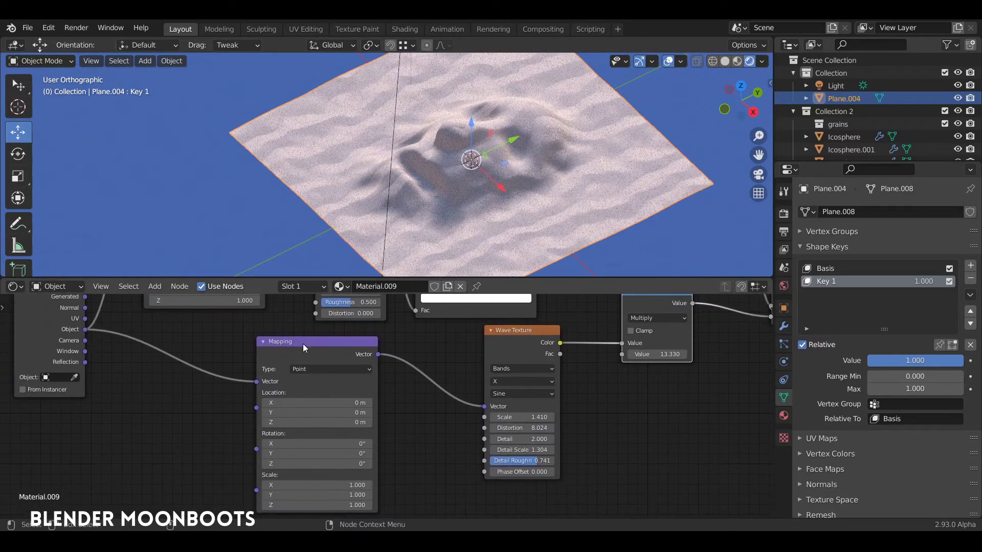
left_click(332, 466)
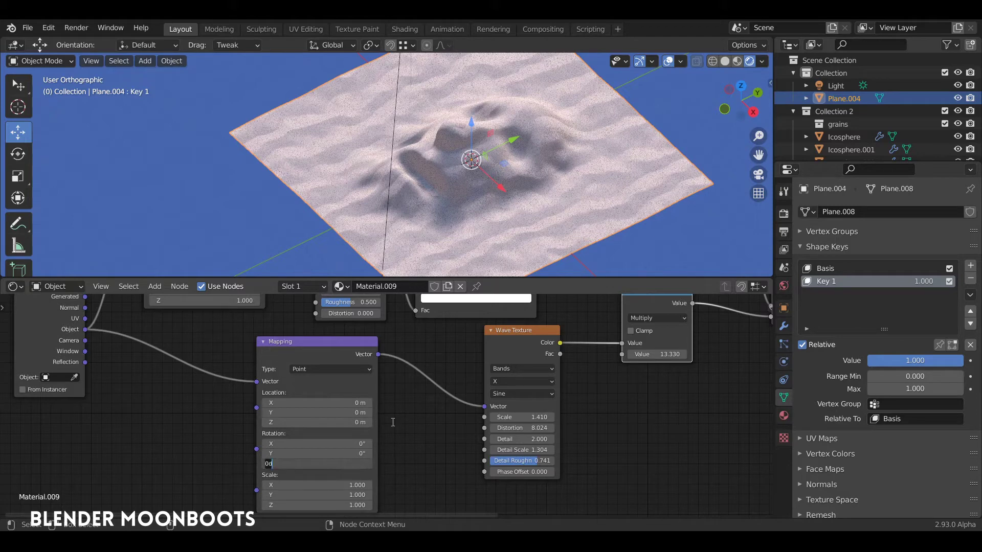
key("Return")
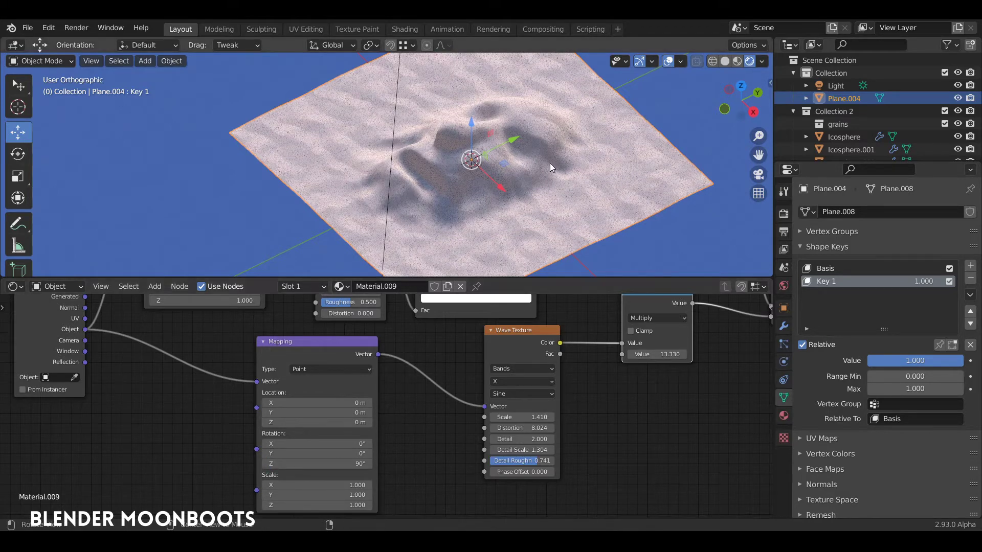
scroll(552, 168, "up", 4)
middle_click_drag(559, 143, 462, 198, "shift")
scroll(490, 207, "down", 2)
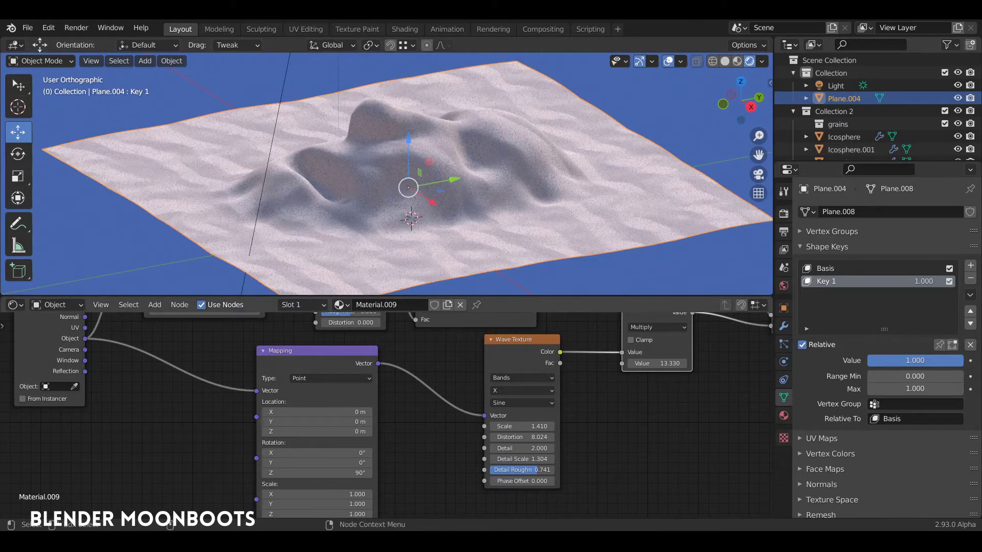
Spread out the Material Output, Bump and Diffuse BSDF nodes to make room between the shader and the output
middle_click_drag(584, 423, 274, 518)
middle_click_drag(480, 454, 231, 496)
middle_click_drag(523, 449, 407, 467)
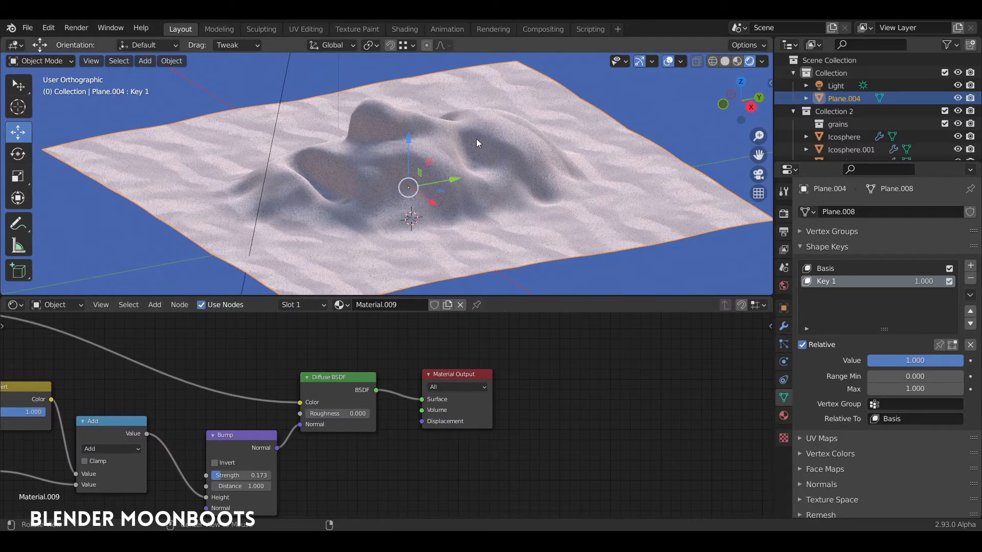
mouse_move(476, 135)
middle_mouse_down()
mouse_move(483, 149)
mouse_move(501, 127)
mouse_move(520, 173)
mouse_move(520, 153)
mouse_move(533, 177)
middle_mouse_up()
left_click_drag(468, 375, 647, 357)
left_click_drag(246, 435, 201, 419)
left_click_drag(327, 378, 302, 371)
Insert a Mix Shader node on the link between the Diffuse BSDF and the Material Output
key("shift+a")
mouse_move(448, 427)
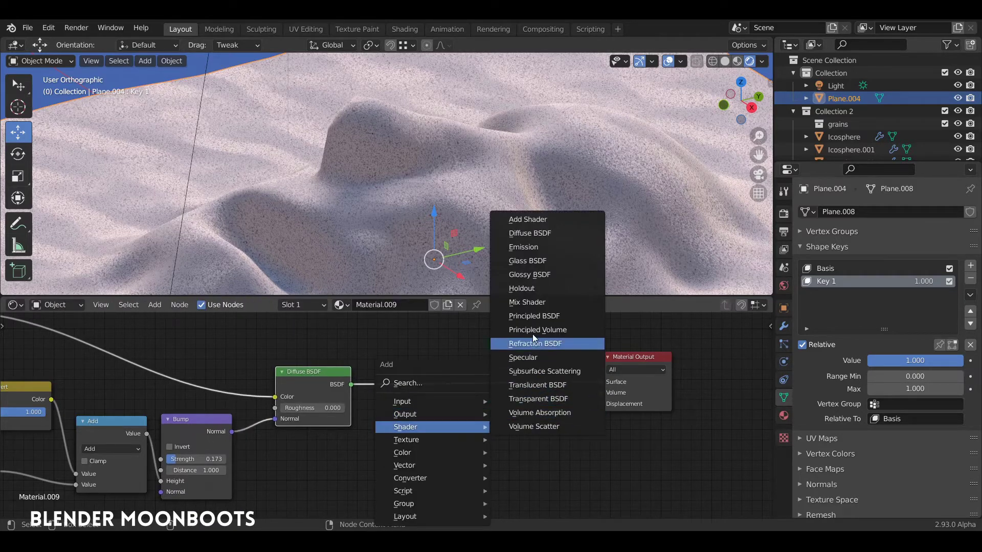
left_click(523, 301)
left_click(425, 347)
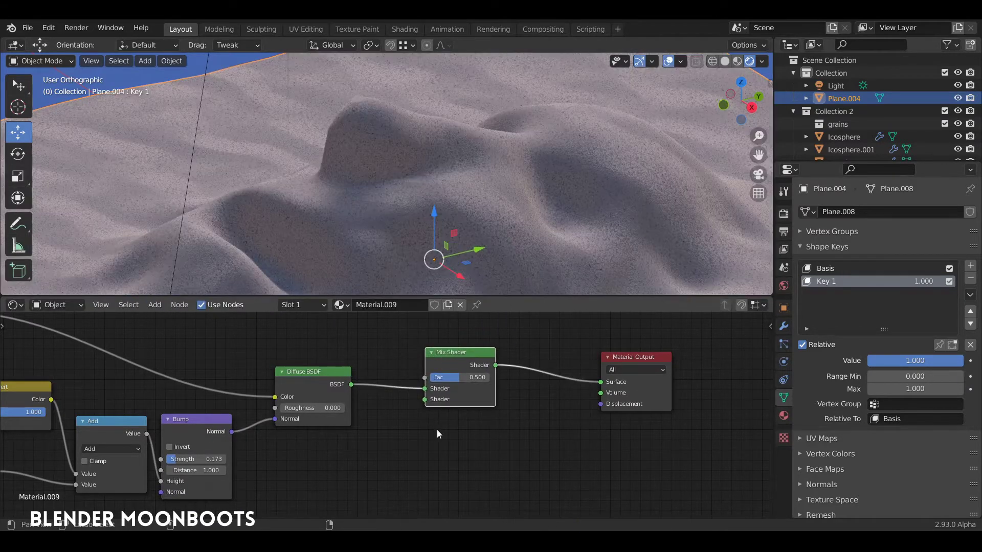
Add a Glossy BSDF node below the Diffuse BSDF and connect it to the Mix Shader's second Shader input
middle_click_drag(339, 455, 437, 437)
key("shift+a")
mouse_move(418, 441)
mouse_move(386, 426)
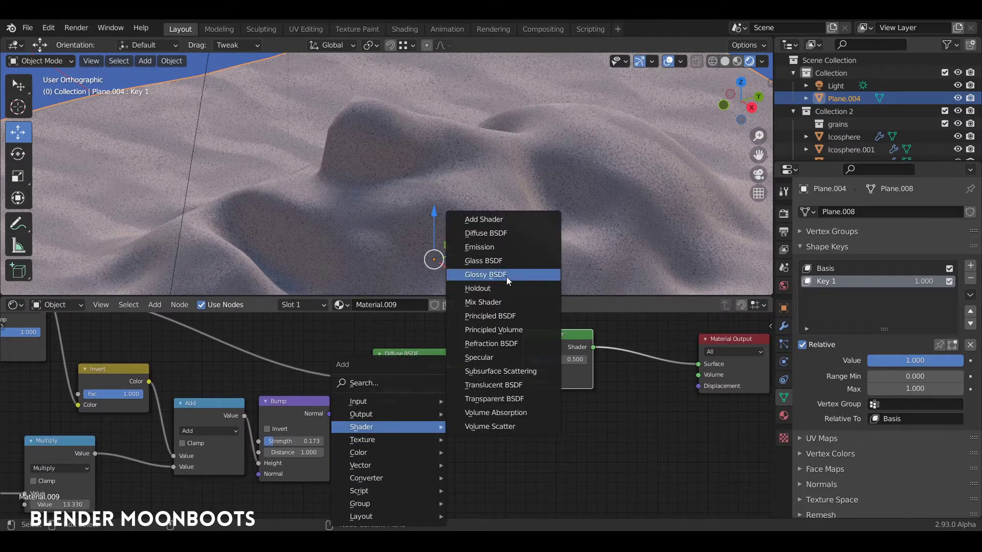
left_click(486, 278)
left_click(368, 419)
middle_click_drag(464, 428, 536, 413)
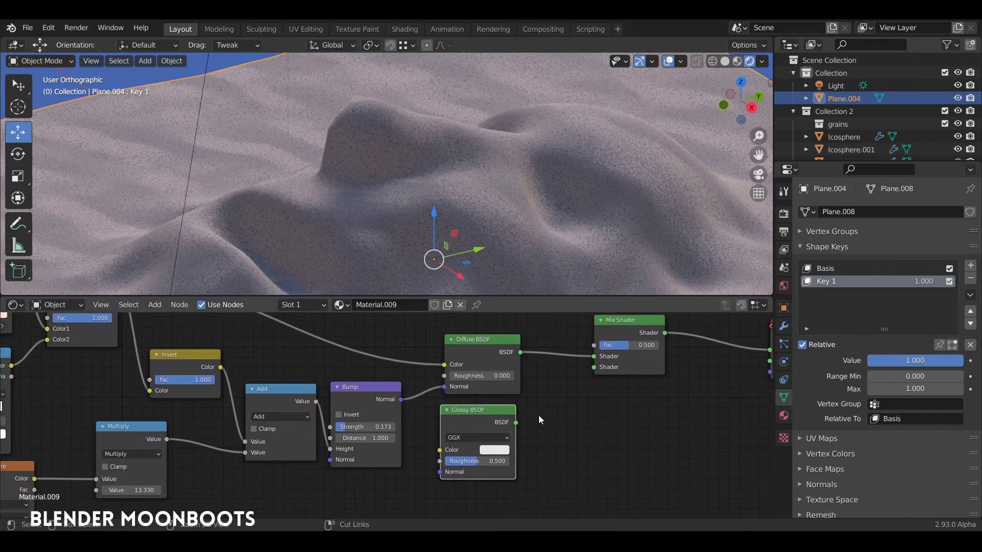
left_click_drag(523, 420, 598, 368)
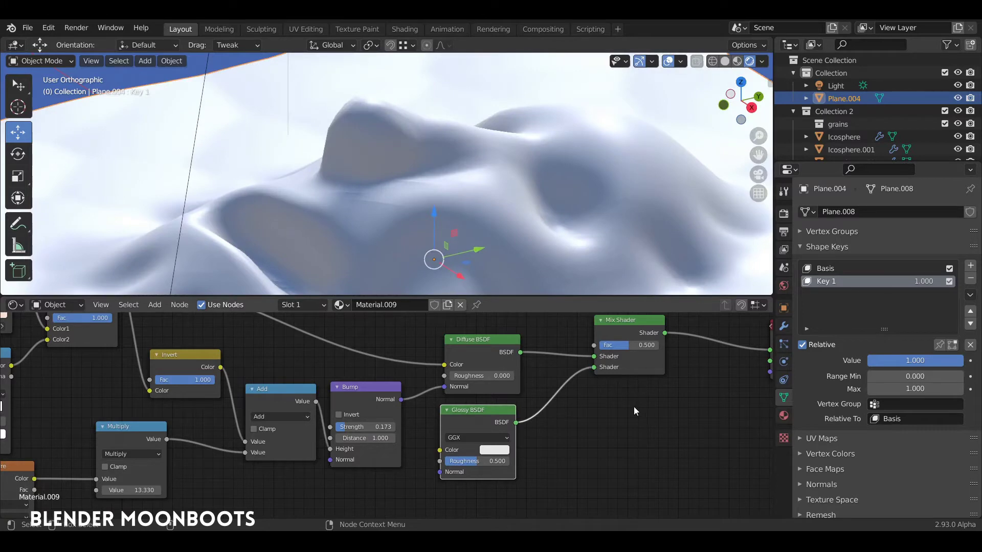
Copy the pale pink from the upper ColorRamp into the Glossy BSDF's Color and inspect the shaded face
scroll(625, 410, "down", 4)
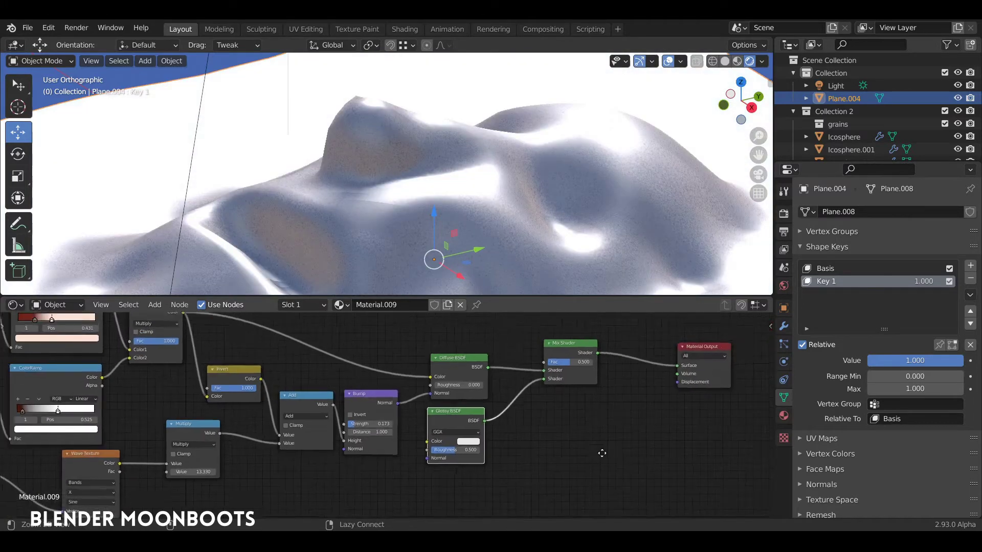
middle_click_drag(561, 441, 700, 430)
middle_click_drag(269, 383, 290, 397)
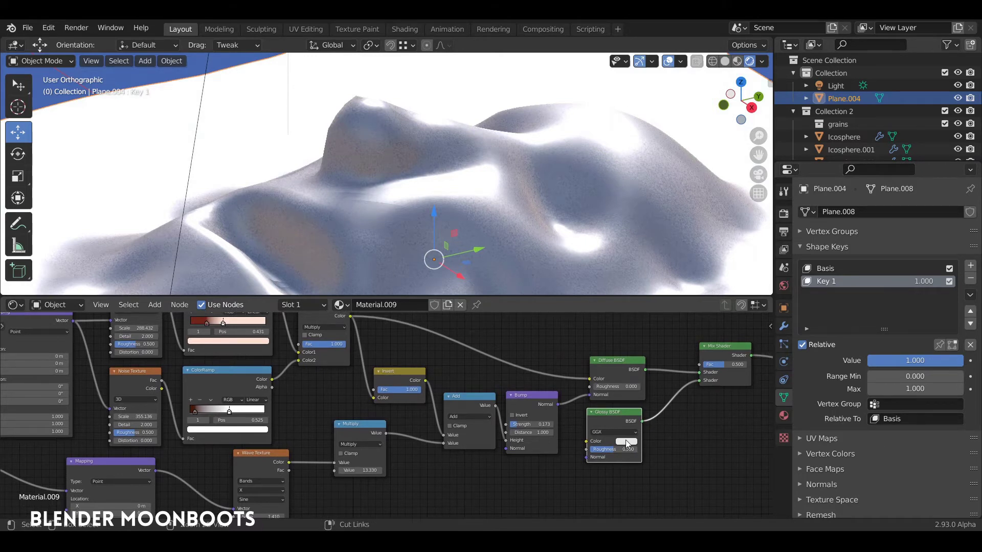
key("ctrl+v")
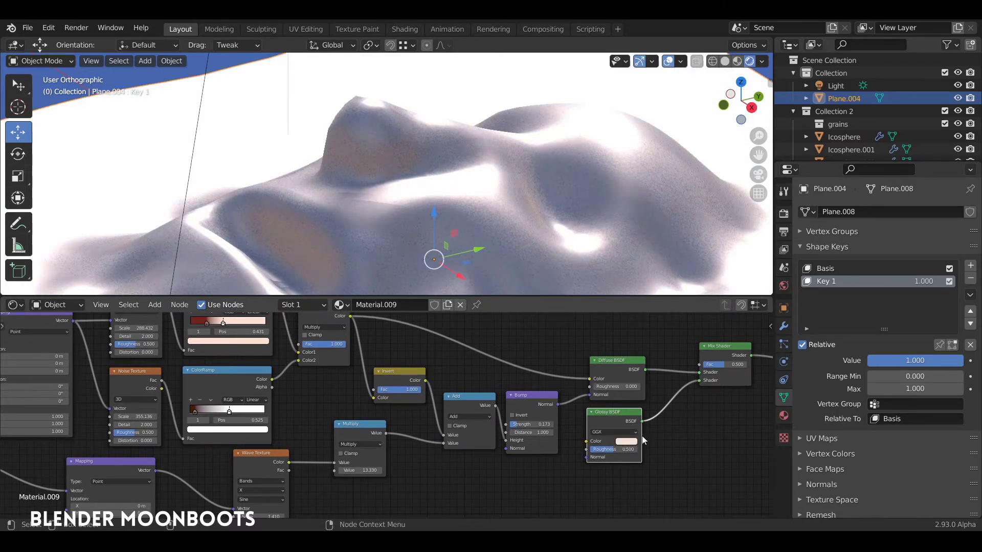
middle_click_drag(693, 426, 575, 498)
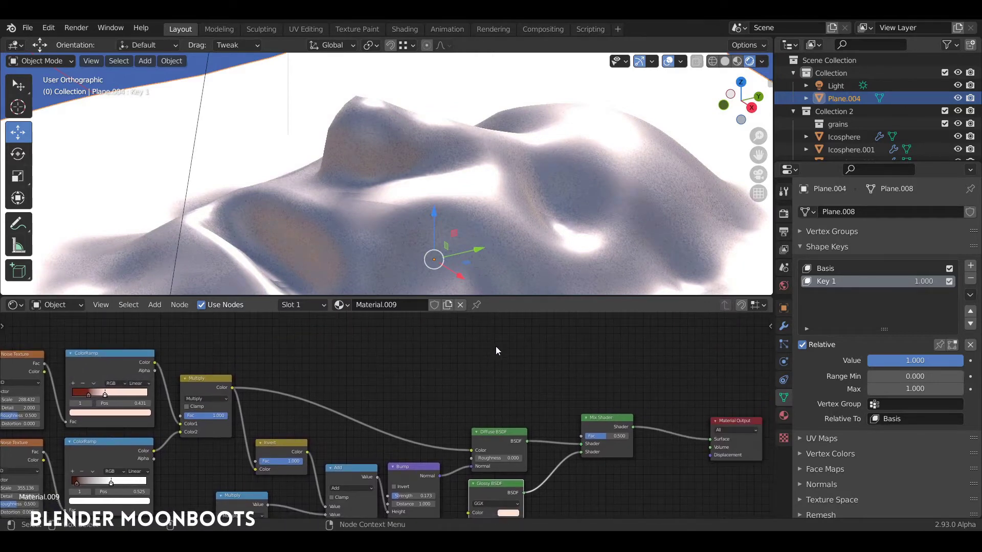
scroll(561, 220, "down", 2)
mouse_move(552, 238)
middle_mouse_down()
mouse_move(544, 248)
mouse_move(546, 234)
middle_mouse_up()
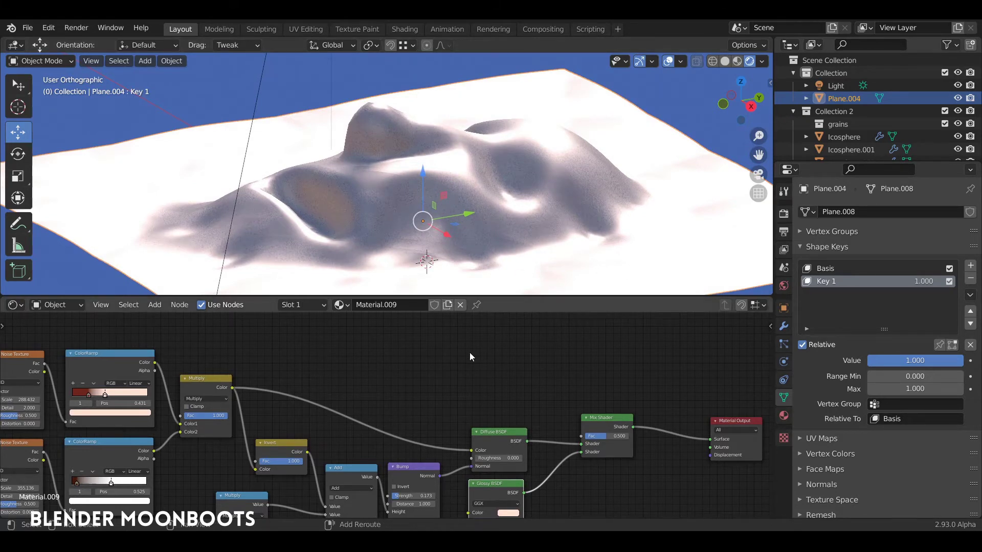
Drive the Mix Shader's Fac with the Fresnel output of a new Layer Weight node and set its Blend to 0.360
key("shift+a")
mouse_move(434, 325)
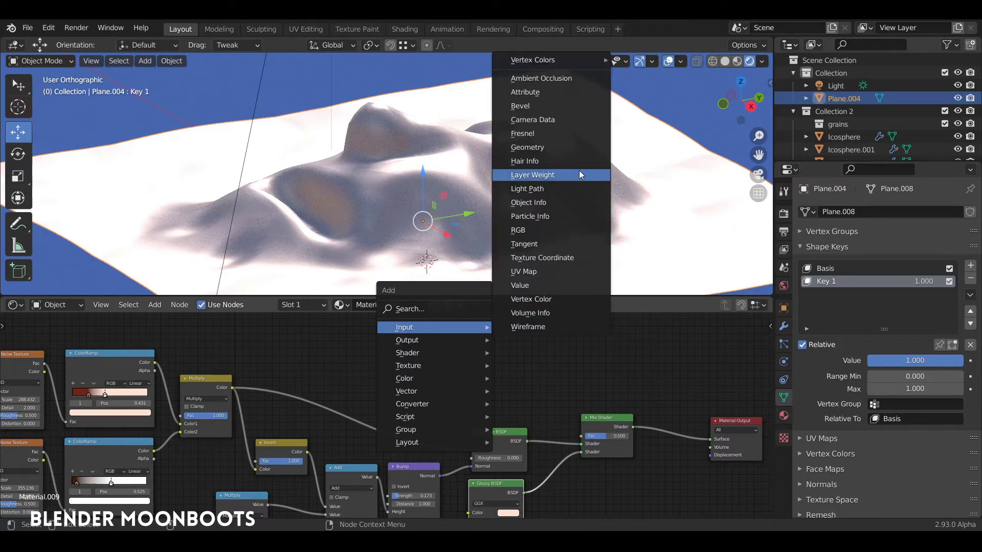
left_click(560, 175)
left_click(443, 366)
scroll(561, 342, "up", 5)
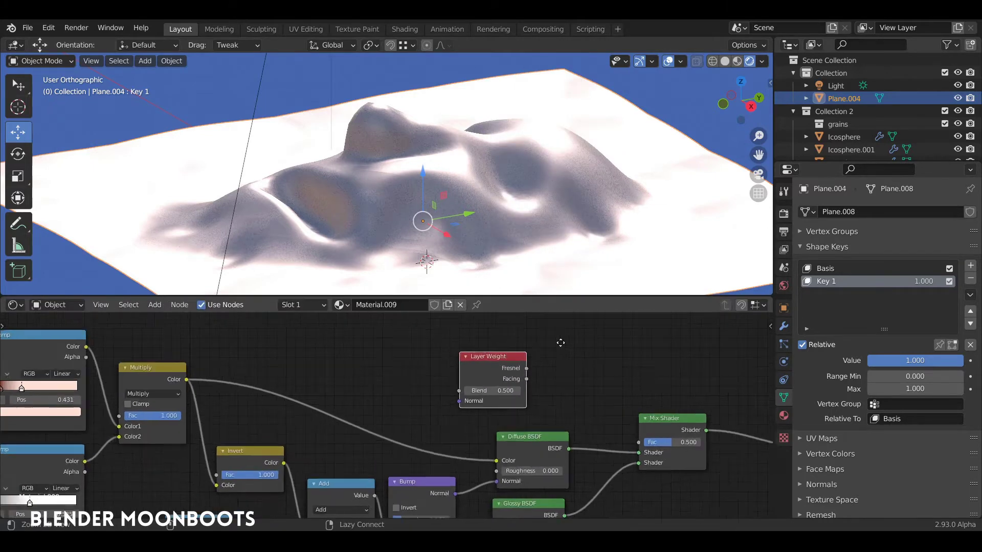
left_click_drag(553, 372, 564, 375)
left_click_drag(635, 433, 647, 442)
left_click_drag(554, 361, 570, 369)
left_click_drag(643, 442, 686, 447)
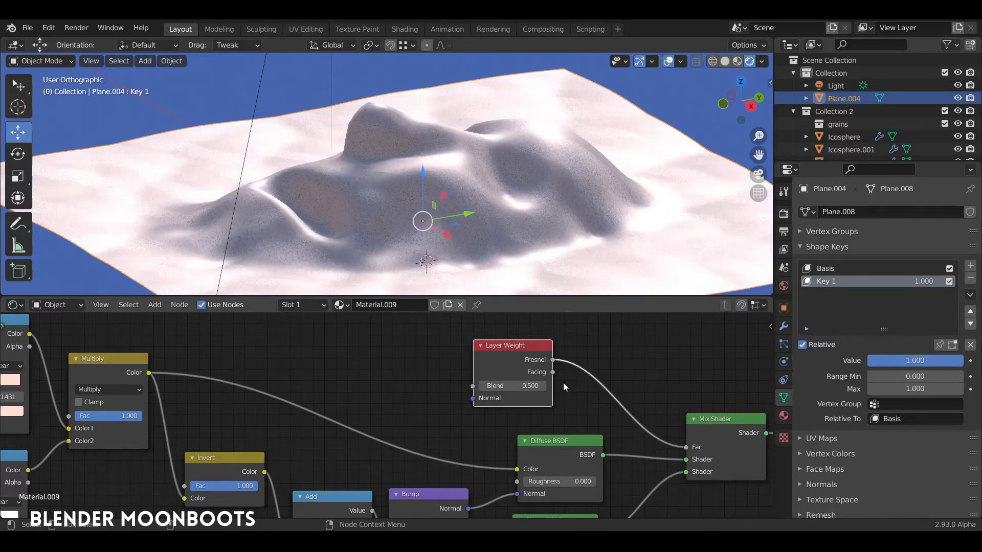
left_click_drag(542, 386, 508, 392)
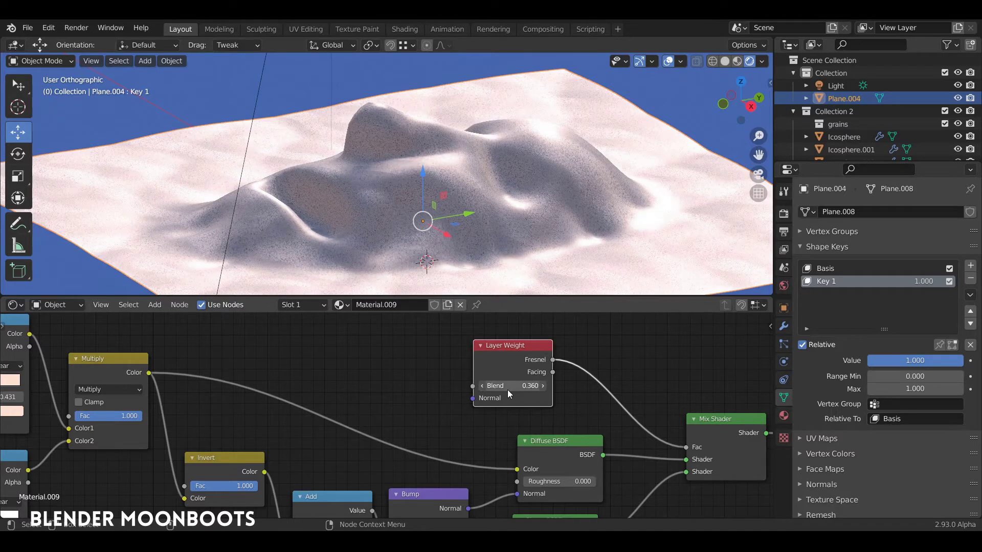
Connect the Bump node's Normal to the Glossy BSDF's Normal and set the Glossy roughness to 0.654
middle_click_drag(660, 393, 664, 261)
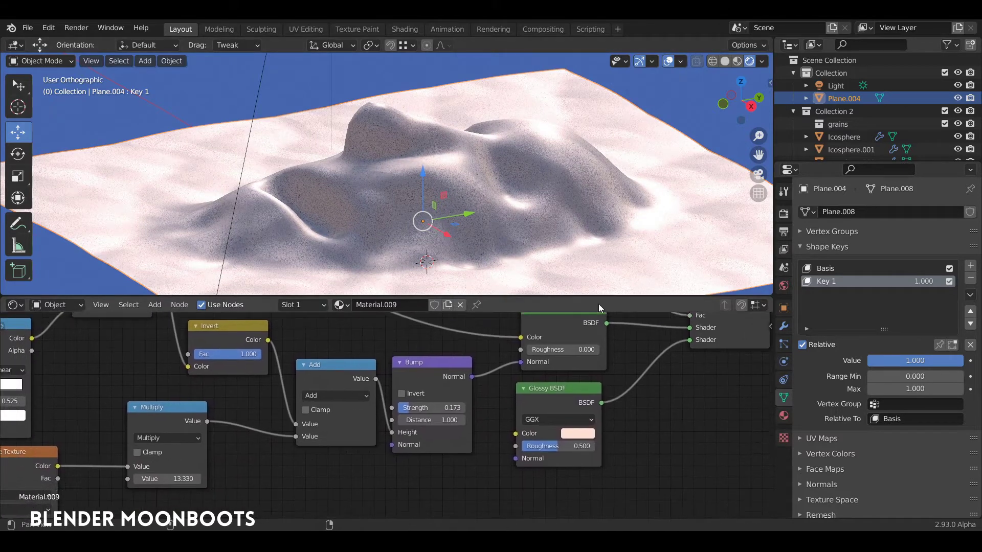
left_click_drag(476, 378, 492, 404)
left_click_drag(507, 461, 520, 463)
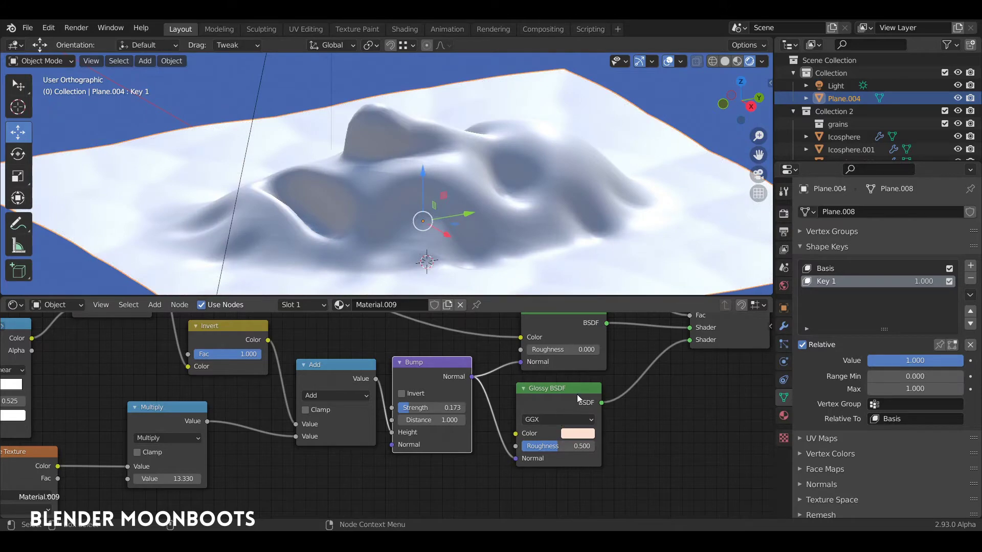
mouse_move(673, 387)
middle_mouse_down()
mouse_move(667, 468)
mouse_move(635, 415)
middle_mouse_up()
mouse_move(522, 476)
left_mouse_down()
mouse_move(554, 475)
mouse_move(540, 477)
left_mouse_up()
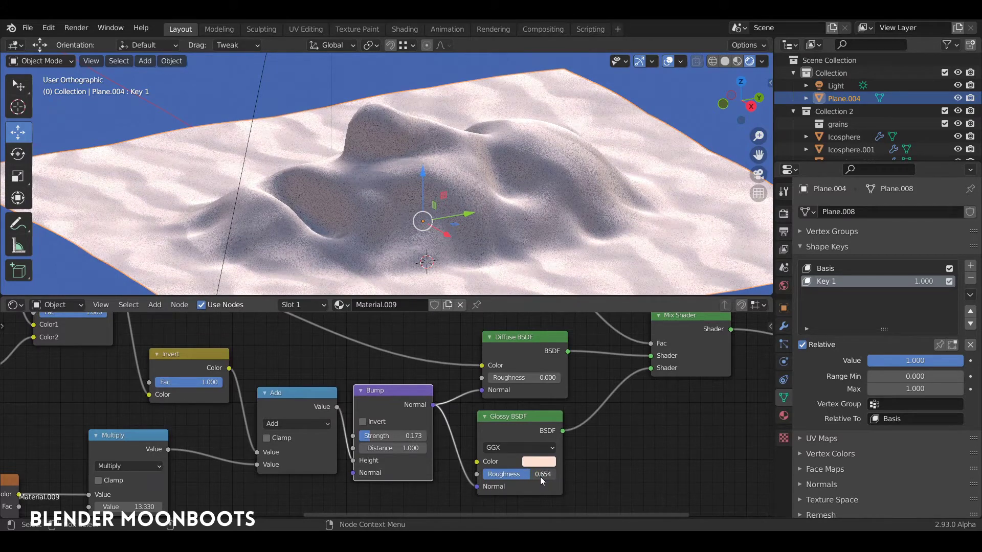
middle_click_drag(609, 198, 624, 227)
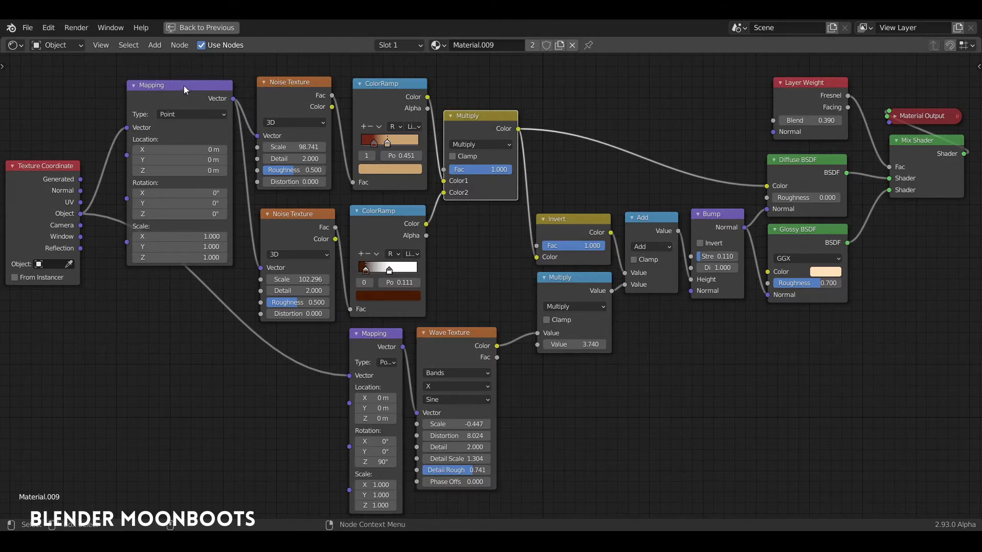
Tidy the node layout by shifting the first Mapping node, the Invert node and the wave branch's Multiply node slightly
left_click_drag(183, 85, 185, 79)
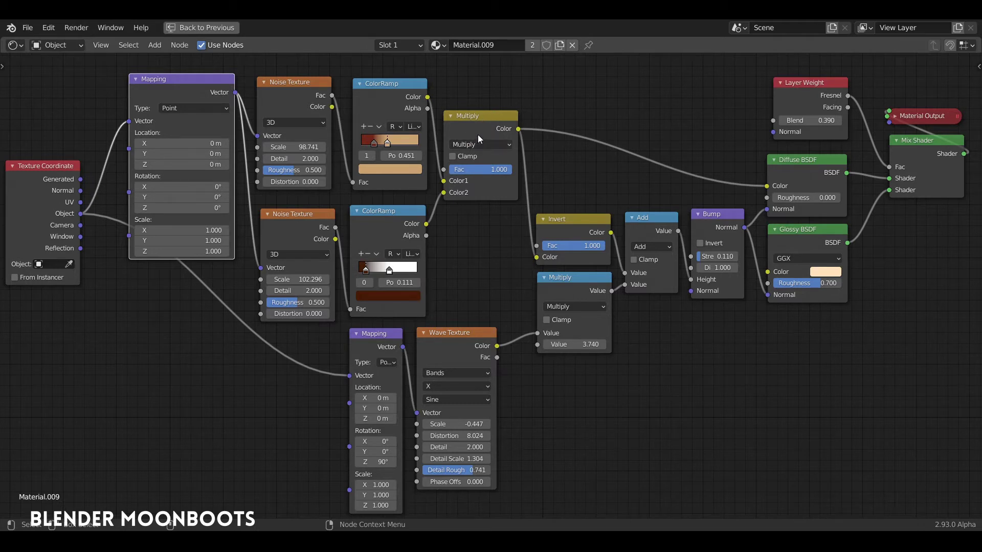
left_click_drag(580, 219, 576, 205)
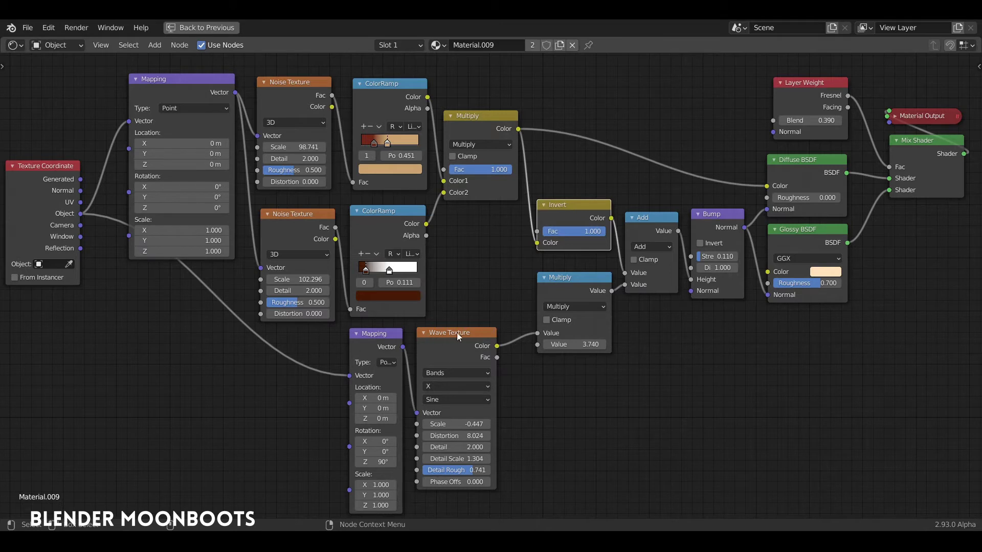
left_click_drag(554, 282, 553, 285)
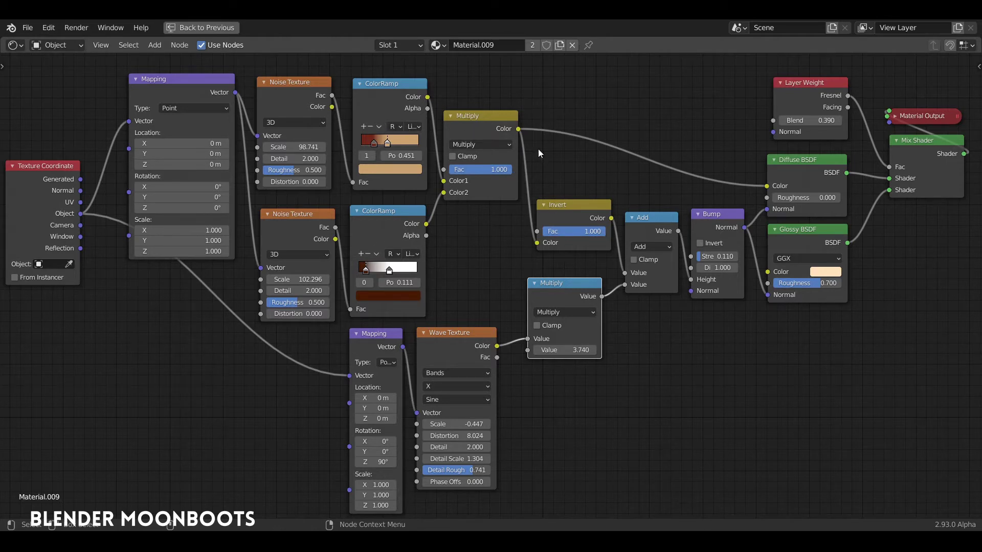
left_click_drag(577, 204, 570, 213)
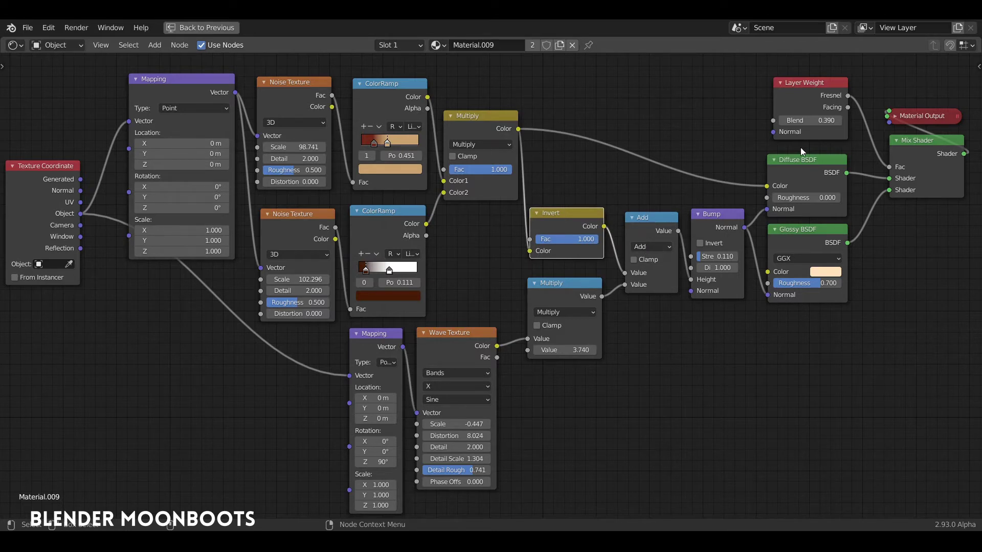
mouse_move(812, 232)
left_mouse_down()
mouse_move(814, 241)
mouse_move(813, 230)
left_mouse_up()
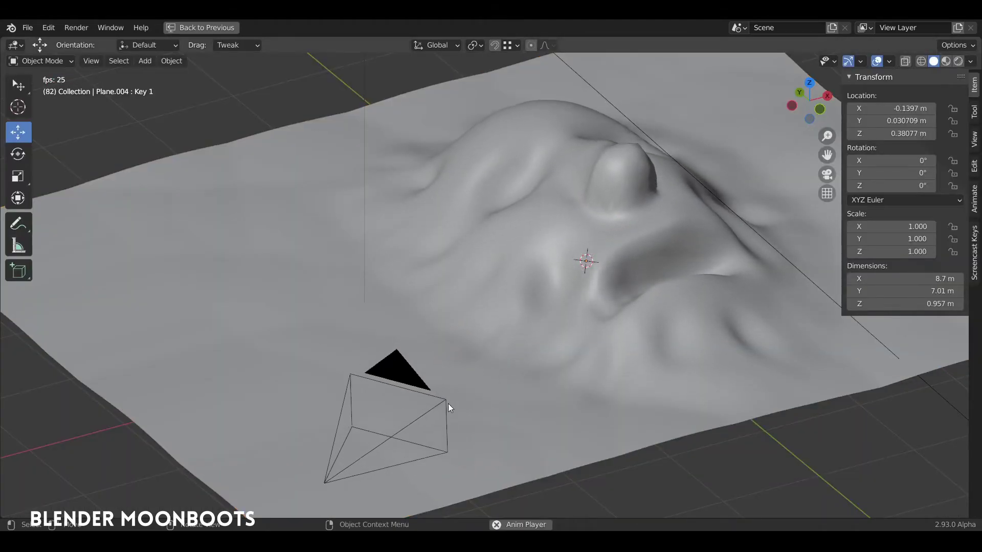
View the animated face through the camera and switch the viewport to rendered shading
key("KP_0")
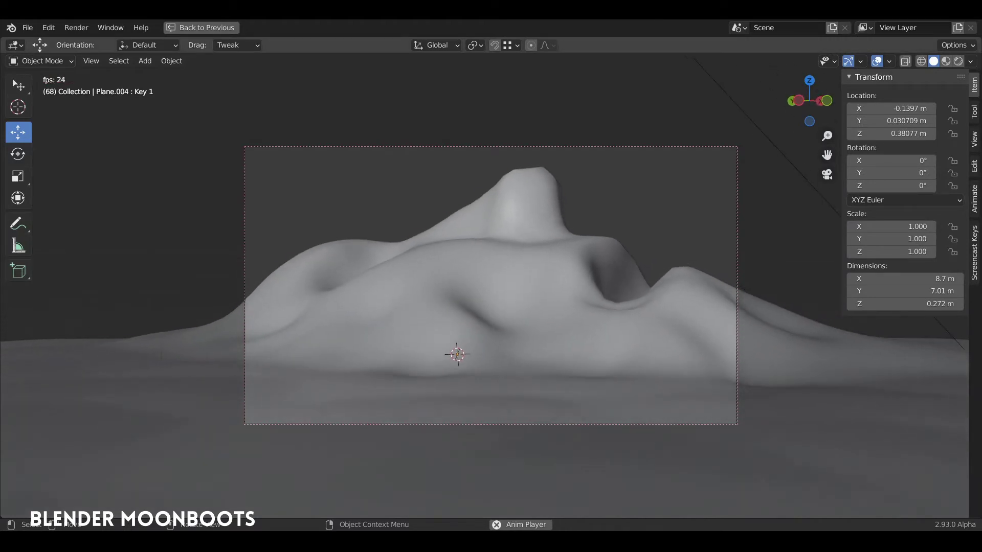
left_click(640, 317)
left_click(958, 61)
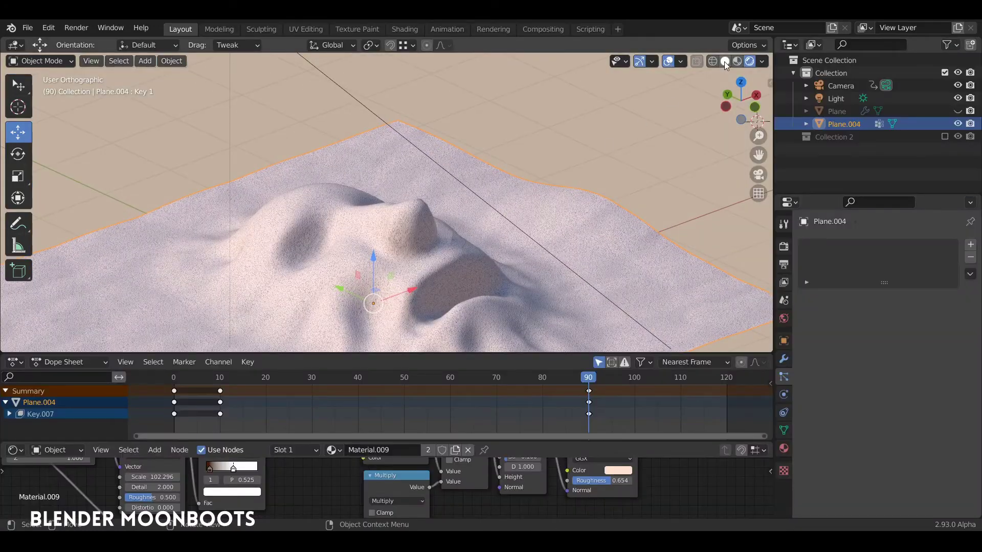
Place the 3D cursor beyond the sand plane, add a cube there, and scale its mesh down to a small grain in Edit Mode
middle_click_drag(539, 159, 470, 189, "shift")
right_click(544, 159, "shift")
key("shift+a")
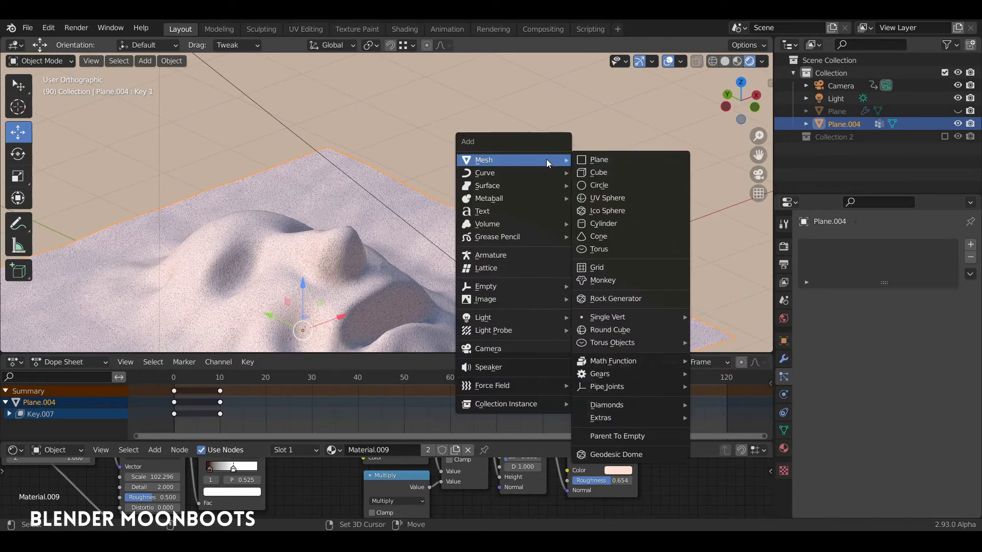
left_click(603, 174)
key("Tab")
left_click(724, 61)
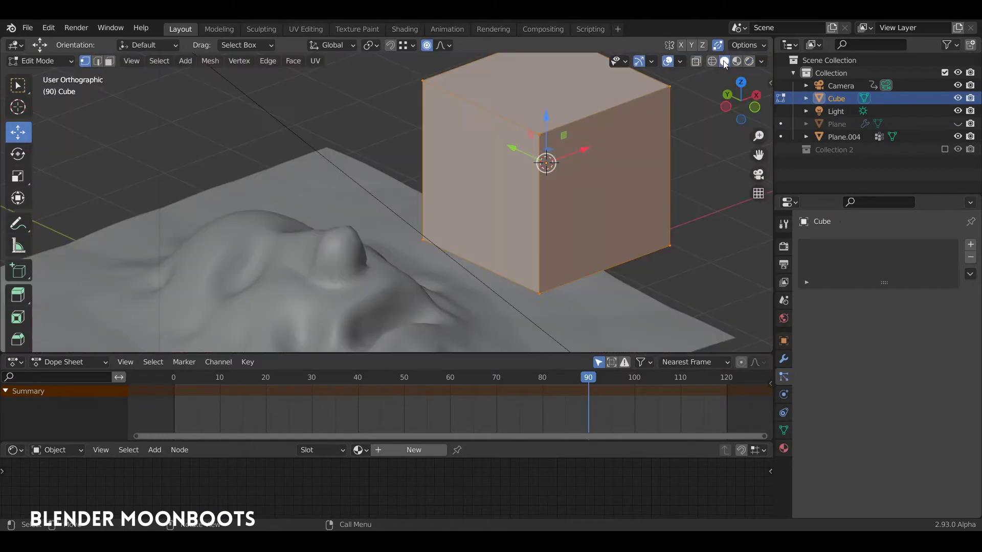
key("s")
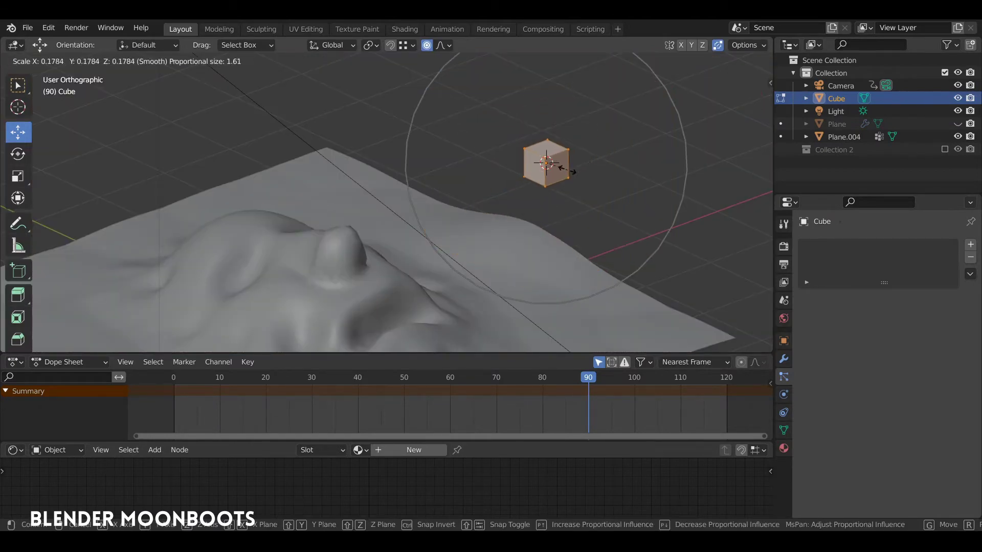
left_click(551, 169)
key("Tab")
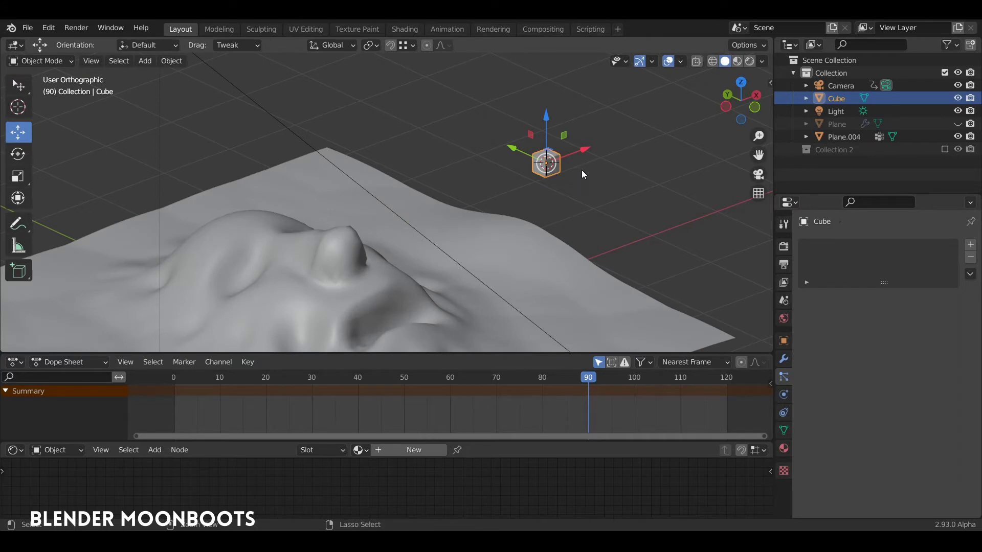
Give the small cube a level 1 subdivision and shade it smooth
key("ctrl+1")
key("KP_Decimal")
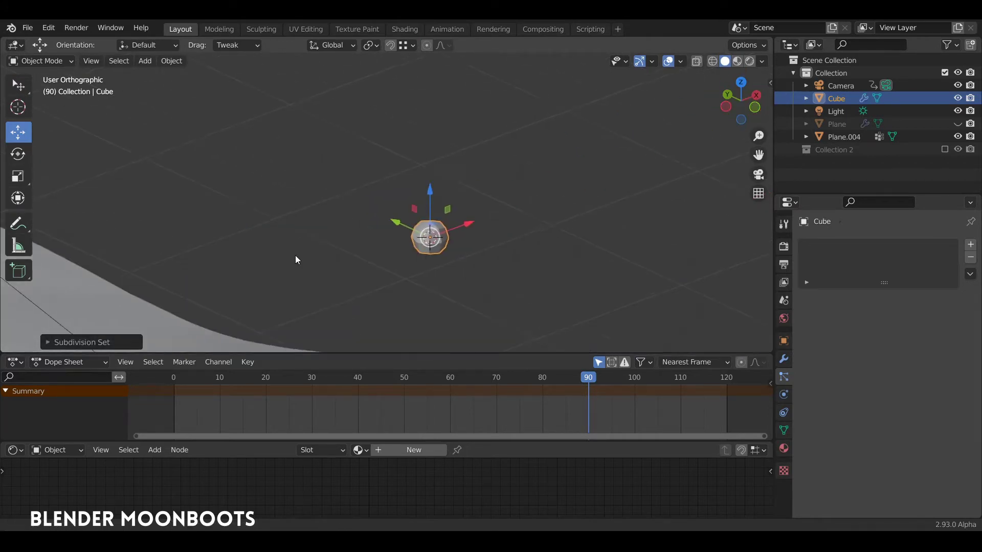
middle_click_drag(295, 255, 289, 258, "shift")
scroll(453, 201, "up", 3)
middle_click_drag(477, 231, 474, 185, "shift")
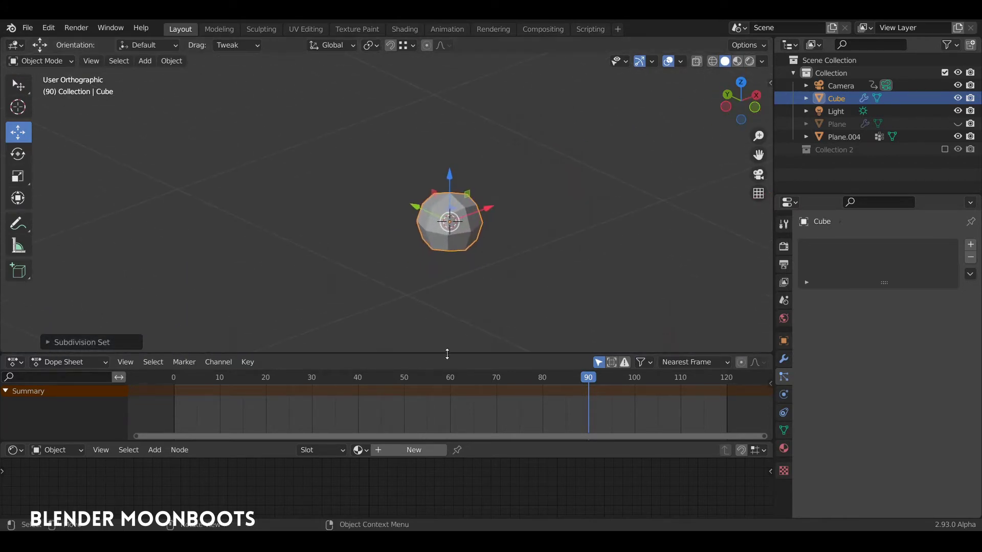
left_click_drag(447, 354, 448, 299)
right_click(453, 204)
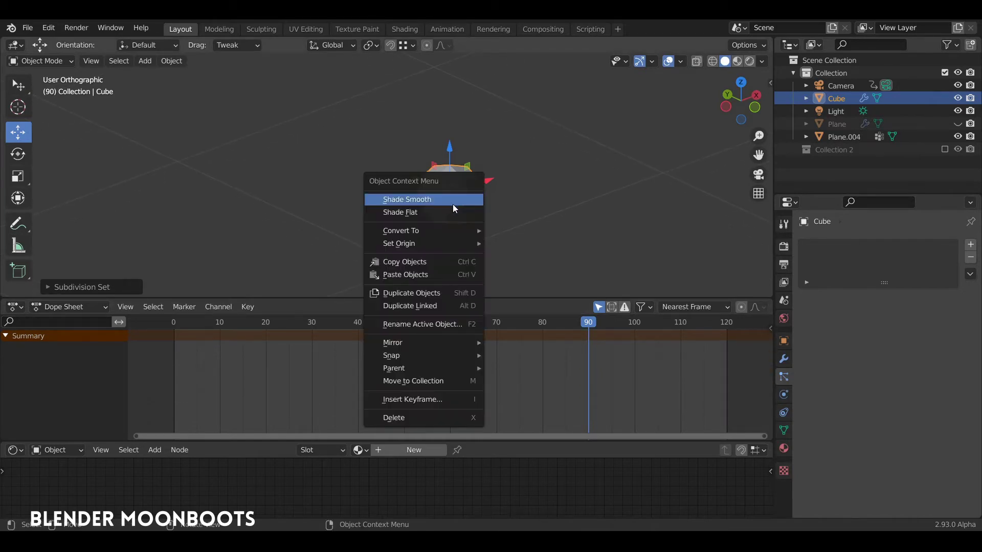
left_click(454, 199)
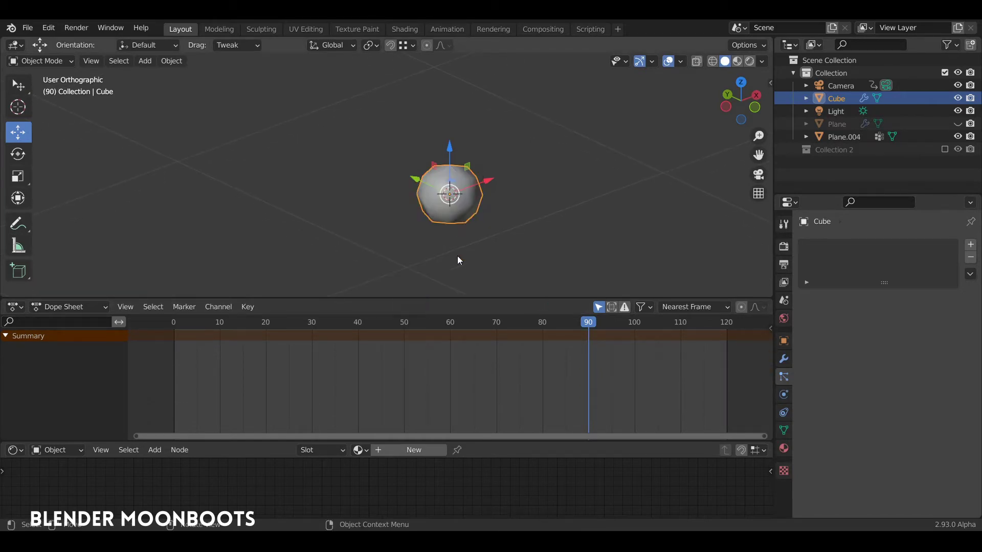
Create a new material for the rounded cube and name it grain1
left_click(438, 448)
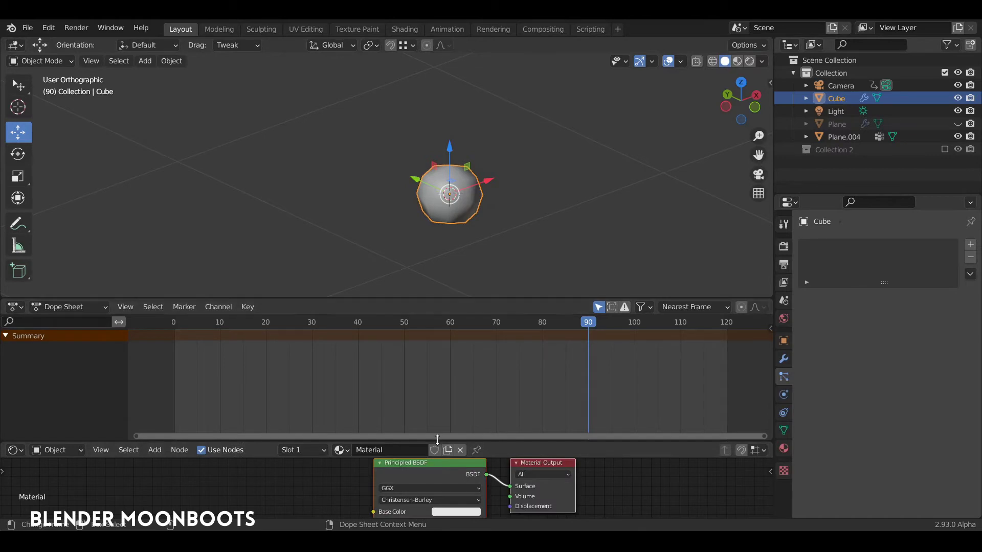
left_click_drag(439, 438, 401, 363)
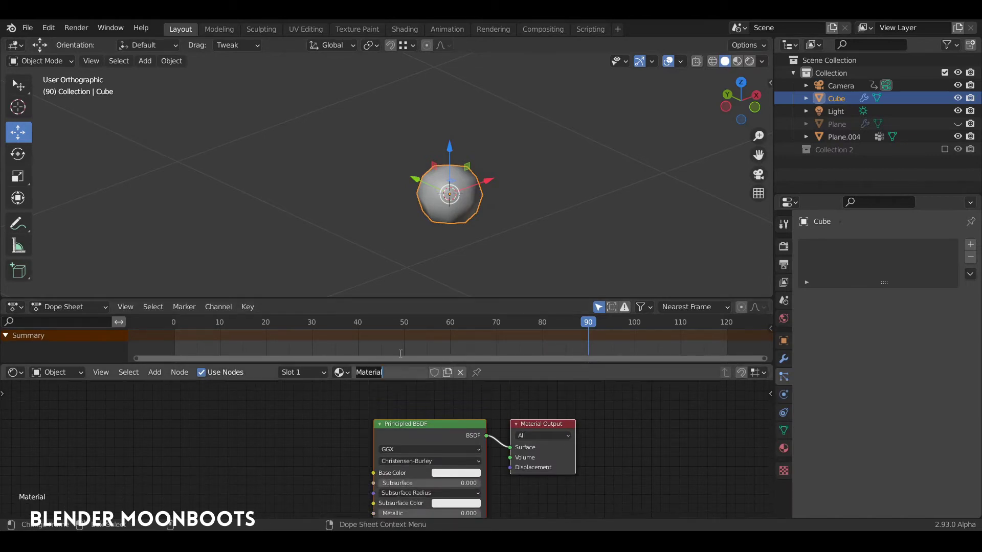
key("Return")
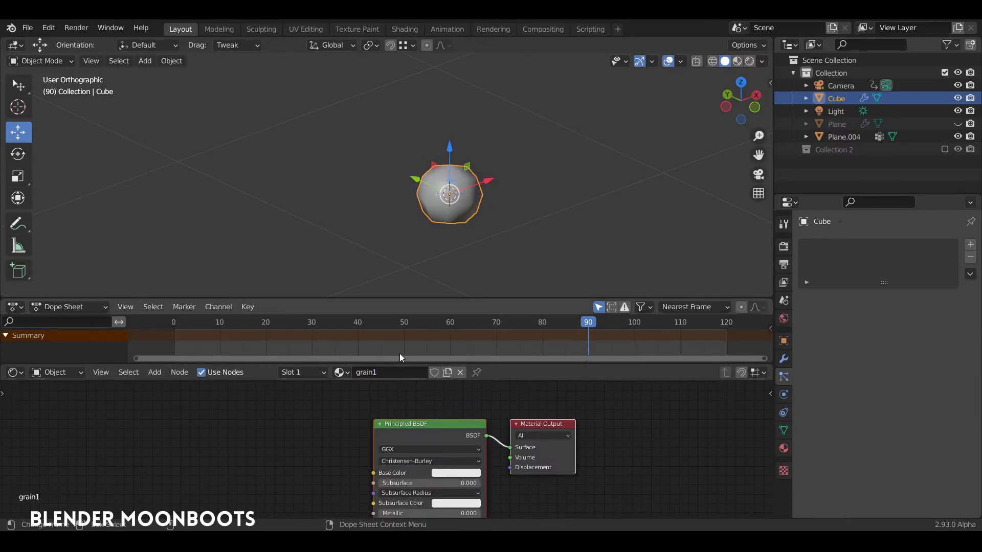
Set the grain1 material's Base Color to a light orange and preview it in rendered shading
left_click(446, 474)
left_click(464, 388)
left_click(750, 61)
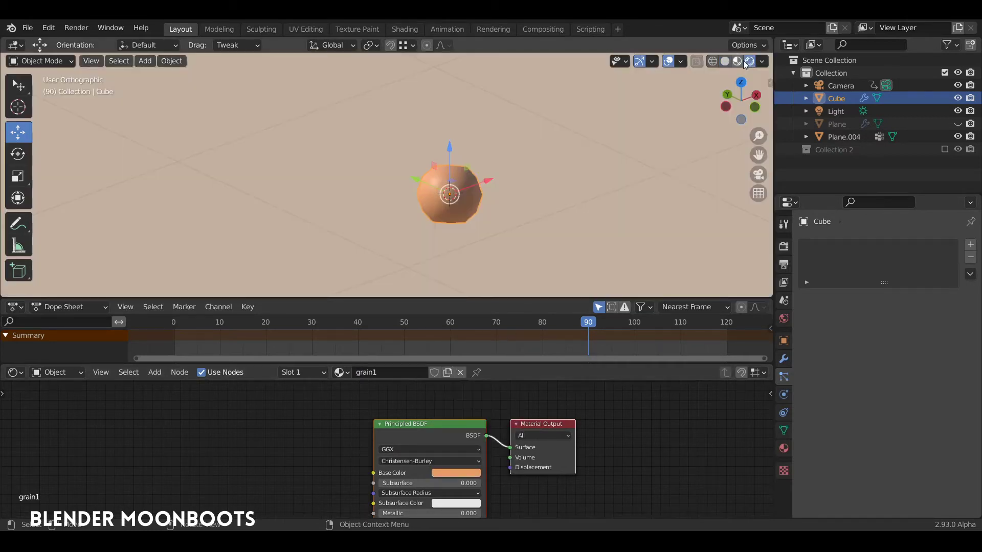
Darken the grain1 material's Base Color to a deep brown with a Value of about 0.146
left_click(449, 471)
left_click(464, 386)
left_click_drag(464, 385, 462, 393)
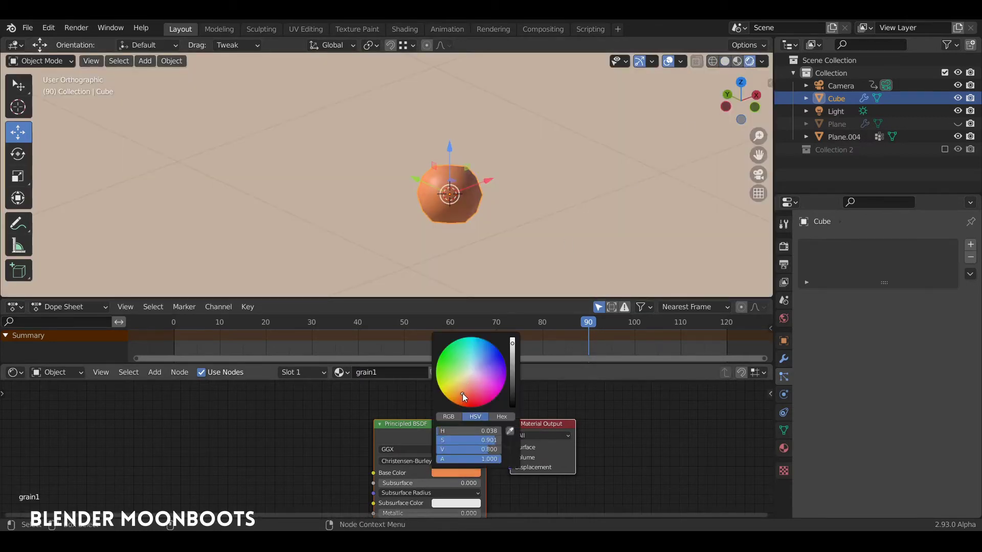
mouse_move(513, 362)
left_mouse_down()
mouse_move(512, 376)
mouse_move(464, 389)
mouse_move(512, 378)
left_mouse_up()
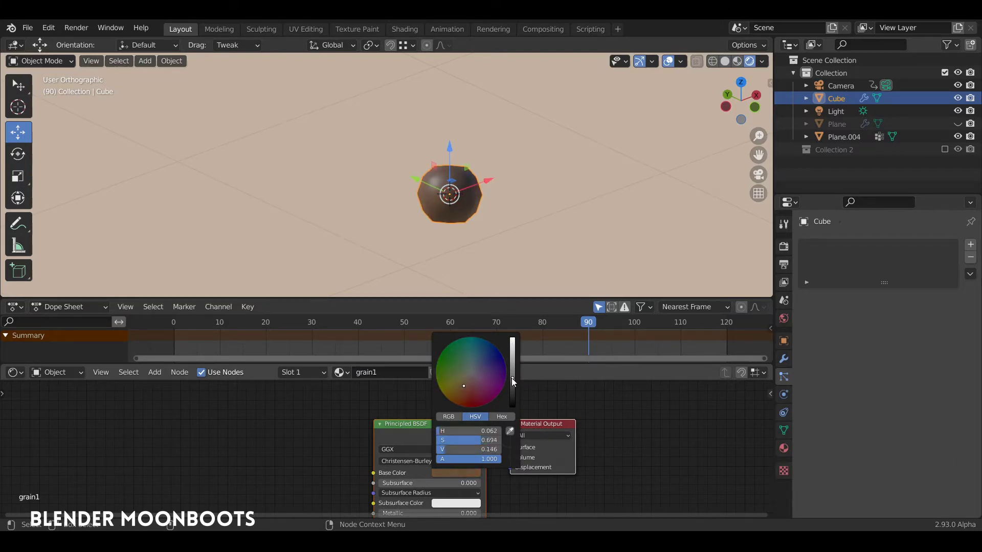
Duplicate the brown grain beside the original and give the copy its own light tan material named grain2
key("shift+d")
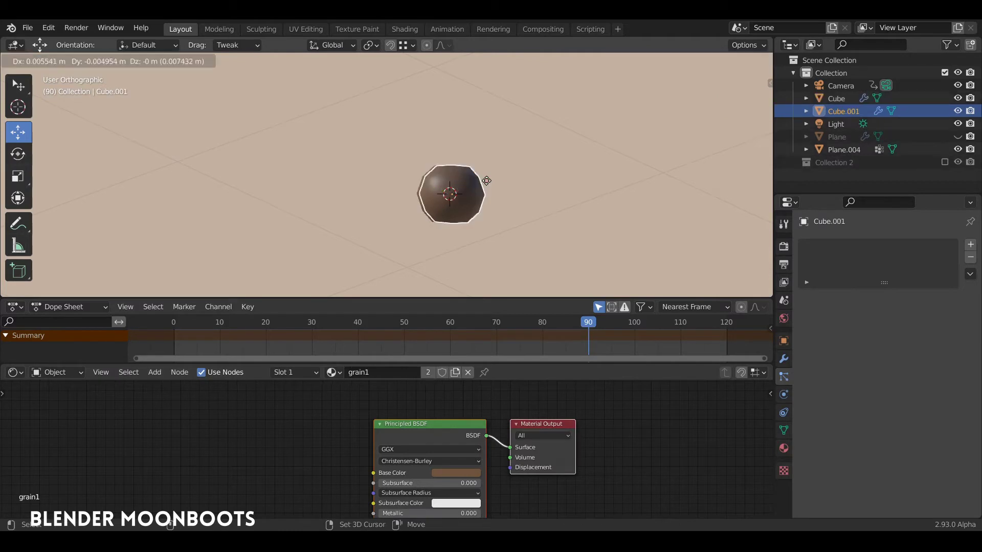
left_click(565, 150)
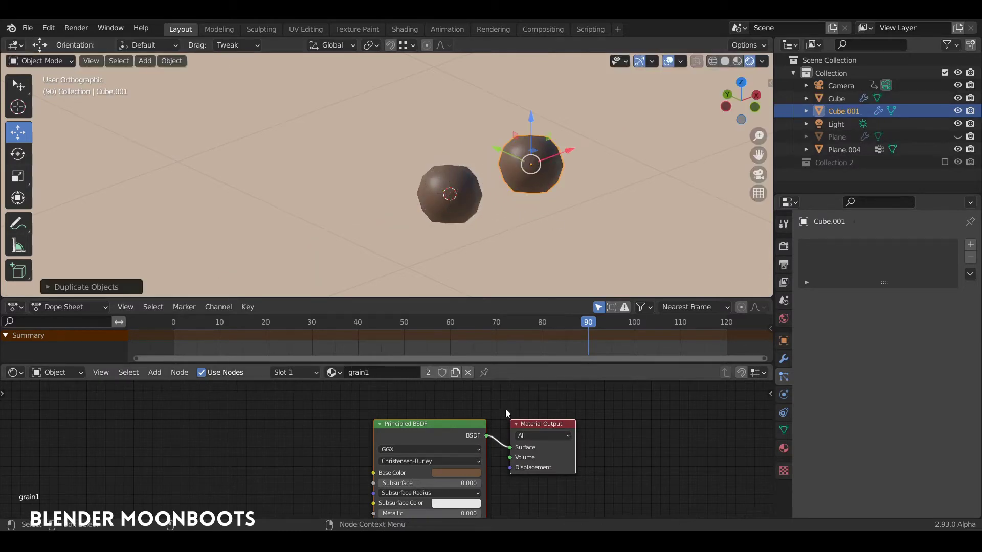
left_click(455, 374)
left_click(379, 372)
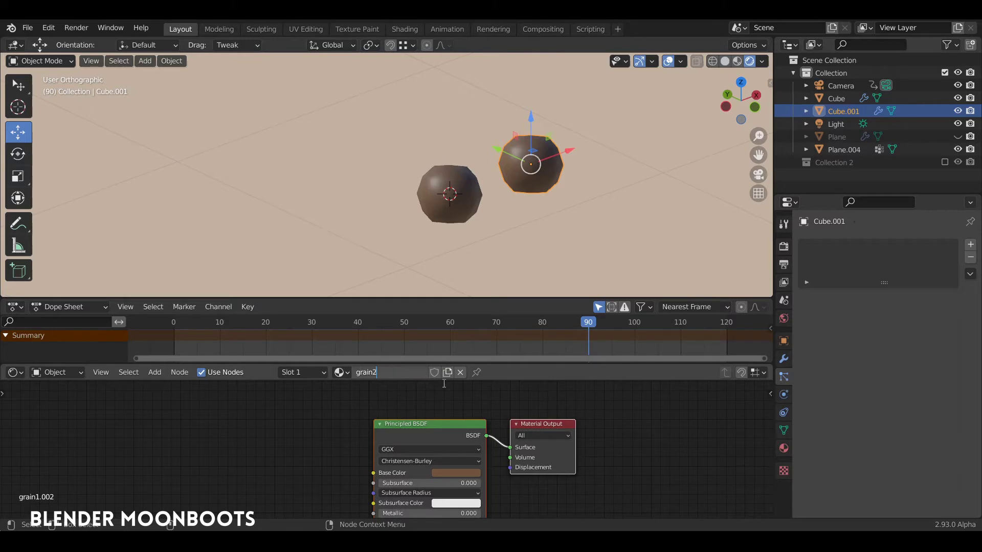
key("Return")
left_click(451, 472)
left_click_drag(510, 375, 513, 354)
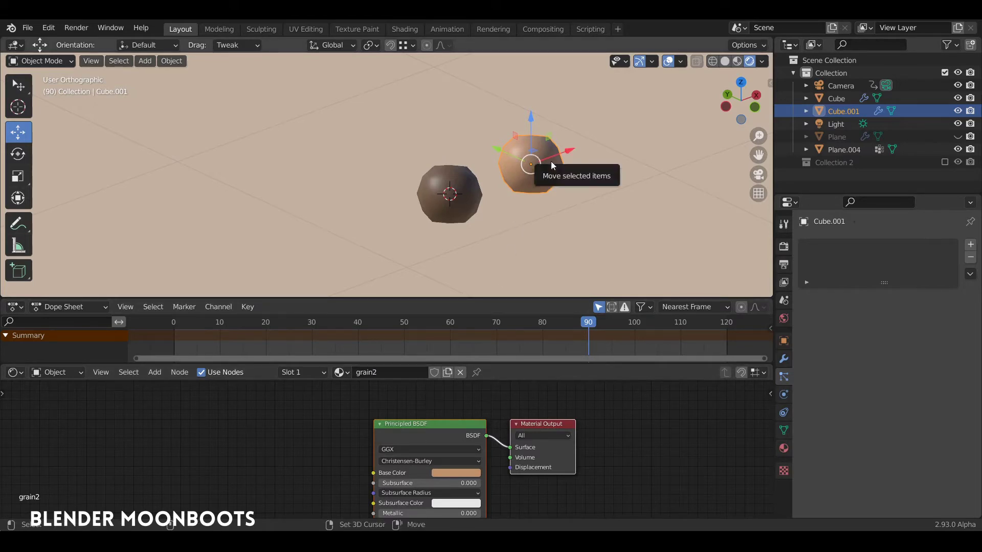
Duplicate the tan grain along the X axis and give the copy its own pale off-white material named grain3
key("shift+d")
key("x")
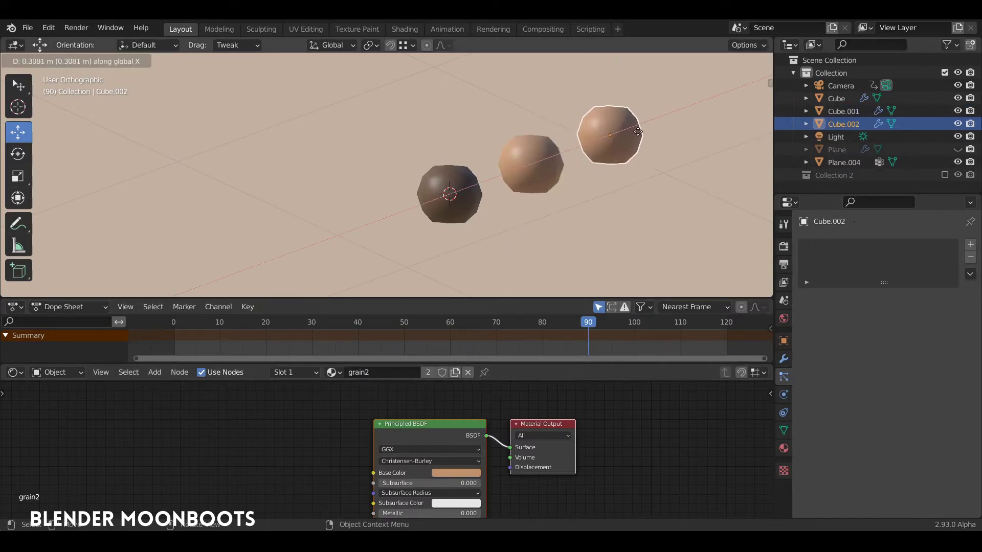
left_click(641, 131)
left_click(455, 373)
left_click(378, 374)
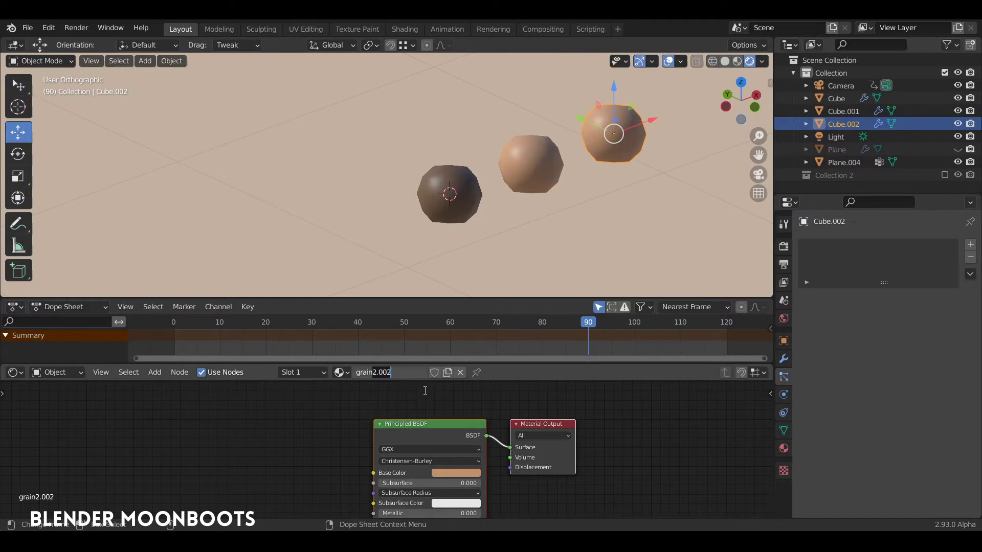
type("grain3")
key("Return")
left_click(444, 473)
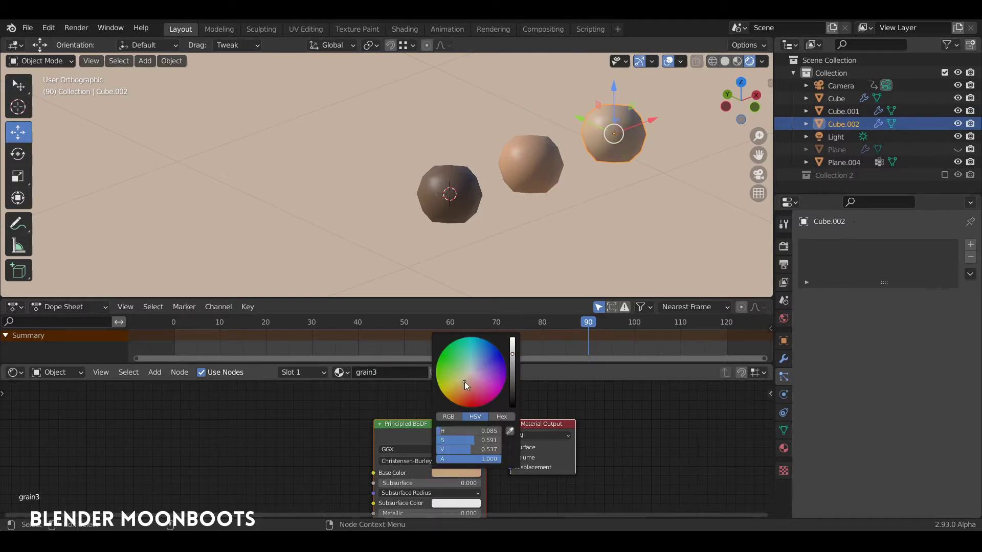
left_click_drag(469, 377, 465, 378)
Move all three grains into a new collection named grains and exclude that collection from the view layer
middle_click_drag(546, 186, 548, 210)
left_click(547, 184, "shift")
left_click(478, 240, "shift")
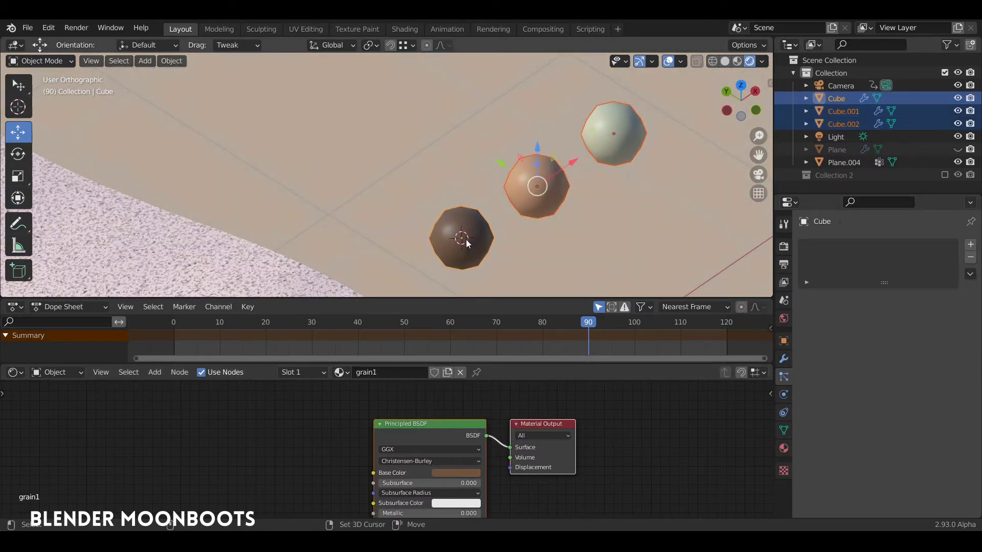
key("m")
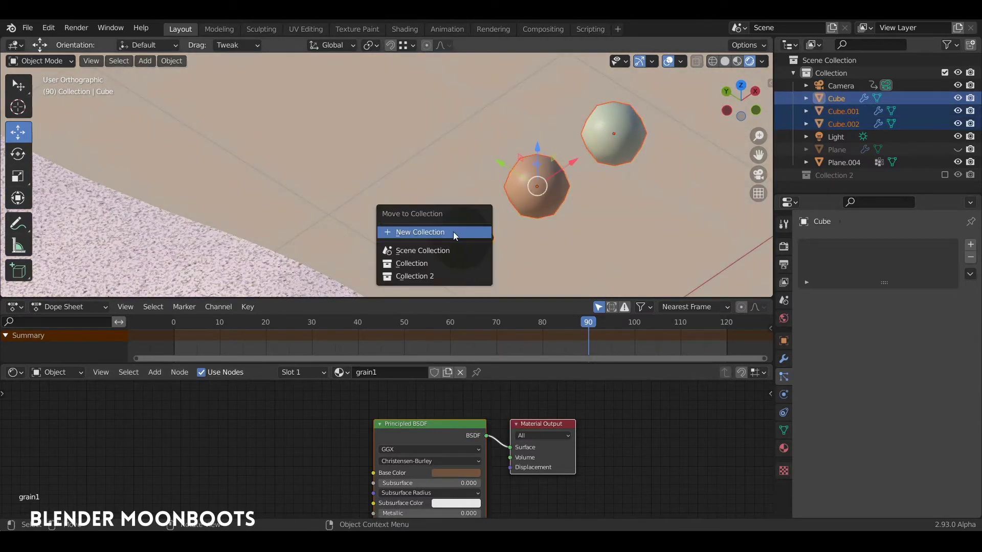
left_click(455, 235)
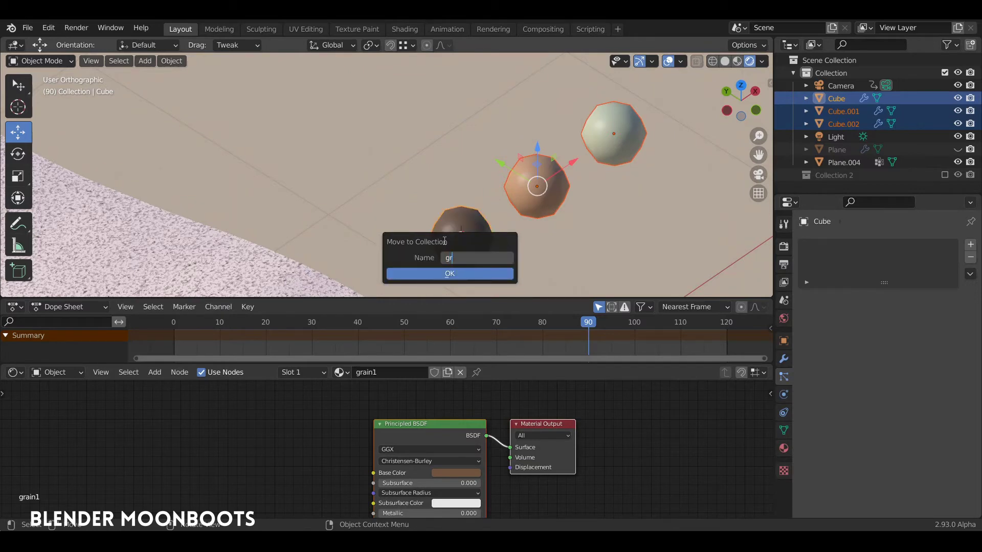
key("Return")
key("Return")
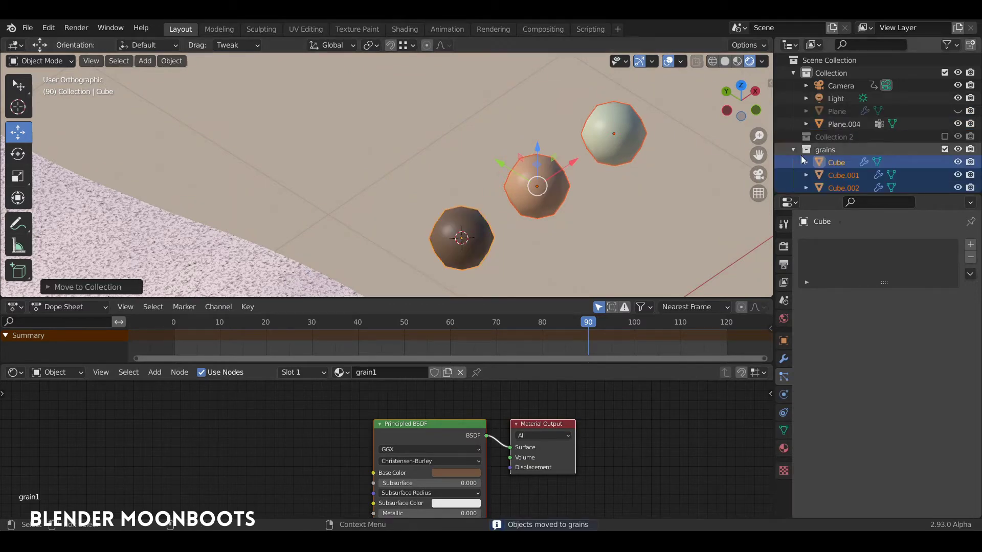
left_click(945, 149)
Bring the sand face back into view and enlarge the 3D viewport by shrinking the node editor below
scroll(517, 264, "down", 6)
middle_click_drag(492, 234, 529, 233, "shift")
middle_click_drag(514, 184, 518, 164, "ctrl")
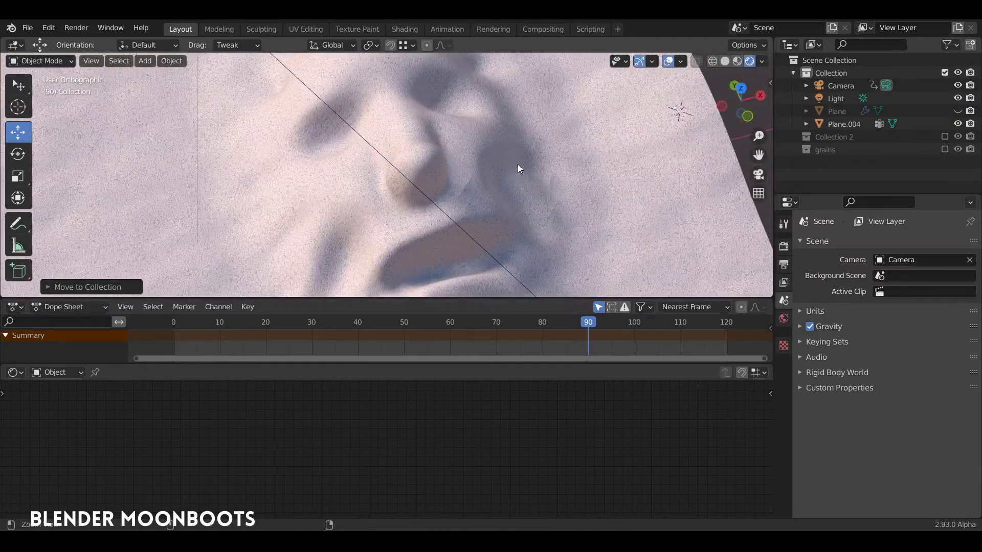
left_click_drag(525, 181, 553, 179, "alt")
left_click_drag(498, 364, 499, 414)
left_click_drag(499, 298, 498, 349)
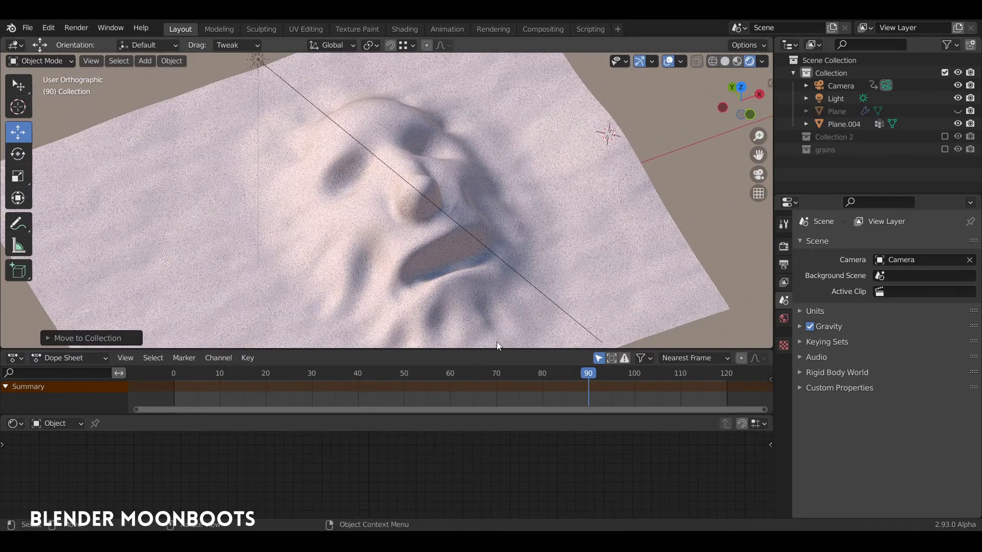
Put the sand plane into Weight Paint mode and paint full weight over the tip of the nose
left_click(600, 100)
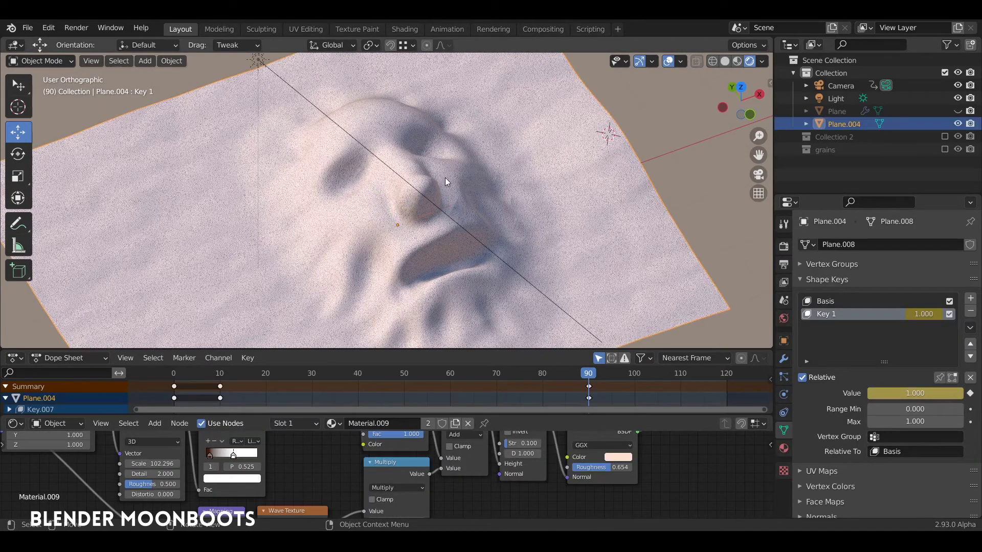
key("ctrl+Tab")
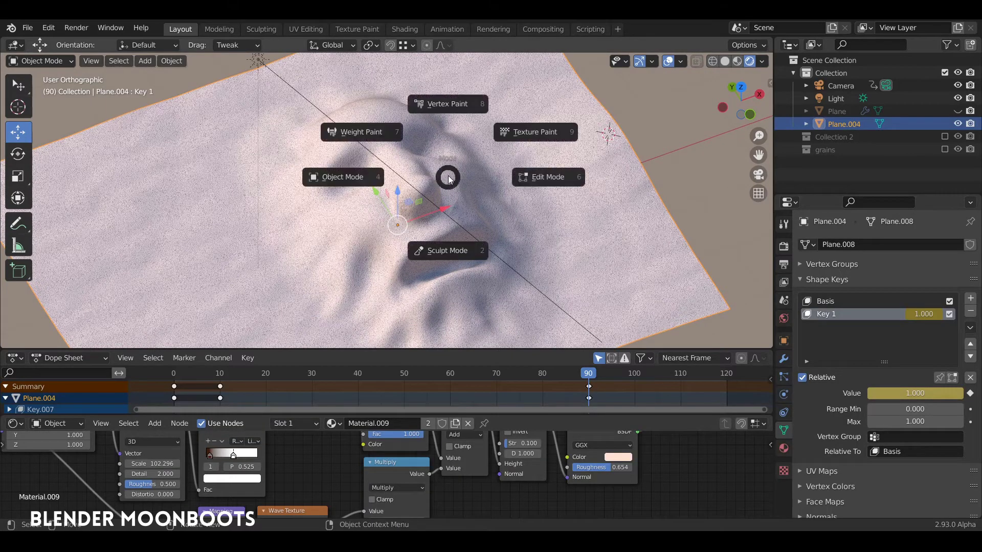
left_click(368, 131)
middle_click_drag(429, 187, 434, 222)
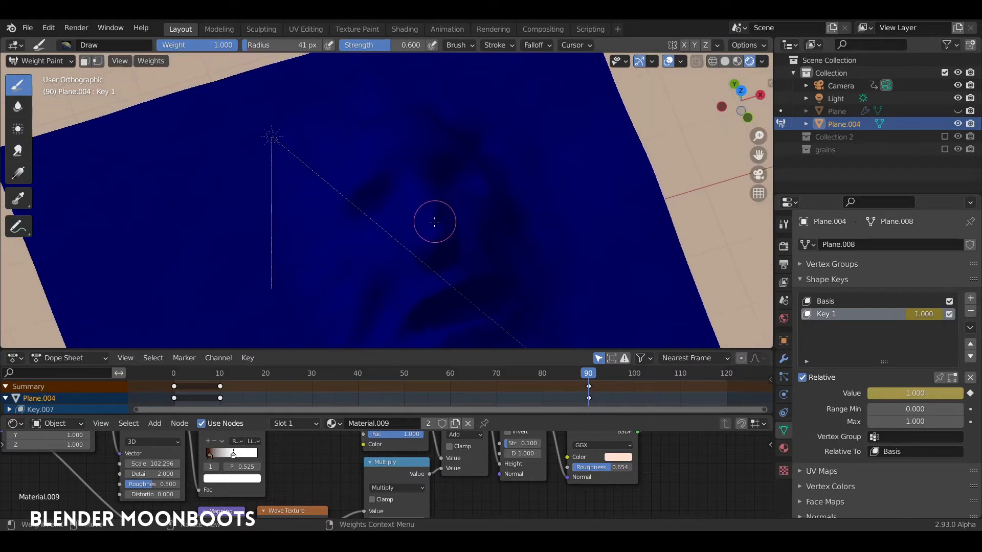
left_click_drag(433, 226, 439, 229)
mouse_move(438, 229)
middle_mouse_down()
mouse_move(461, 218)
mouse_move(449, 231)
middle_mouse_up()
left_click_drag(432, 247, 427, 253)
left_click_drag(460, 242, 465, 244)
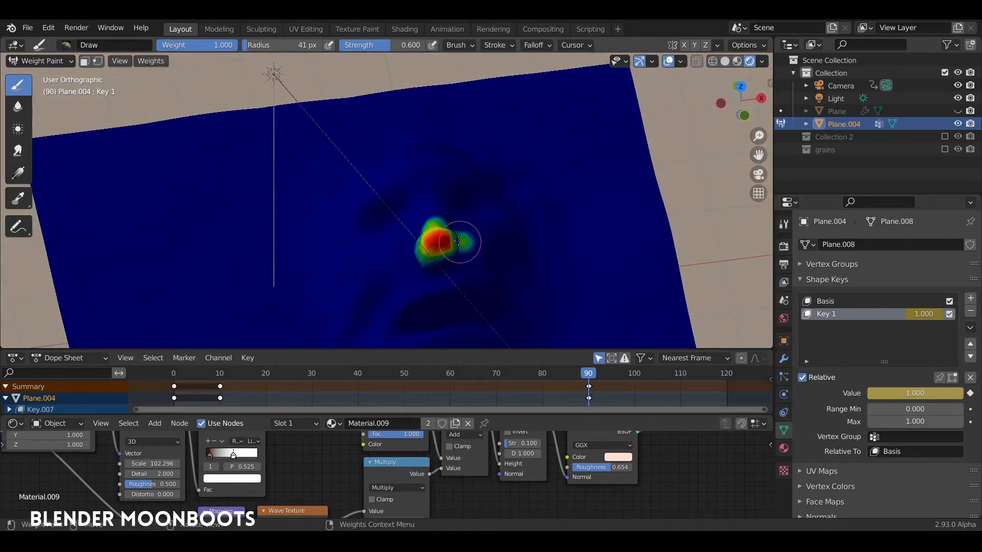
Undo the last weight stroke beside the nose and touch up the weight on the nose's edge
middle_click_drag(484, 247, 471, 238)
key("ctrl+z")
left_click(440, 237)
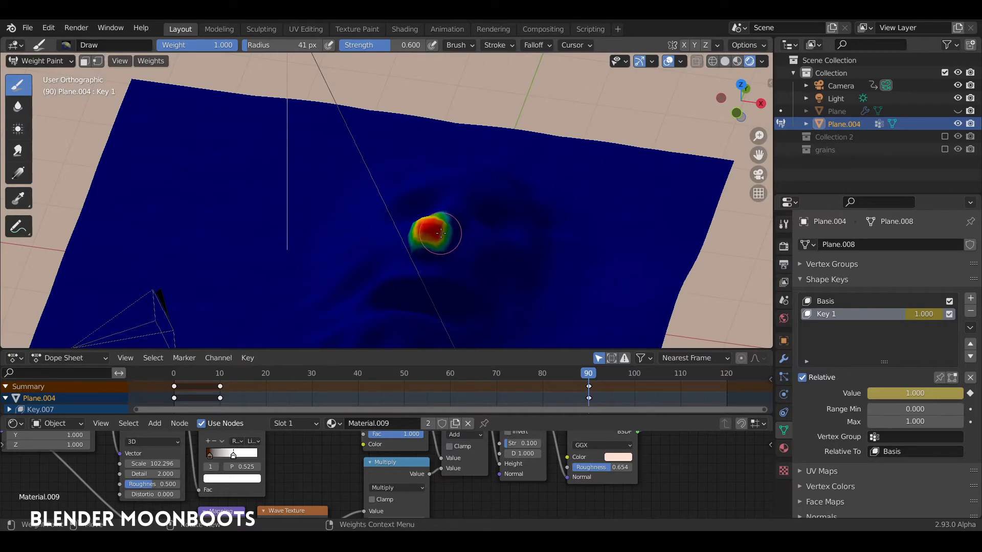
left_click_drag(446, 237, 446, 231)
Paint a band of full weight along the face's upper lip
middle_click_drag(445, 245, 490, 252)
left_click_drag(394, 291, 477, 295)
middle_click_drag(477, 295, 494, 313)
mouse_move(480, 293)
left_mouse_down()
mouse_move(398, 307)
mouse_move(455, 292)
left_mouse_up()
Set the Draw brush's blend mode to Subtract and trim the painted weight along the lower edge of the lip
mouse_move(506, 249)
middle_mouse_down()
mouse_move(513, 220)
mouse_move(555, 233)
mouse_move(531, 168)
middle_mouse_up()
key("n")
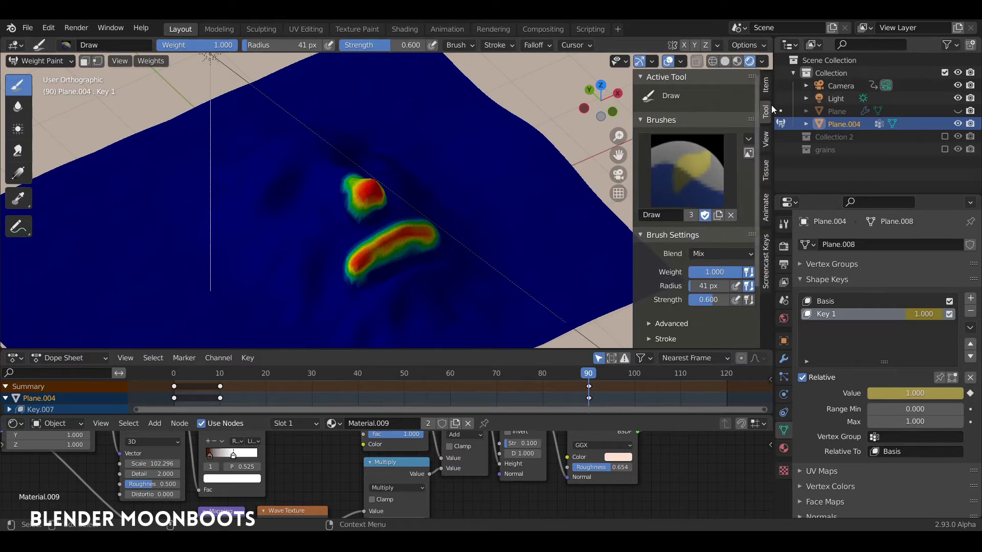
left_click(706, 253)
left_click(781, 344)
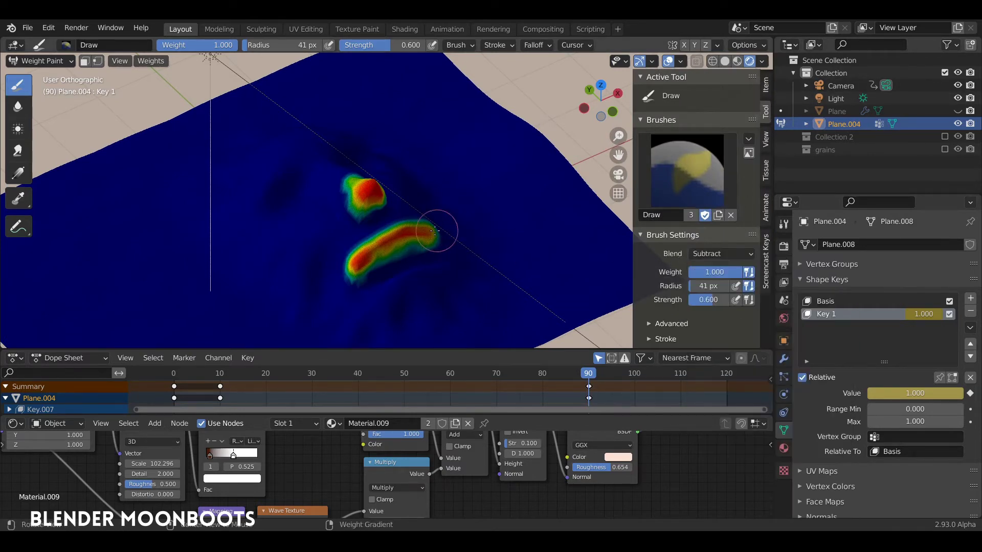
middle_click_drag(431, 219, 393, 258)
left_click_drag(385, 254, 445, 261)
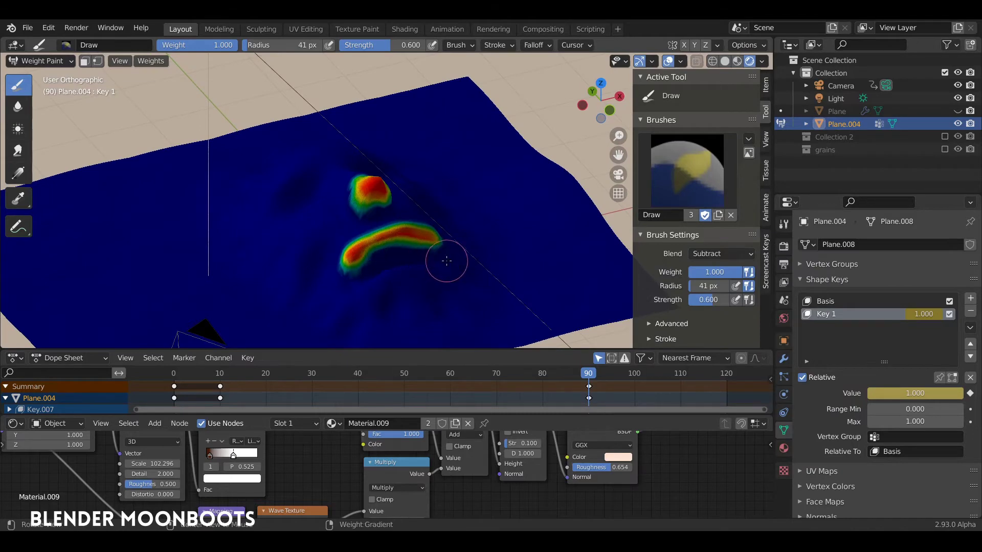
mouse_move(445, 261)
middle_mouse_down()
mouse_move(423, 308)
mouse_move(473, 246)
middle_mouse_up()
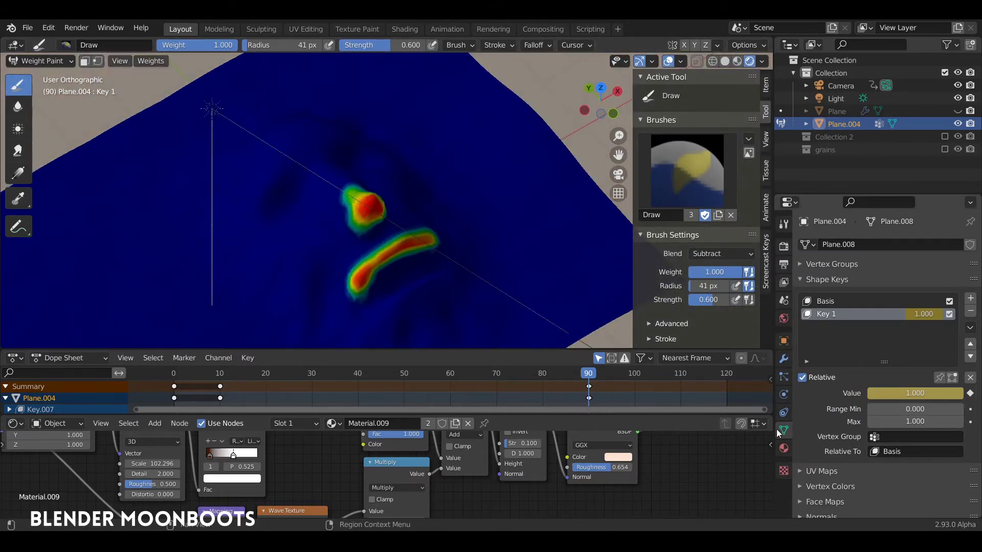
Show the plane's vertex groups and return the plane to Object Mode
left_click(808, 263)
mouse_move(384, 280)
middle_mouse_down()
mouse_move(356, 258)
mouse_move(375, 285)
middle_mouse_up()
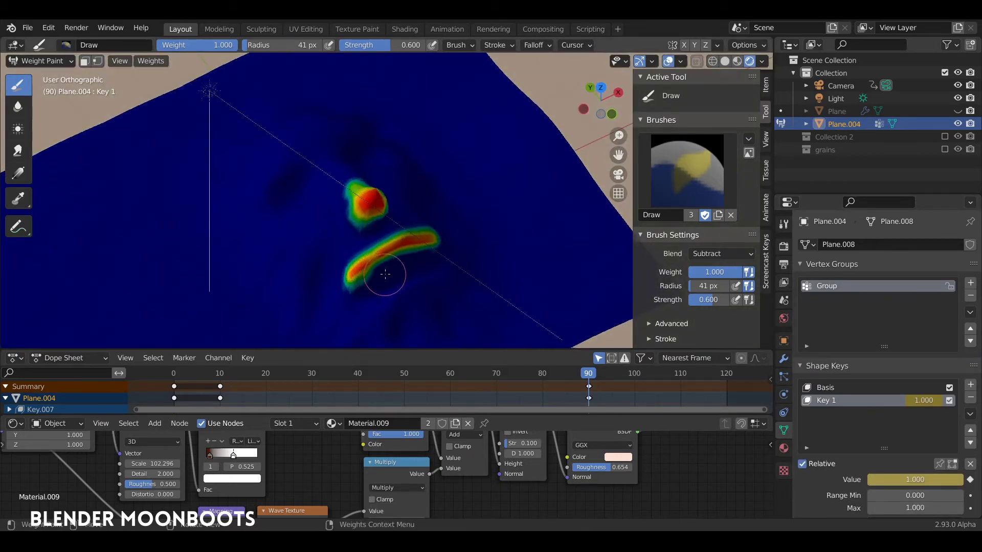
middle_click_drag(438, 256, 515, 226)
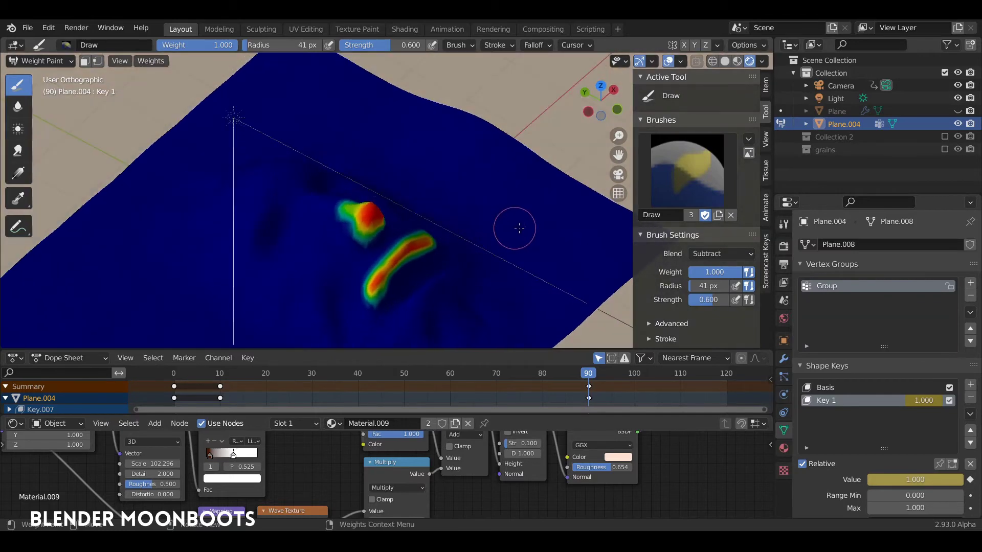
key("ctrl+Tab")
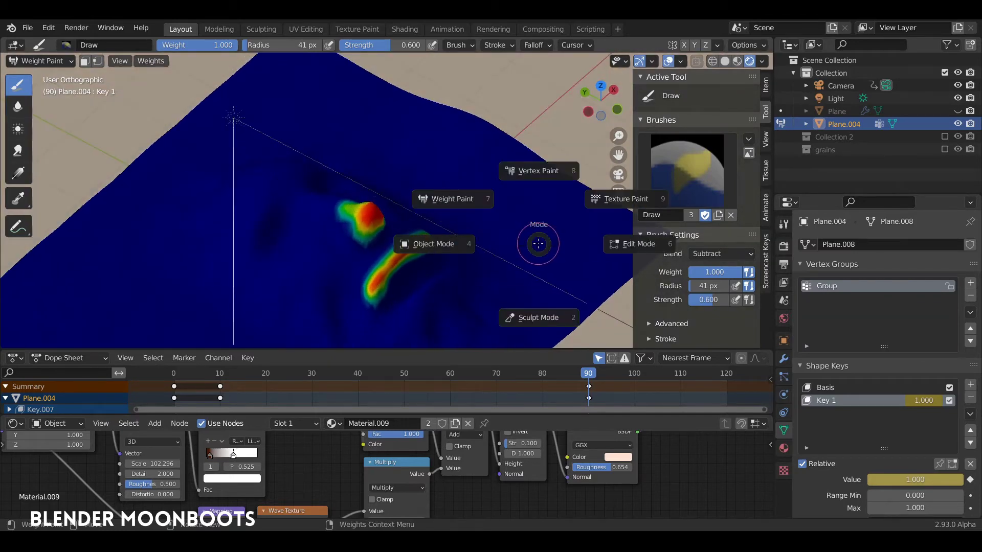
left_click(436, 244)
middle_click_drag(434, 241, 480, 190)
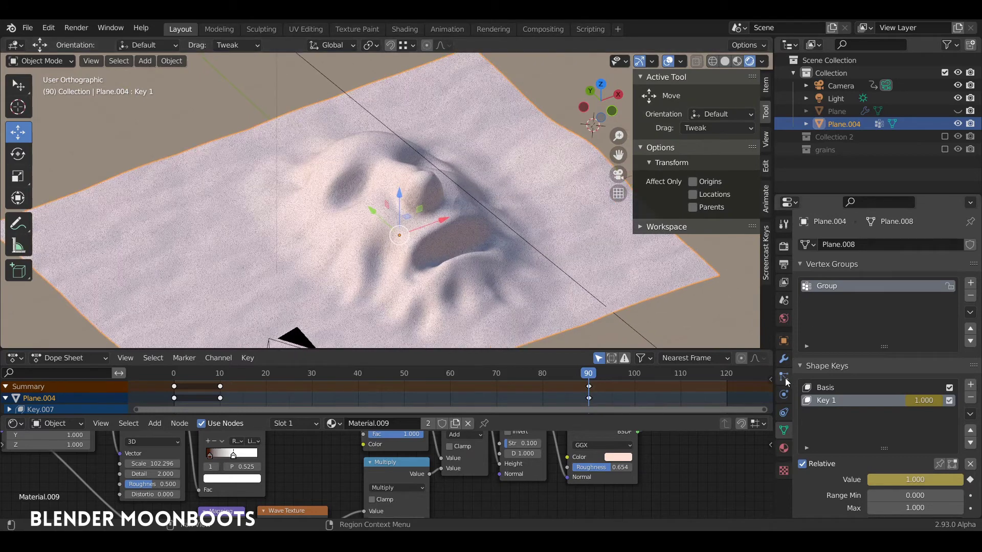
Add an emitter particle system to the sand plane and display the viewport in solid shading
left_click(784, 378)
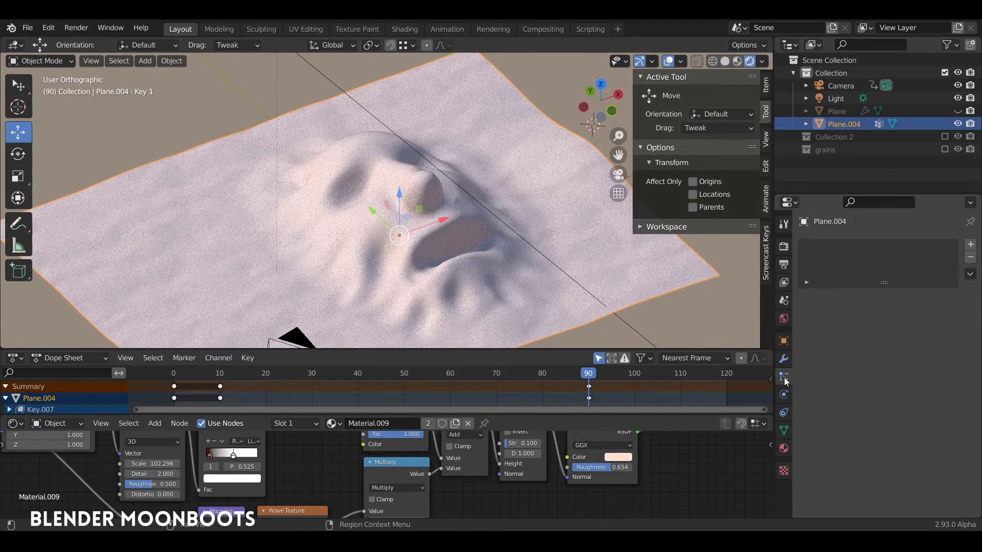
left_click(970, 246)
middle_click_drag(554, 254, 542, 267)
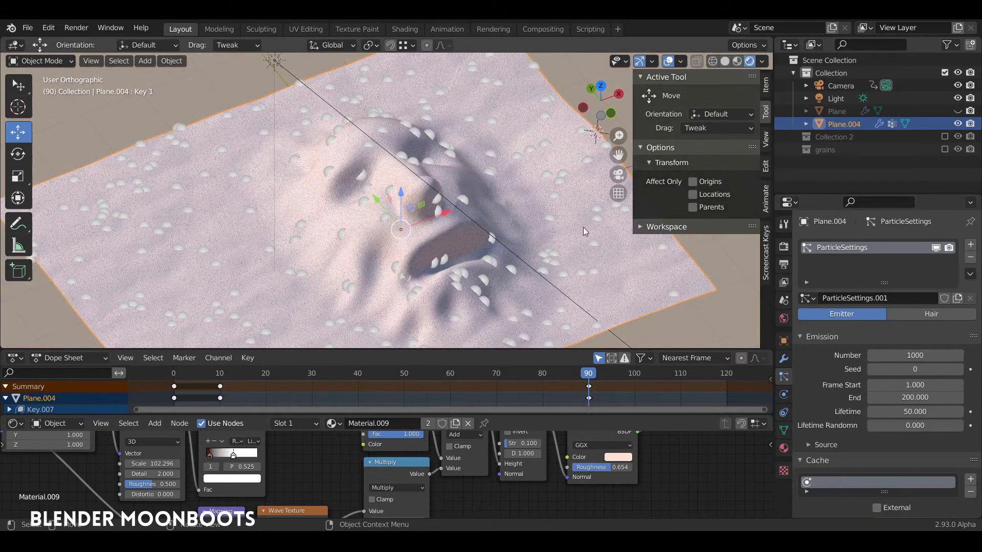
key("n")
middle_click_drag(584, 218, 593, 196, "ctrl")
middle_click_drag(596, 209, 605, 198, "shift")
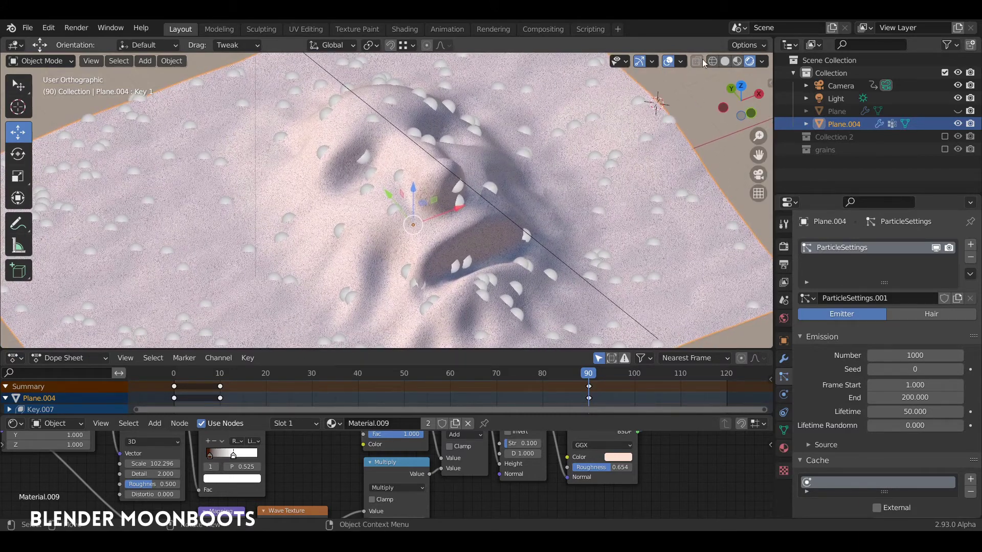
left_click(724, 61)
mouse_move(511, 202)
left_mouse_down("ctrl+alt")
mouse_move(517, 178)
mouse_move(532, 194)
left_mouse_up("ctrl+alt")
left_click_drag(607, 248, 609, 232, "alt+shift")
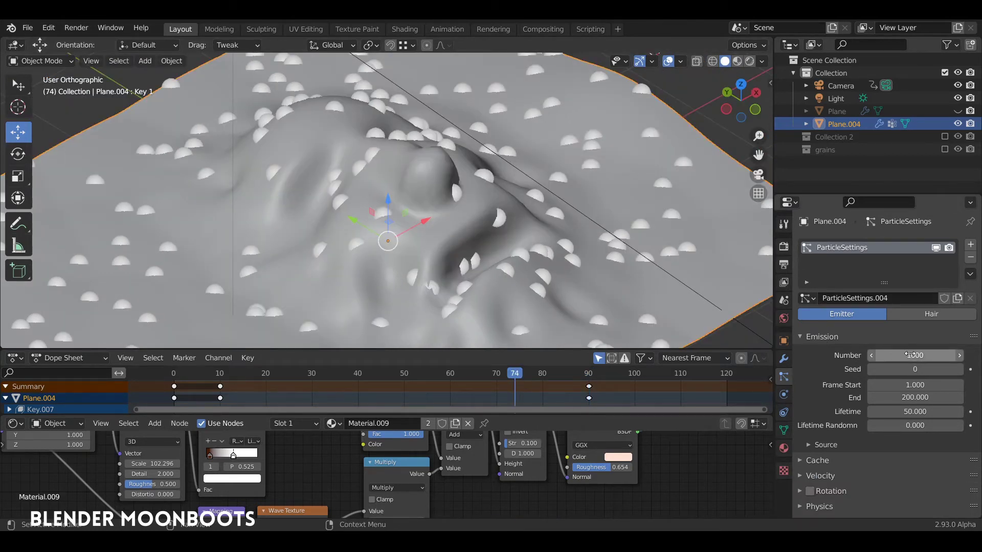
Set the particle system's emission Number to 100000
left_click_drag(912, 354, 958, 346)
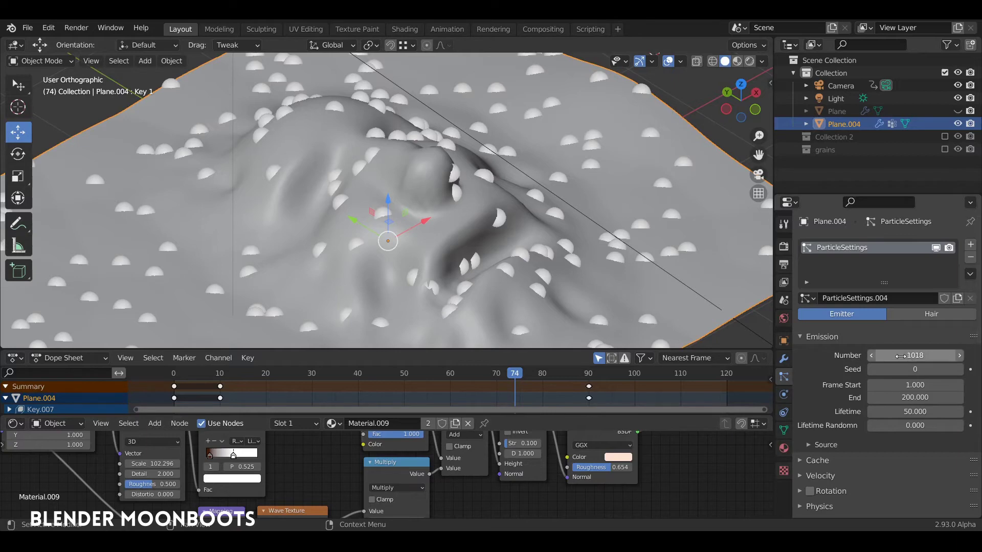
left_click(916, 351)
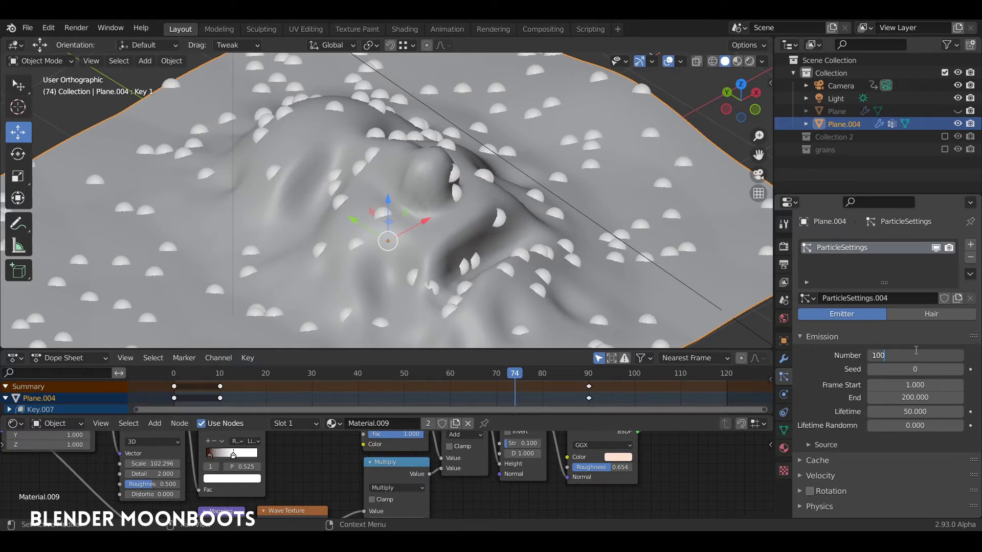
type("100000")
key("Return")
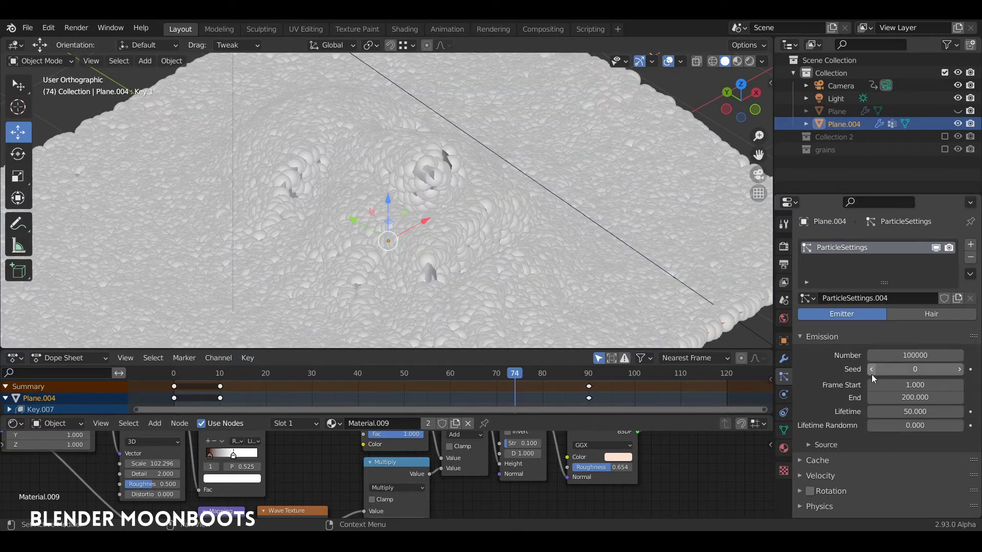
Set the particle emission to start at frame 40 and end at frame 90, with a lifetime randomness of 0.5
left_click_drag(509, 373, 359, 384)
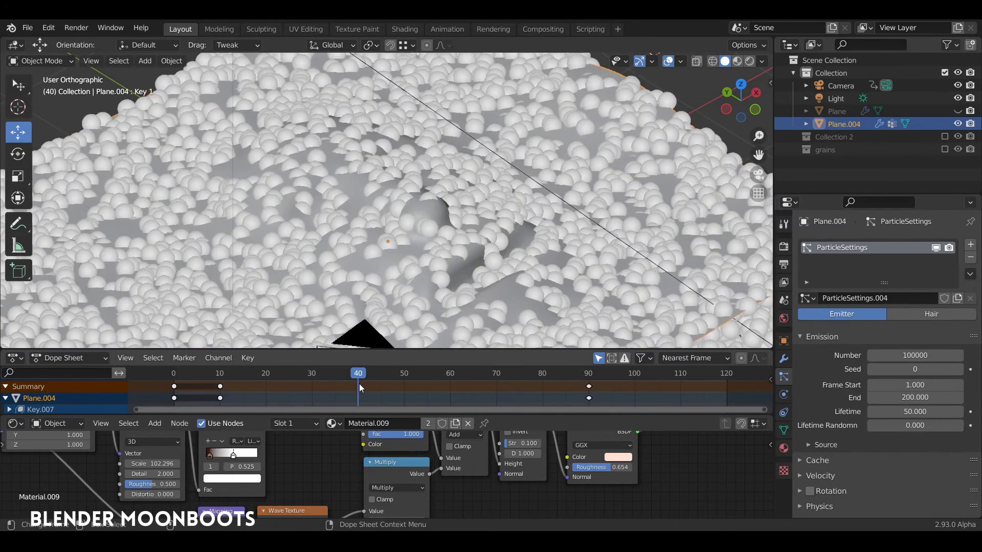
left_click(908, 385)
type("40")
key("Return")
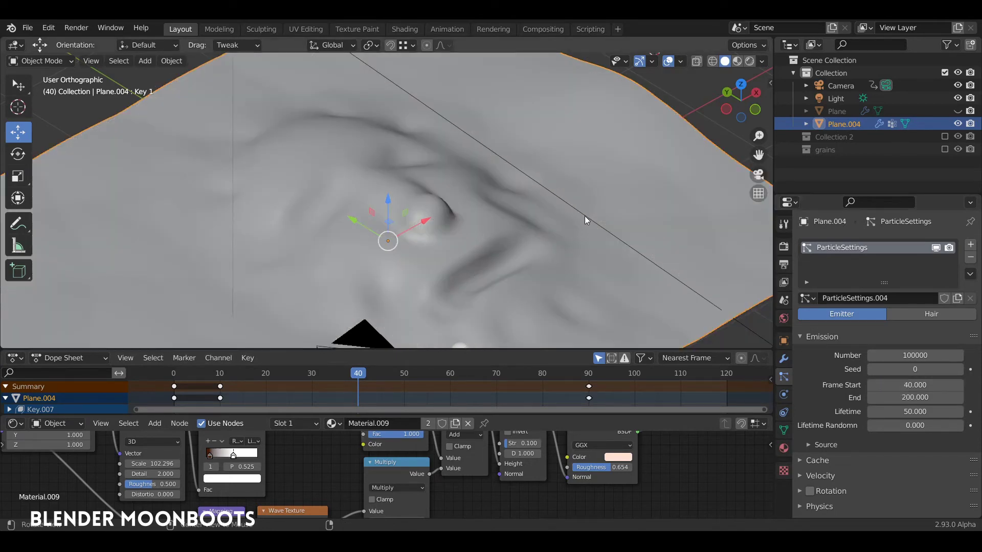
scroll(563, 216, "up", 3)
left_click(933, 393)
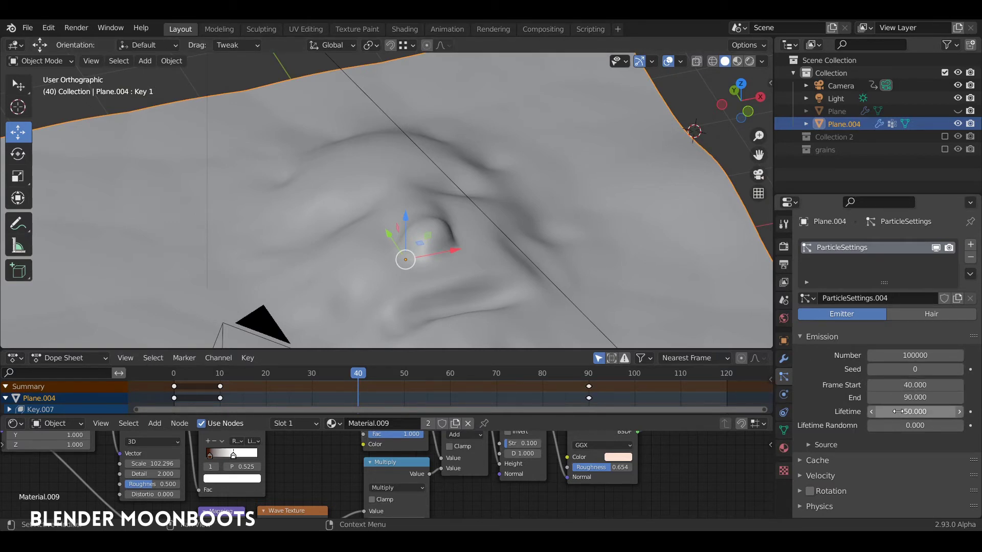
left_click(871, 425)
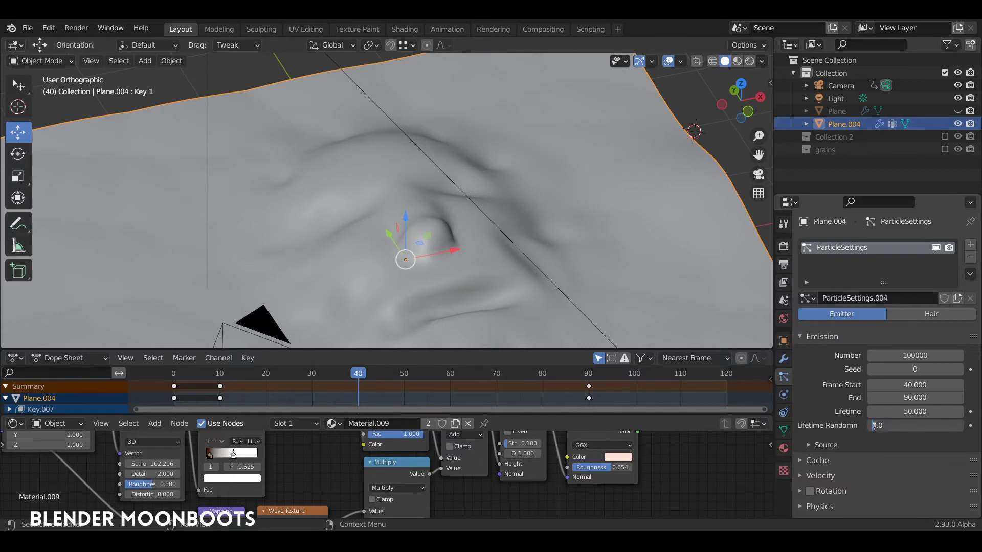
key("Return")
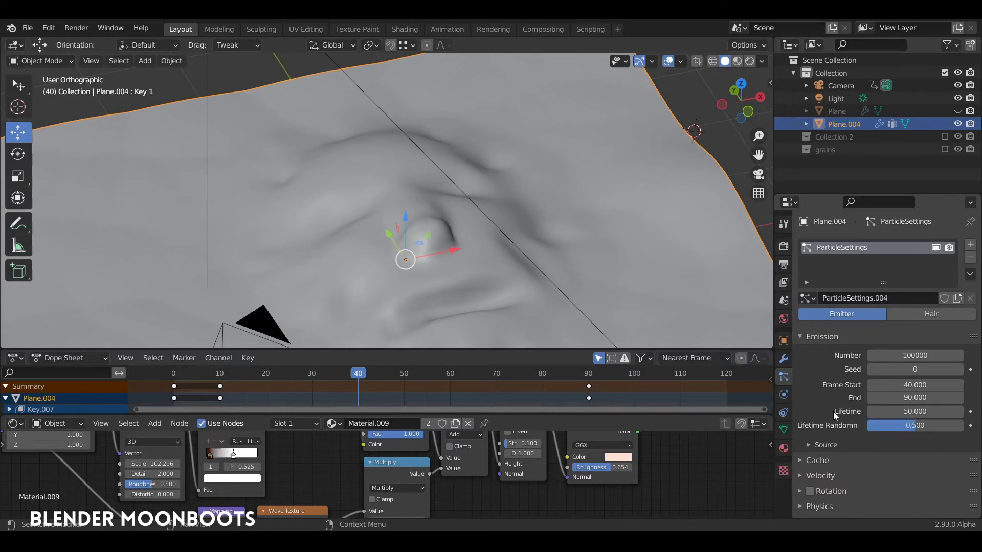
Set the particles' normal velocity to 0.3 m/s
middle_click_drag(518, 265, 557, 252)
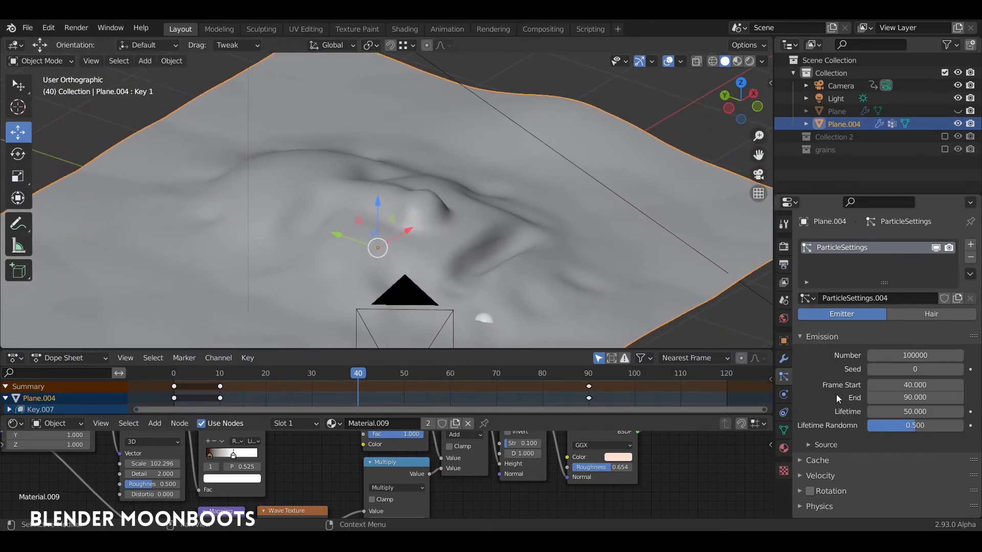
scroll(836, 394, "down", 5)
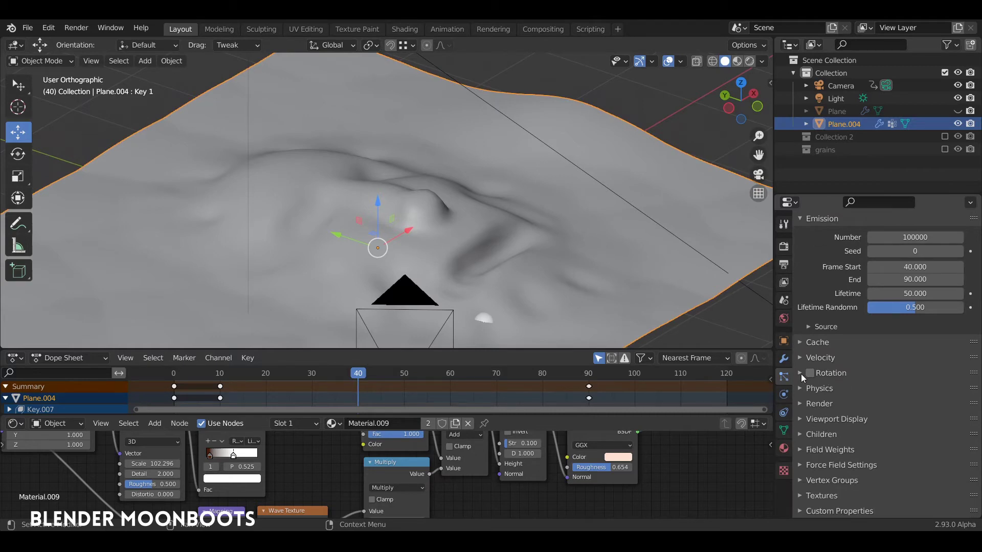
left_click(801, 373)
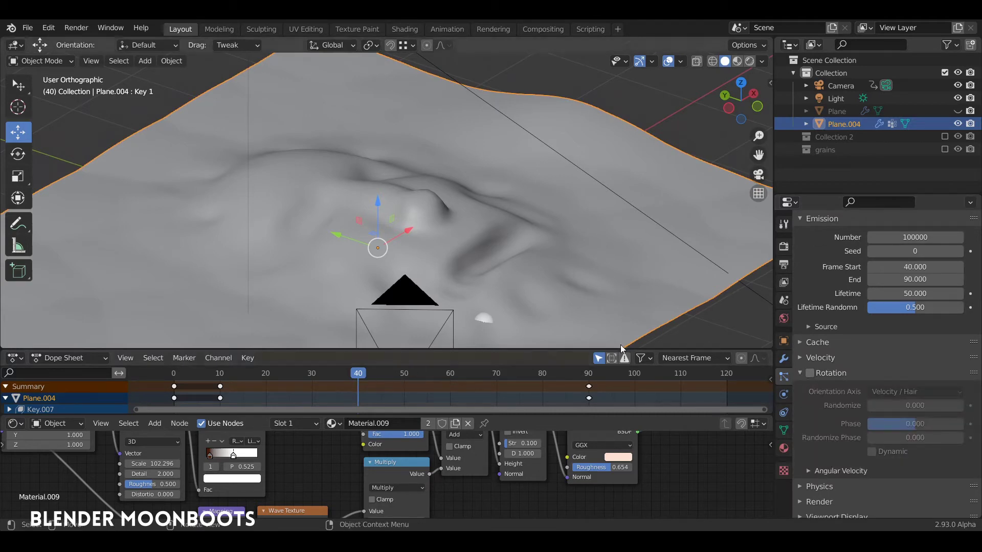
left_click(799, 373)
left_click(801, 358)
left_click_drag(369, 373, 352, 382)
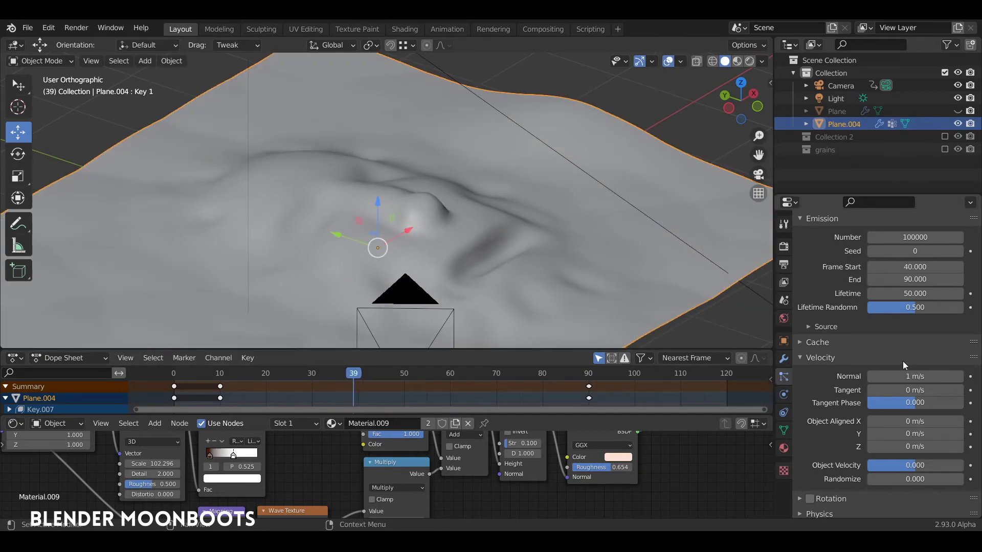
left_click(911, 376)
left_click_drag(919, 376, 864, 371)
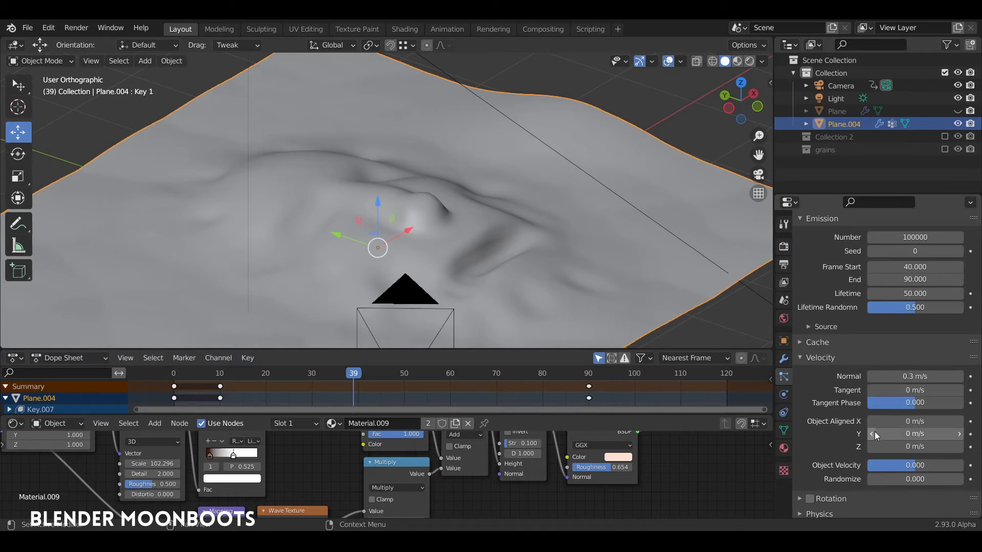
Go to frame 51 and set the object-aligned Y velocity to -0.3 m/s and the tangent phase to 0.3
mouse_move(514, 287)
middle_mouse_down()
mouse_move(331, 287)
mouse_move(516, 219)
mouse_move(502, 194)
middle_mouse_up()
scroll(517, 167, "up", 2)
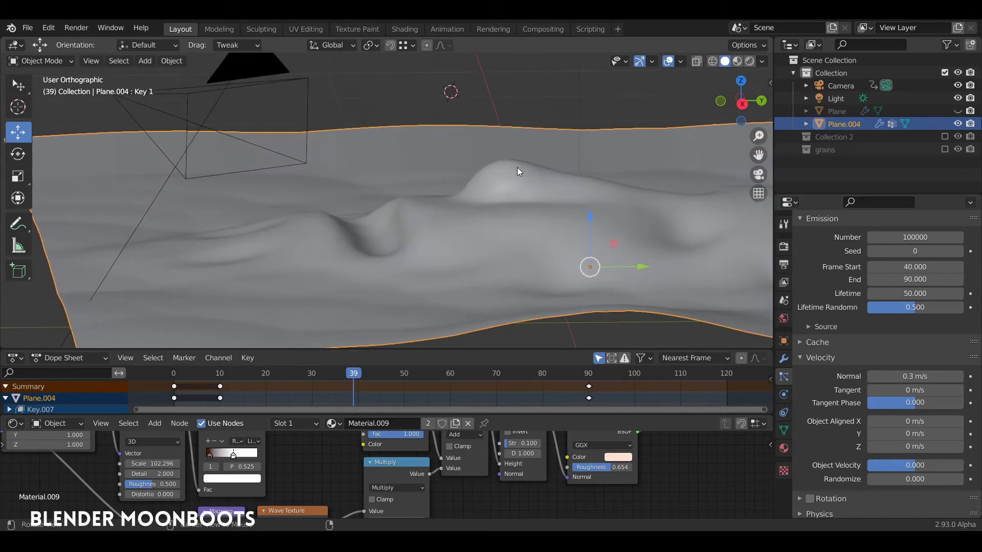
left_click_drag(364, 373, 408, 374)
middle_click_drag(646, 97, 556, 150)
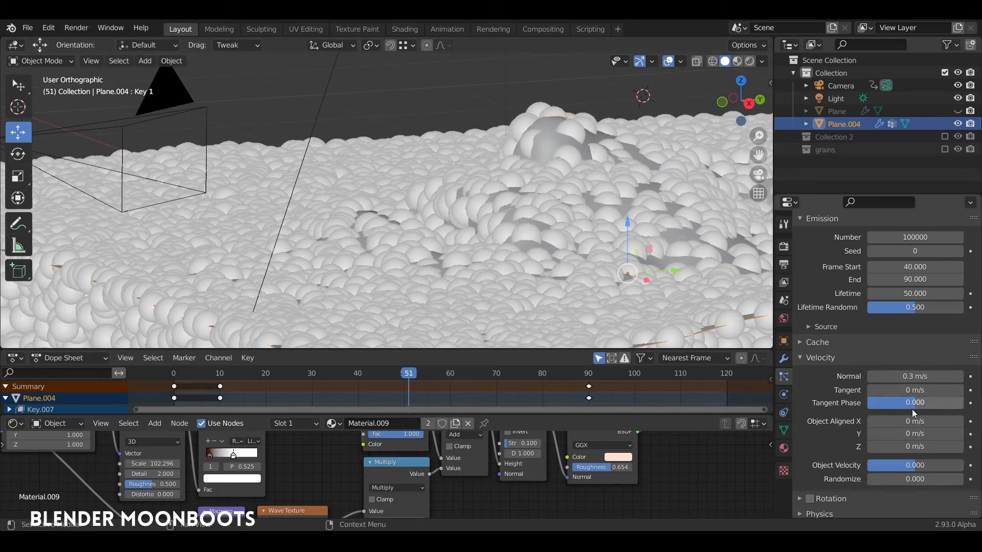
left_click(912, 434)
left_click_drag(902, 404, 913, 404)
middle_click_drag(581, 264, 575, 258)
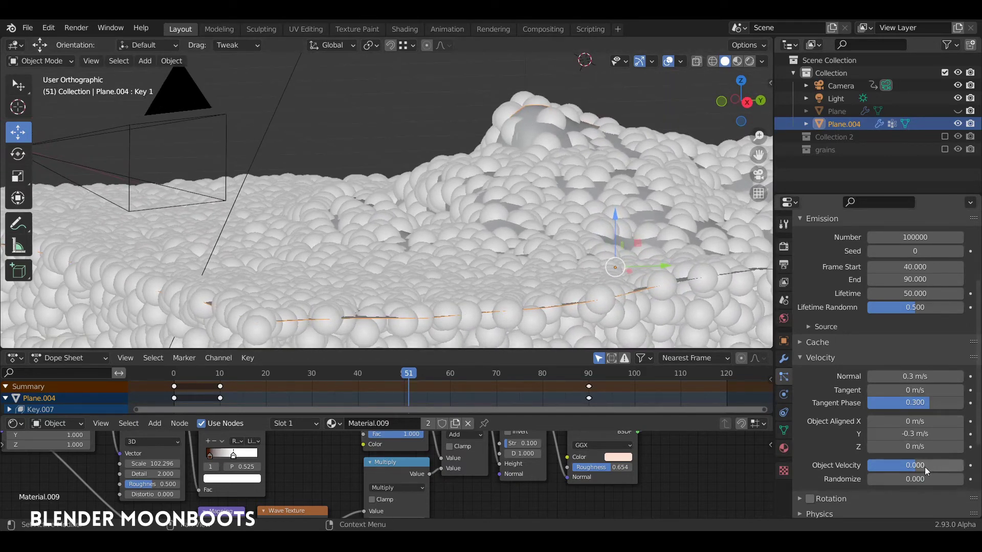
Set the velocity's Randomize value to about 0.738
left_click_drag(871, 478, 907, 483)
key("ctrl+z")
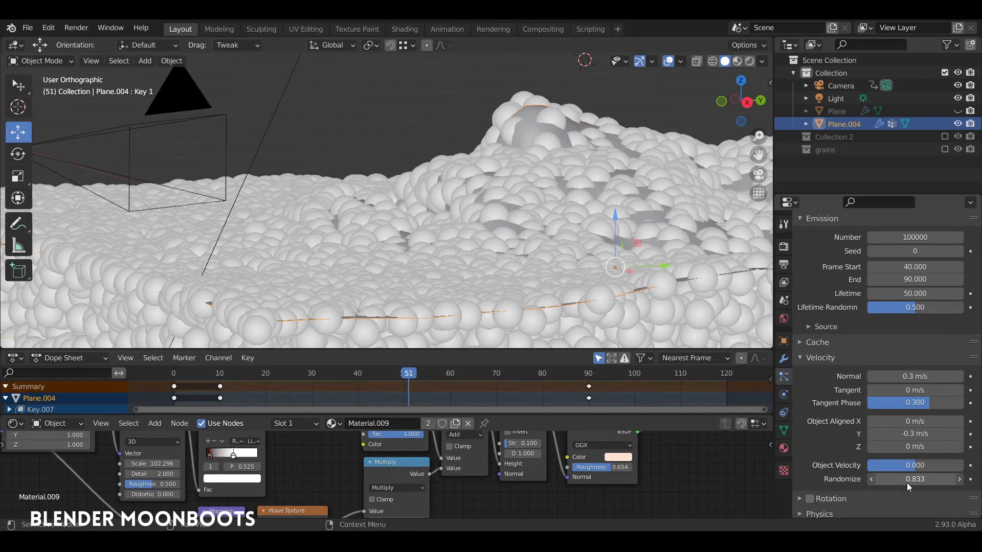
left_click_drag(905, 483, 902, 483)
Render the particles as a collection, using grains as the instance collection
left_click_drag(575, 251, 568, 189, "alt")
scroll(589, 222, "down", 3)
left_click_drag(608, 254, 575, 263, "alt")
scroll(857, 402, "down", 6)
left_click(800, 403)
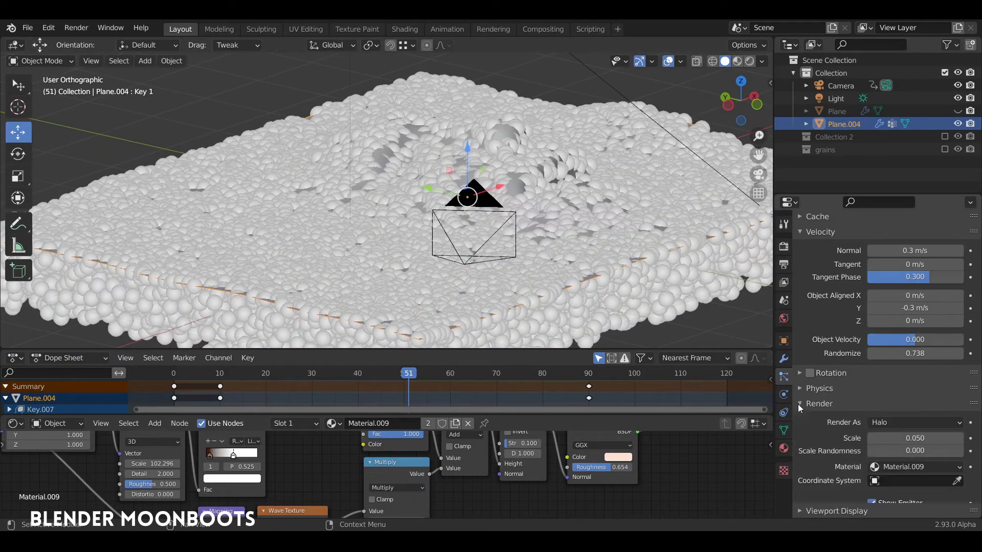
scroll(863, 403, "down", 4)
left_click(893, 339)
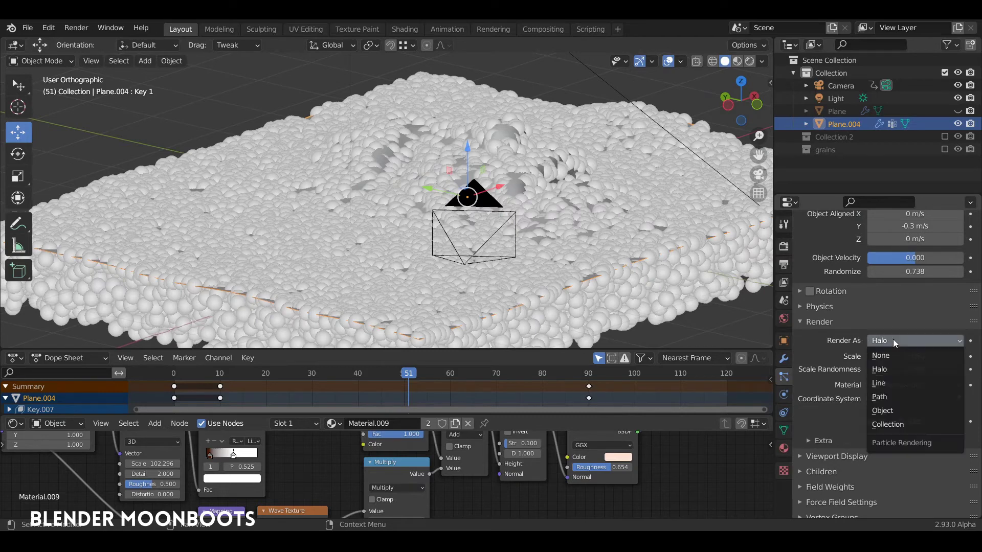
left_click(885, 426)
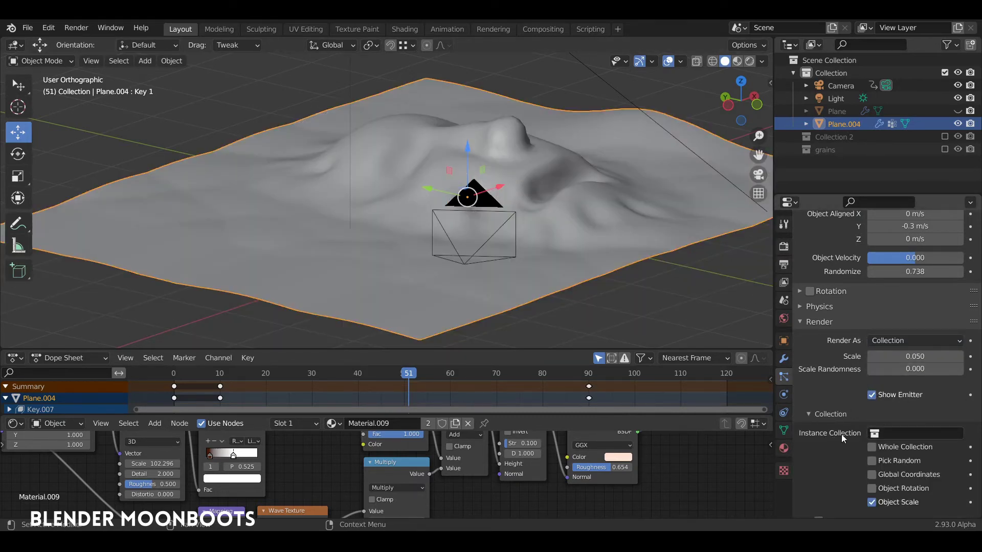
left_click(900, 433)
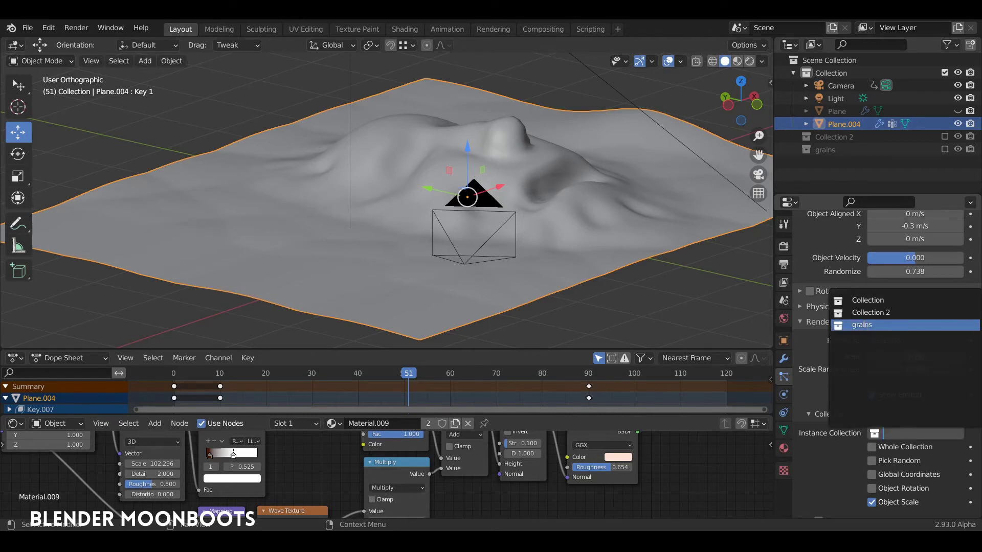
left_click(863, 325)
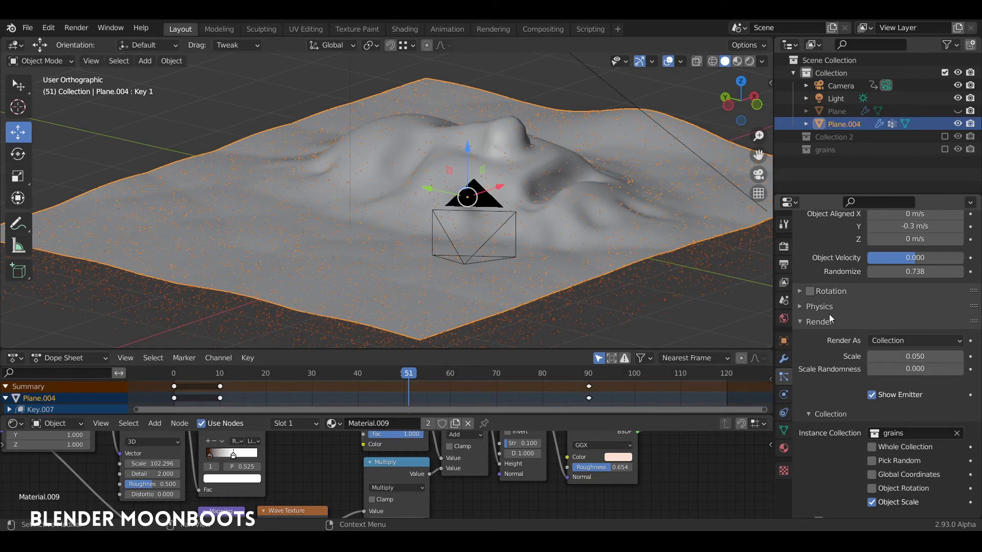
Set the rendered grains' scale to 0.03 and their scale randomness to 1
scroll(591, 163, "up", 8)
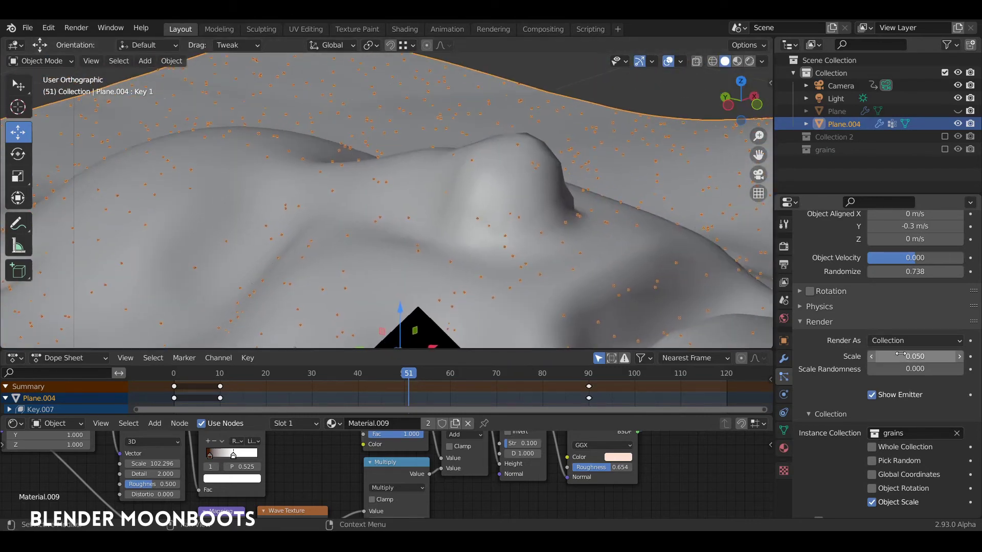
left_click(900, 356)
type("0.03")
key("Return")
middle_click_drag(496, 182, 525, 206)
scroll(524, 206, "up", 5)
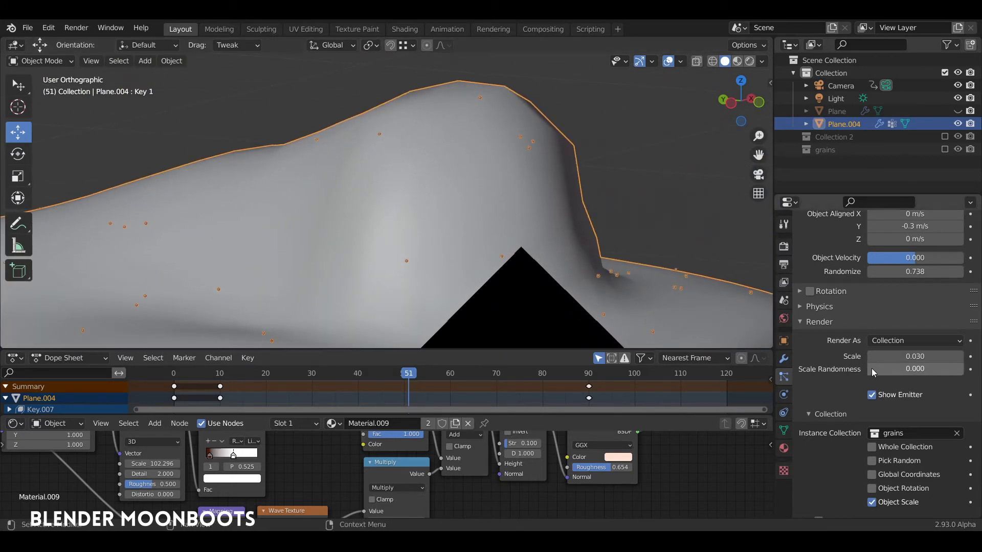
left_click_drag(871, 368, 882, 371)
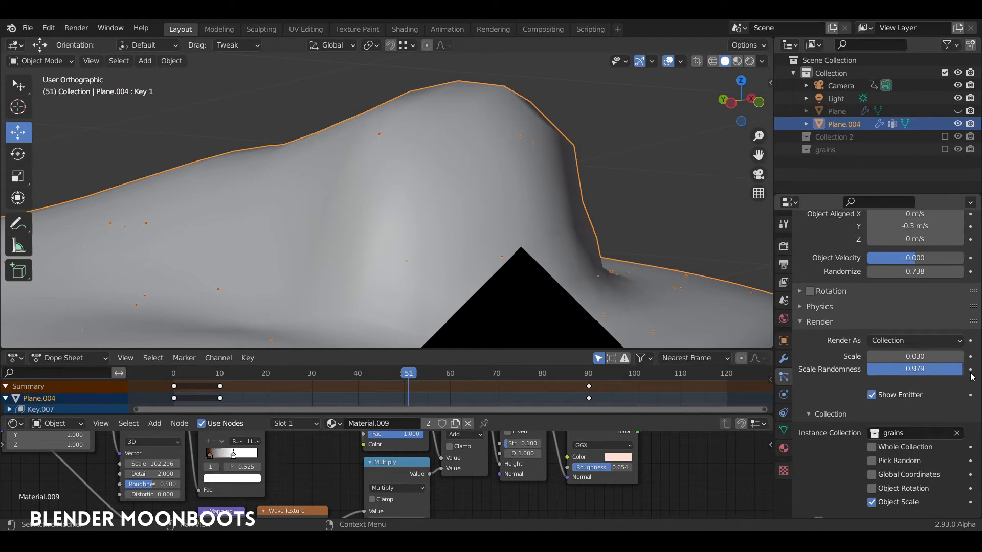
middle_click_drag(670, 246, 621, 271)
scroll(630, 287, "down", 2)
Assign the vertex group named Group to the particle density
scroll(838, 351, "down", 5)
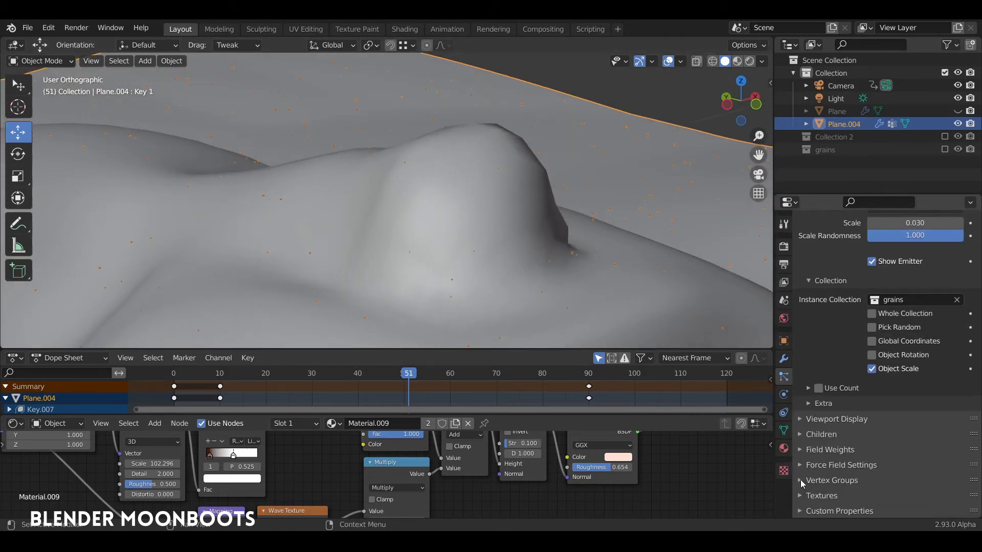
left_click(801, 483)
scroll(836, 472, "down", 5)
left_click(886, 379)
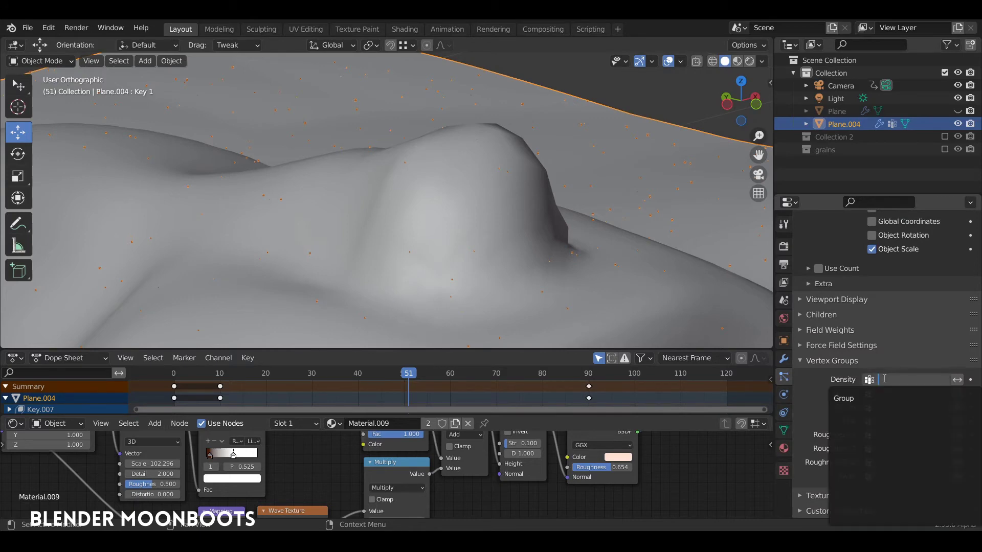
left_click(851, 398)
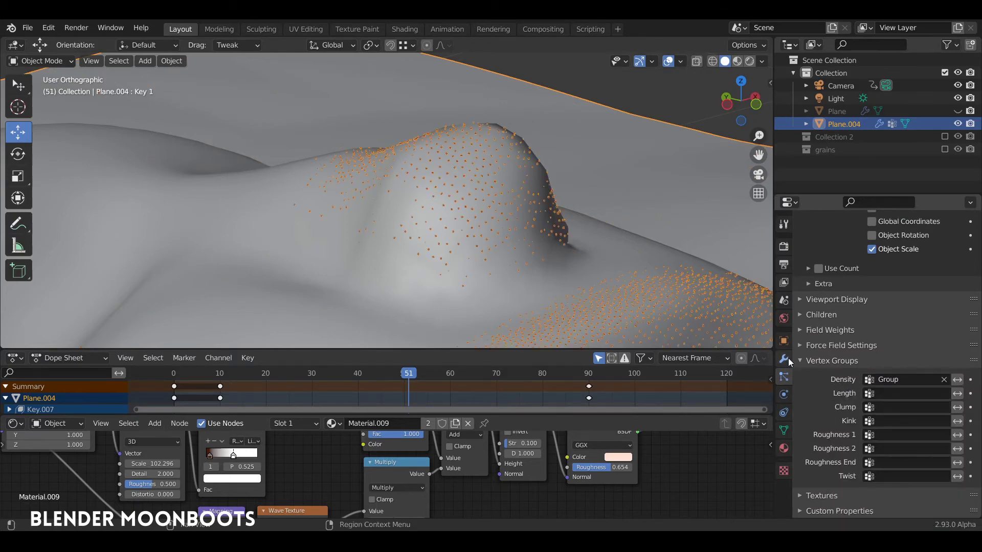
Switch the viewport to rendered shading and play the animation from near its start to inspect the grains on the face
middle_click_drag(605, 271, 547, 250)
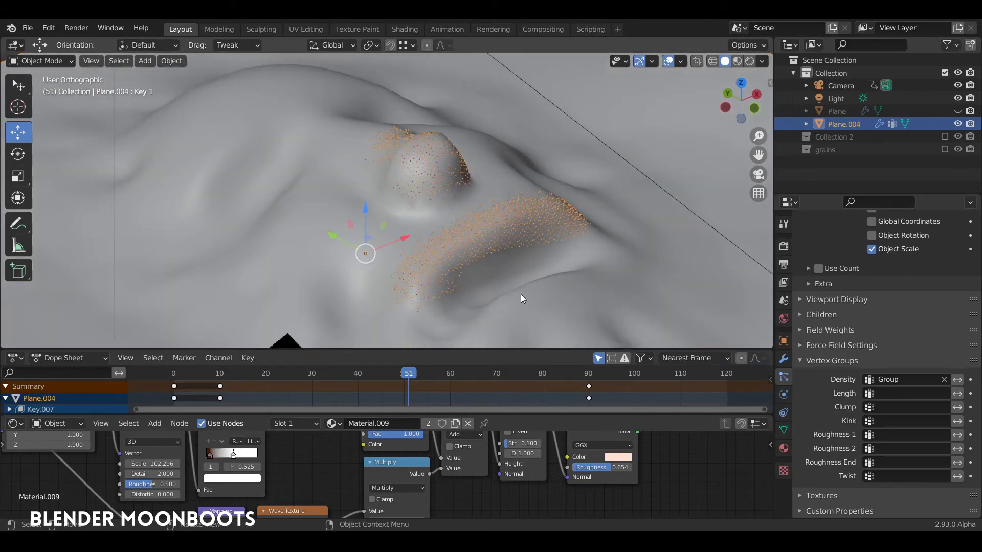
left_click_drag(405, 371, 187, 365)
key("space")
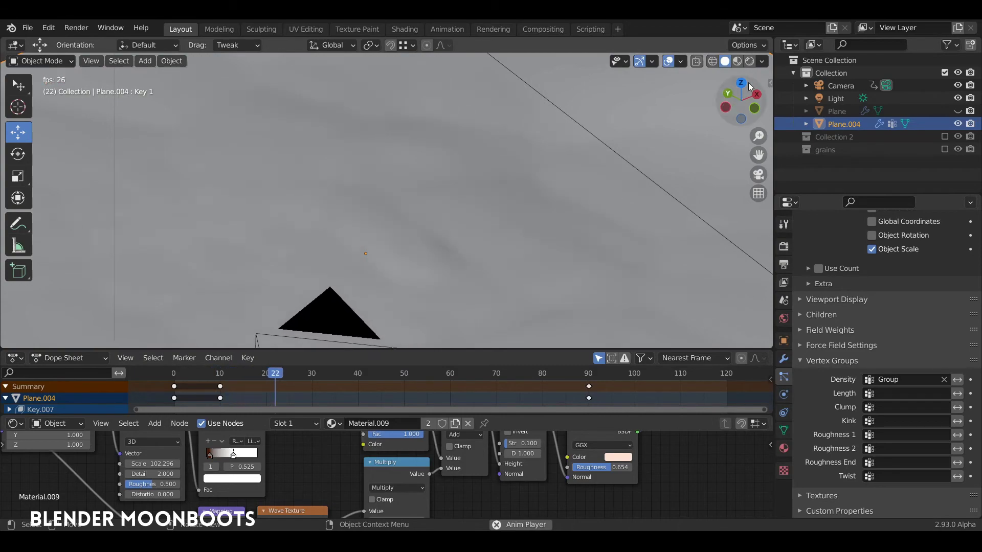
left_click(750, 61)
middle_click_drag(570, 182, 440, 244)
key("space")
scroll(475, 126, "up", 4)
scroll(476, 125, "up", 1)
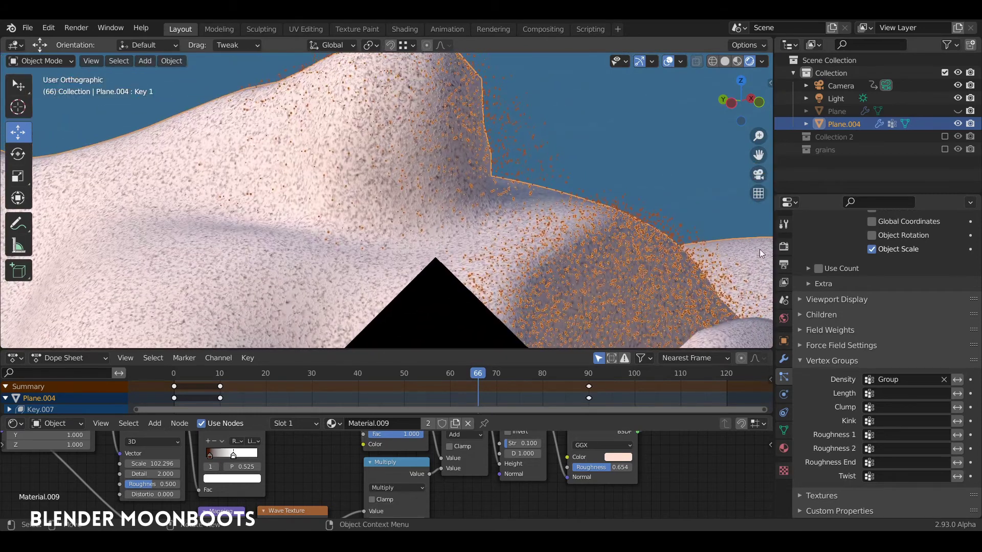
Bake the particle system's cache
scroll(826, 302, "up", 12)
scroll(829, 328, "up", 5)
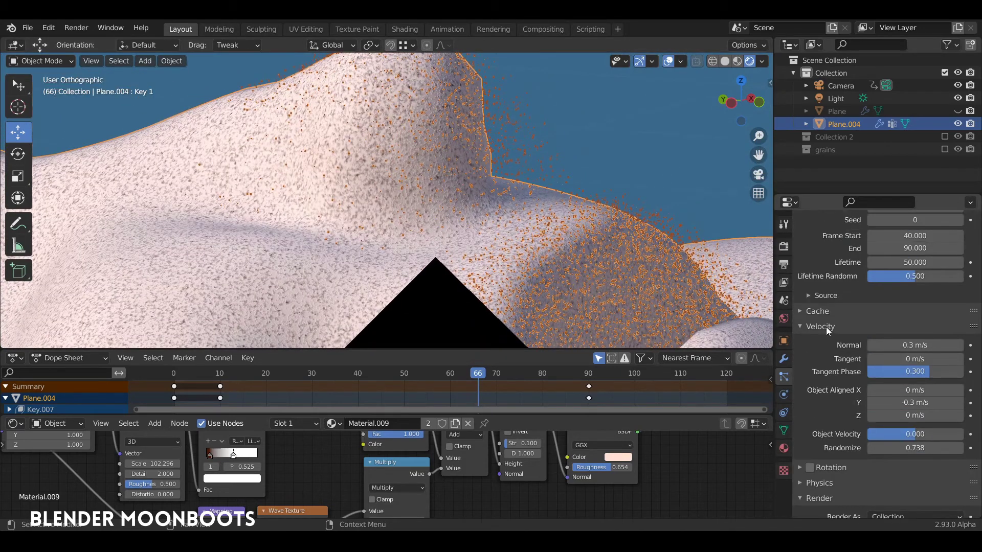
left_click(807, 311)
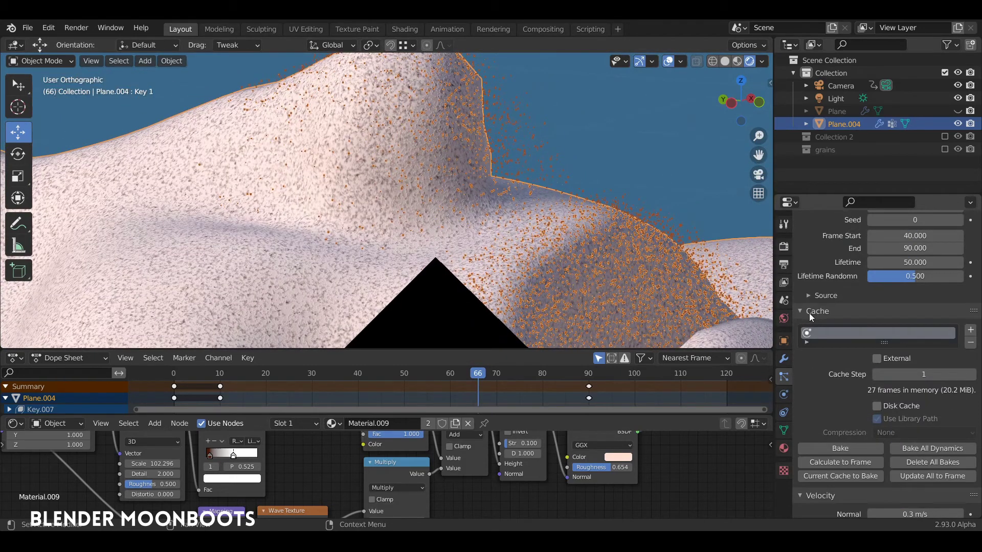
left_click(831, 448)
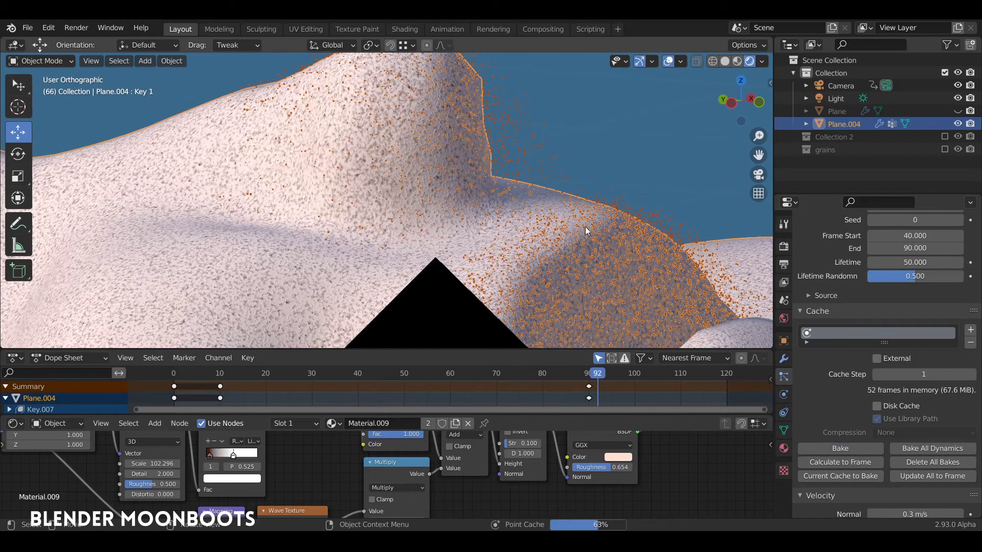
mouse_move(576, 201)
middle_mouse_down()
mouse_move(563, 195)
mouse_move(528, 207)
mouse_move(564, 200)
middle_mouse_up()
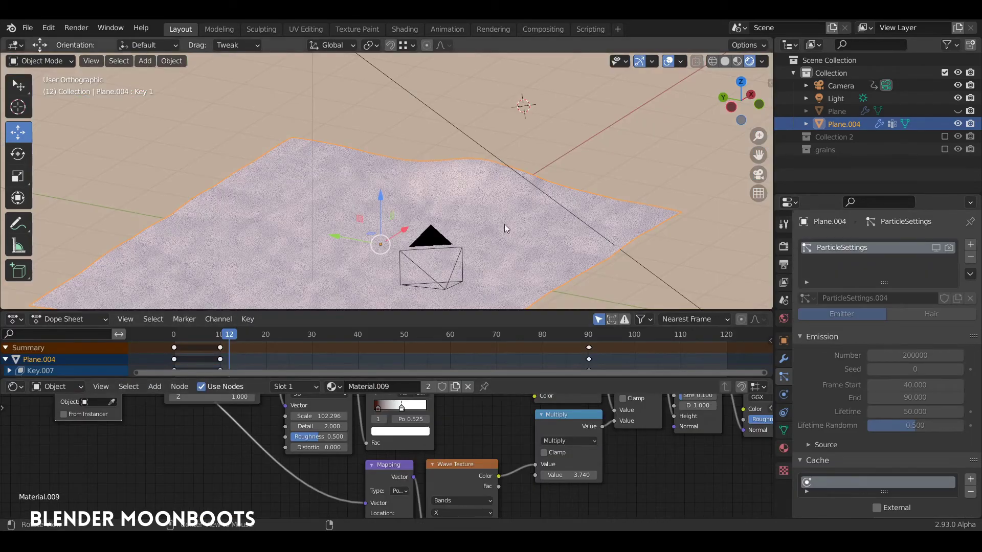
Add a new mesh plane to the scene beside the sand plane
middle_click_drag(505, 228, 462, 239)
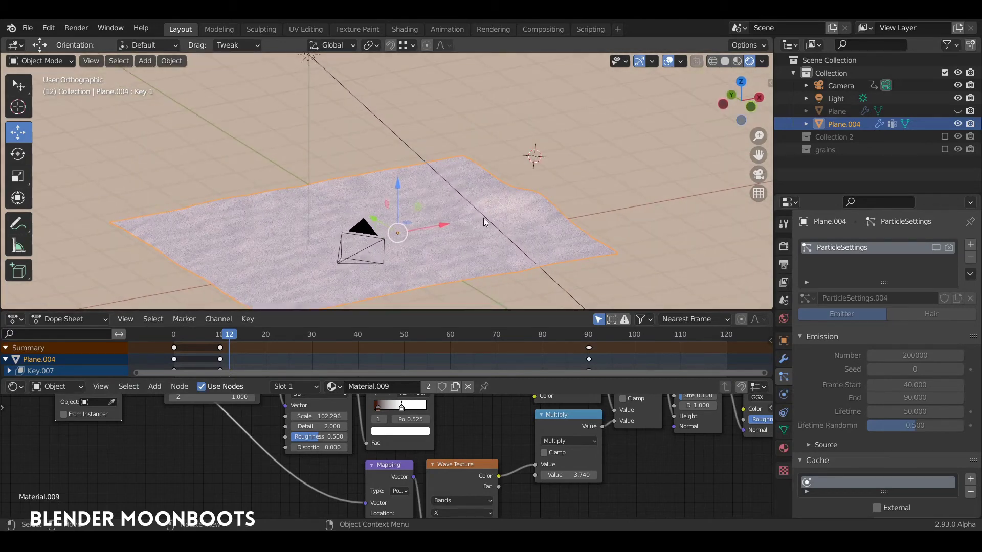
key("shift+a")
mouse_move(495, 156)
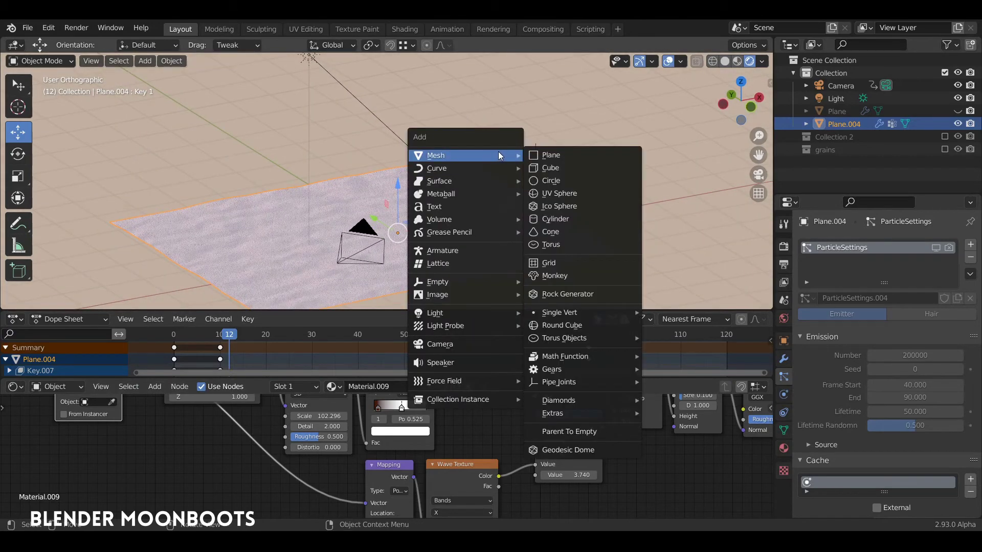
left_click(565, 155)
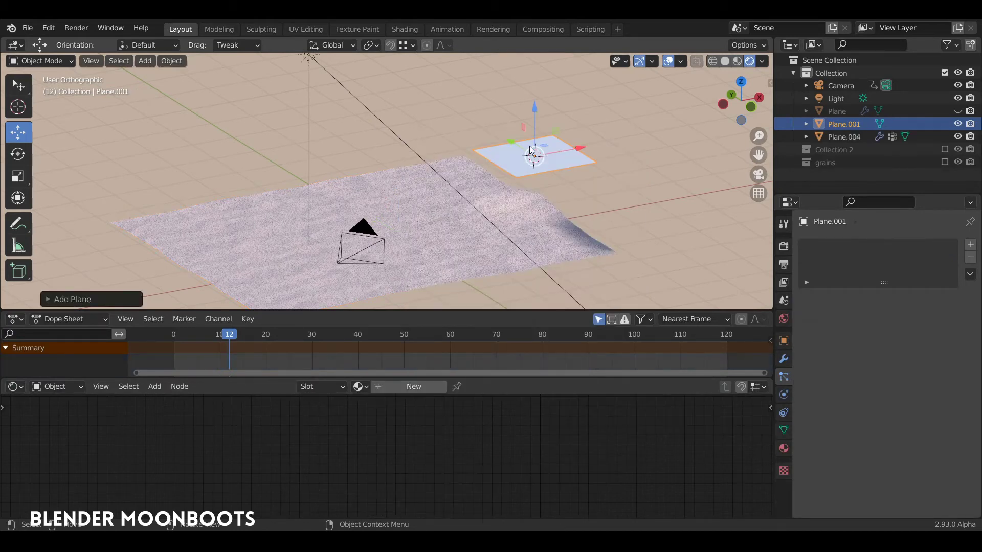
Rotate the new plane's mesh 90° about the Y axis in Edit Mode so that it stands upright
key("Tab")
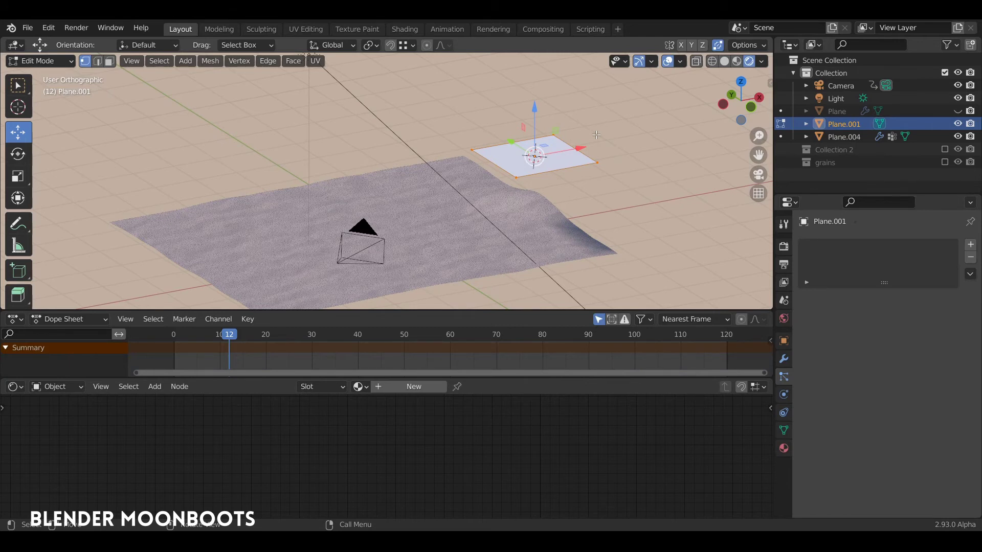
key("r")
key("y")
key("9")
key("0")
key("Return")
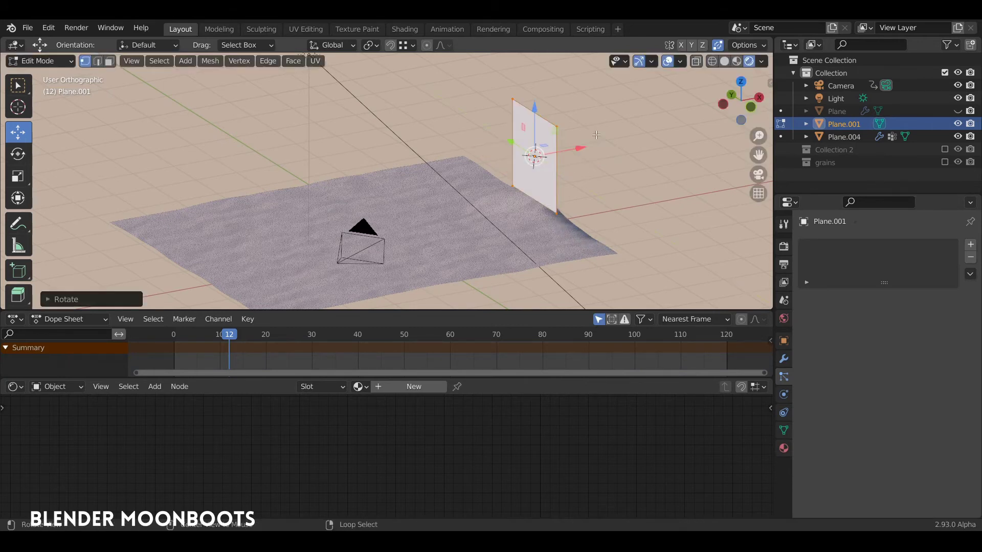
Stretch the upright plane's mesh along Y into a wide wall and return to Object Mode
middle_click_drag(539, 186, 592, 180)
key("s")
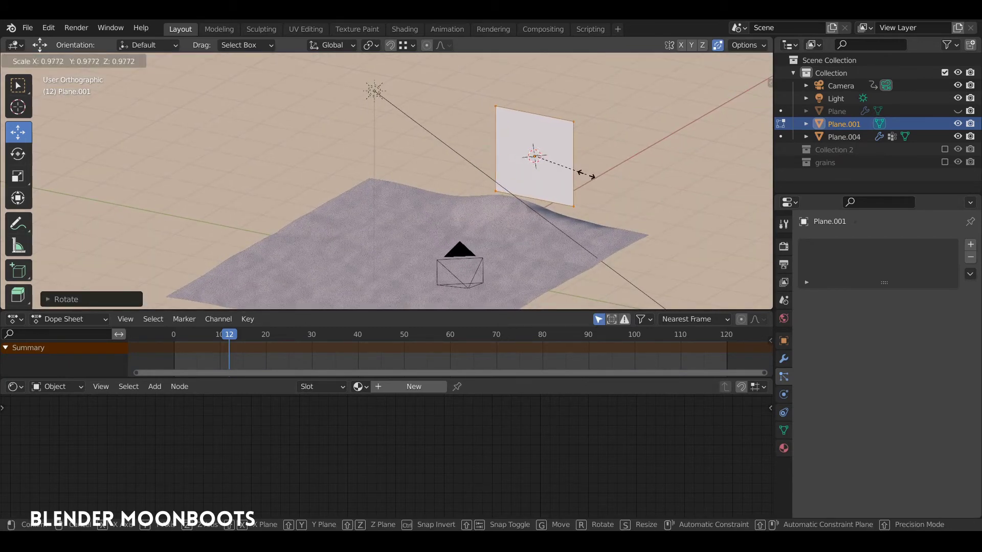
key("y")
left_click(741, 242)
key("Tab")
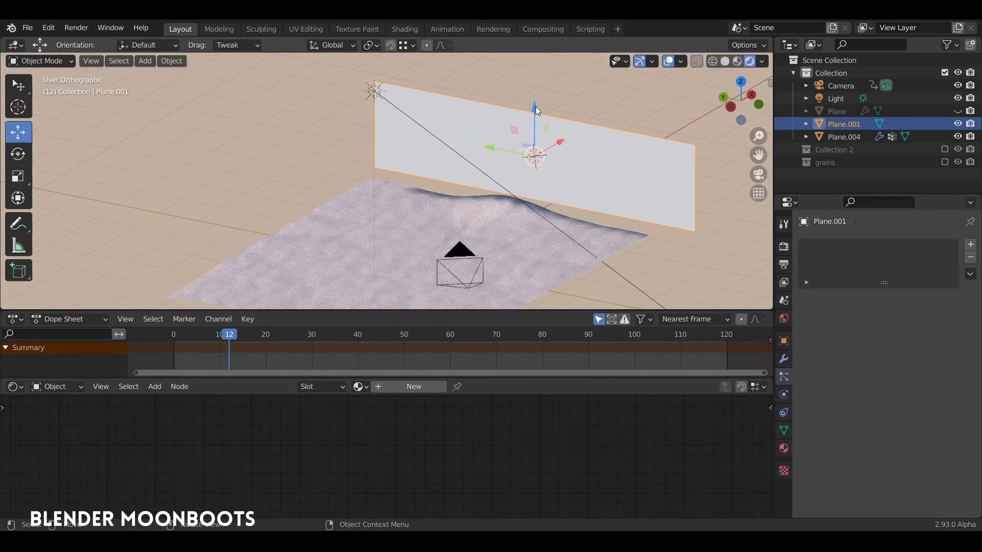
Lower the wall plane and shift it along Y and X to stand along the sand plane's far edge
left_click_drag(536, 109, 531, 126)
left_click_drag(488, 163, 431, 153)
middle_click_drag(468, 173, 441, 159)
left_click_drag(565, 134, 579, 133)
middle_click_drag(577, 137, 604, 135)
Give the wall plane a new material, enlarge the node editor and replace the Principled BSDF with a Mix Shader
left_click(382, 387)
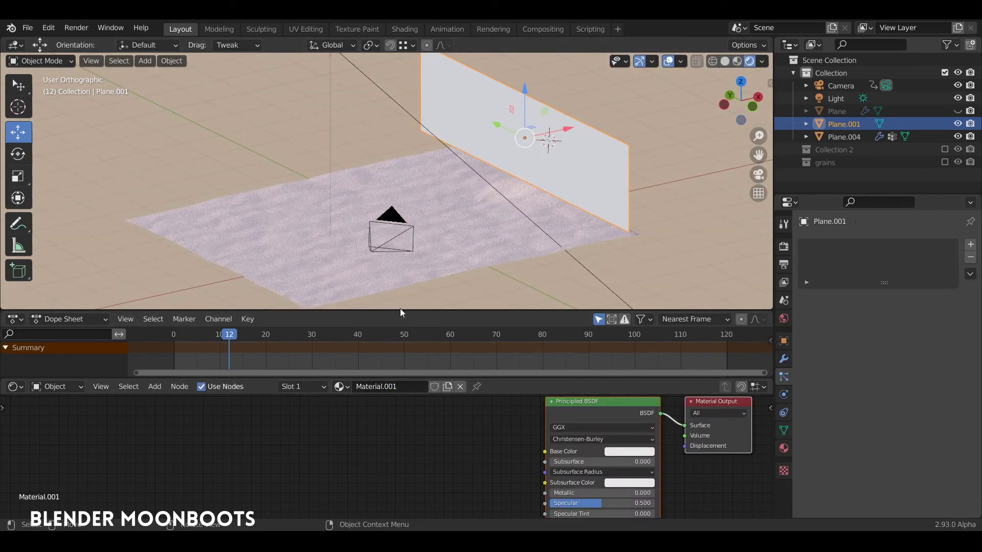
left_click_drag(400, 310, 407, 247)
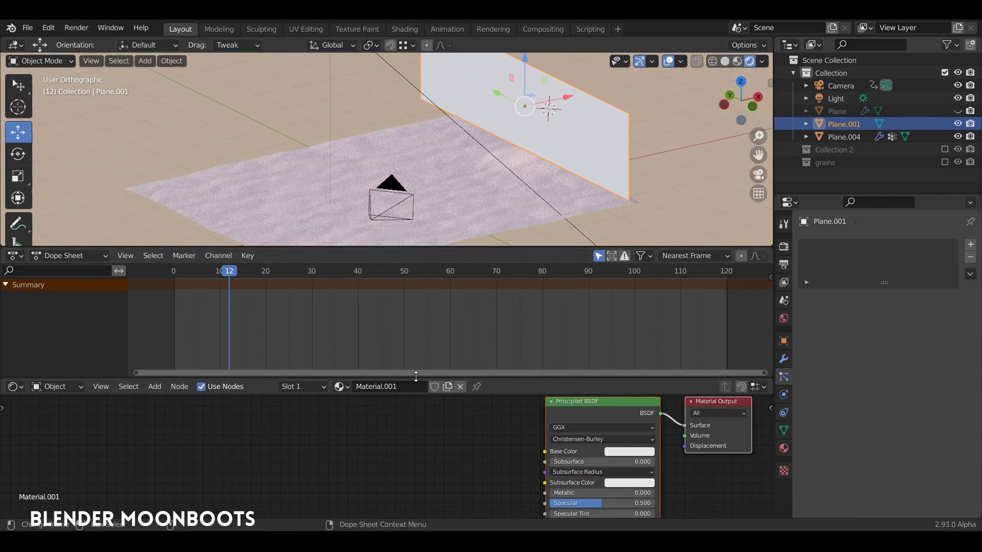
left_click_drag(415, 376, 426, 309)
left_click_drag(584, 368, 482, 356)
left_click(517, 364)
key("shift+s")
mouse_move(494, 376)
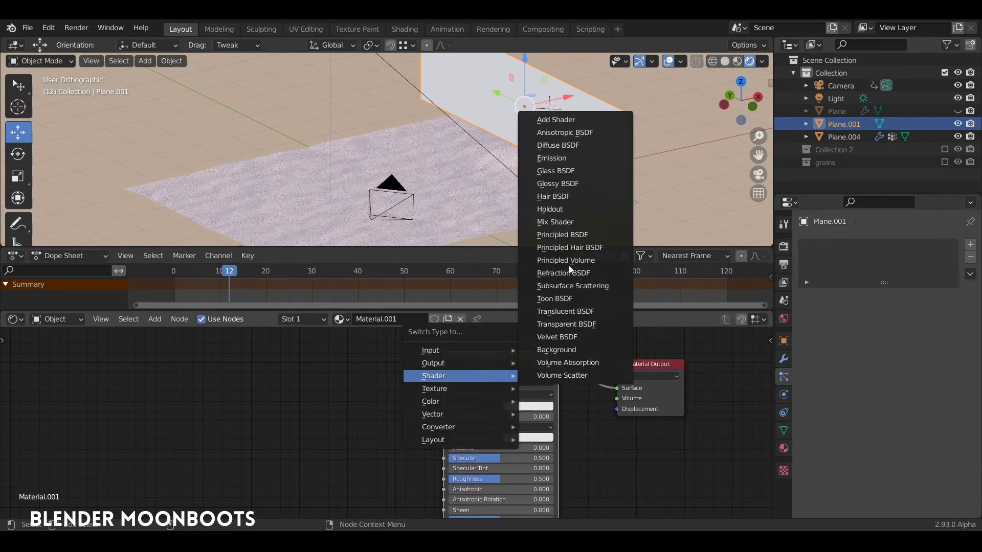
left_click(563, 226)
left_click_drag(492, 364, 562, 375)
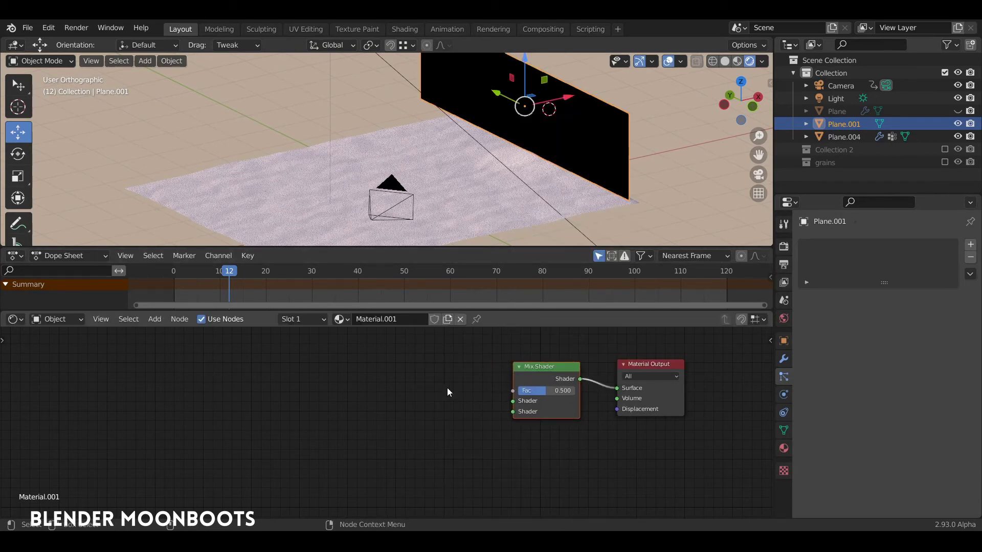
Add a Diffuse BSDF in a pale warm beige and connect it to the Mix Shader's first shader input
key("shift+a")
mouse_move(288, 415)
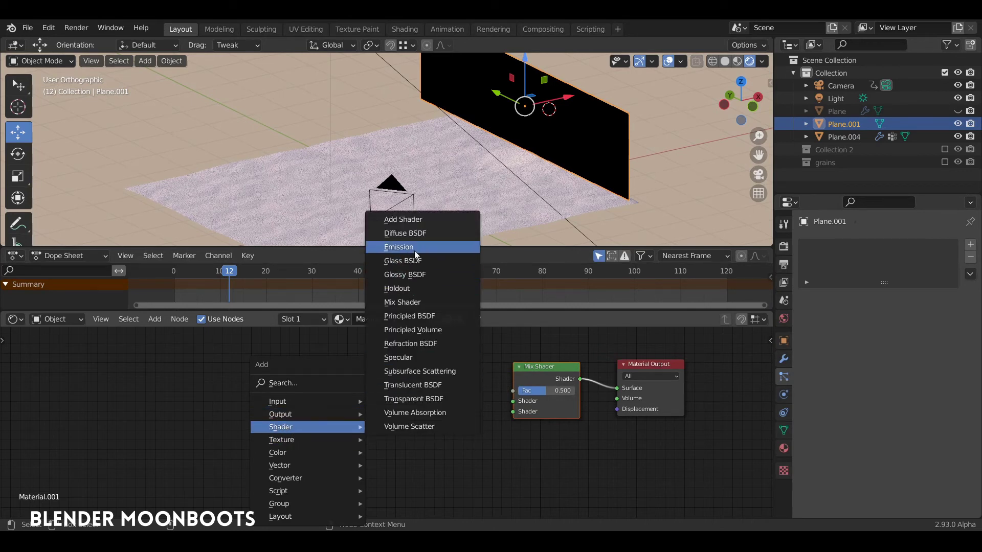
left_click(405, 233)
left_click(412, 395)
left_click(418, 401)
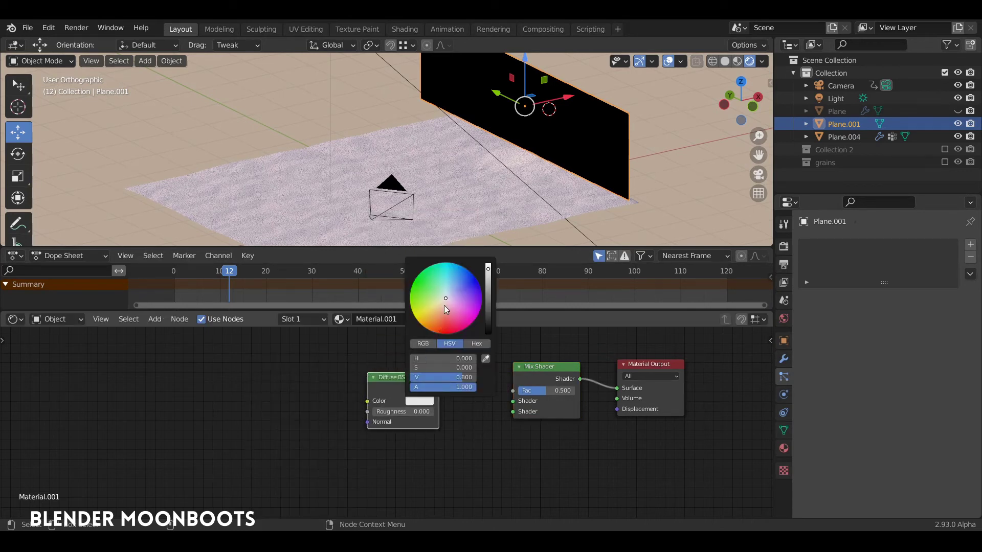
left_click_drag(444, 301, 445, 302)
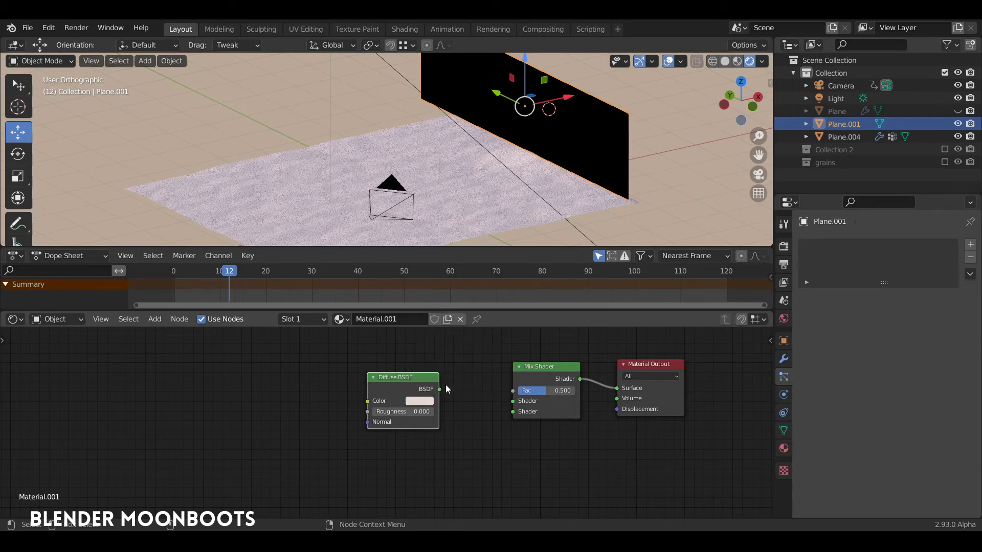
left_click_drag(440, 389, 514, 401)
Add a Transparent BSDF below the Diffuse BSDF and connect it to the Mix Shader's second shader input
key("shift+a")
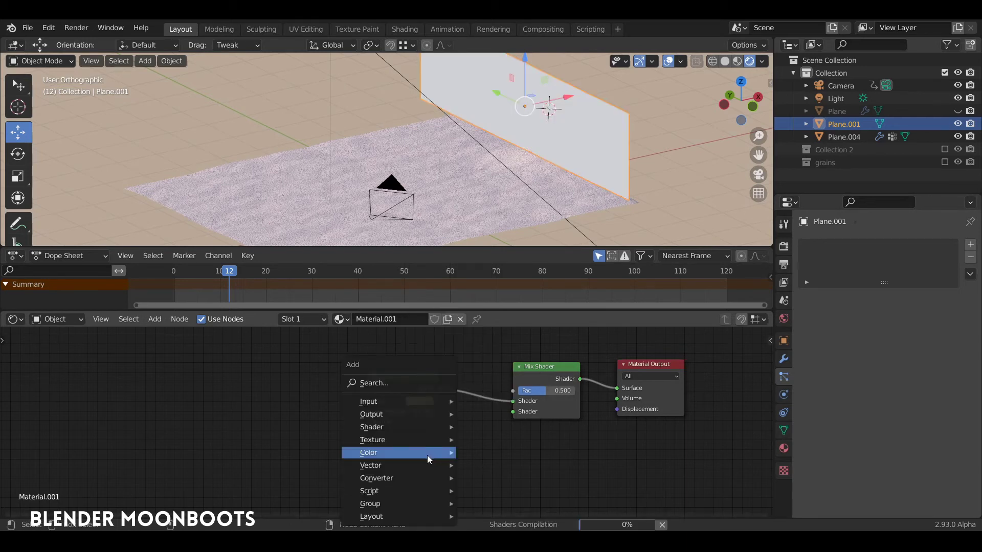
mouse_move(406, 428)
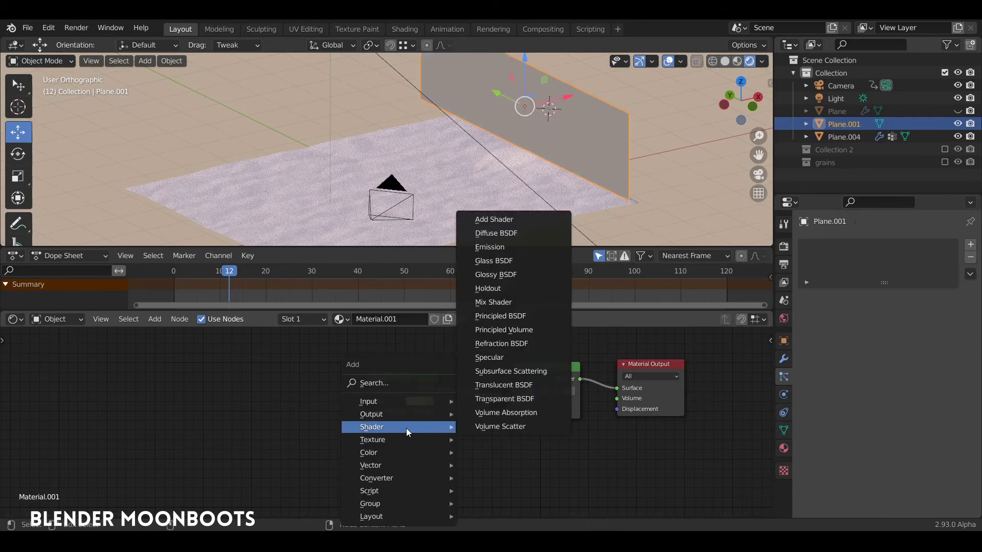
left_click(498, 400)
left_click(375, 440)
left_click_drag(437, 455, 523, 410)
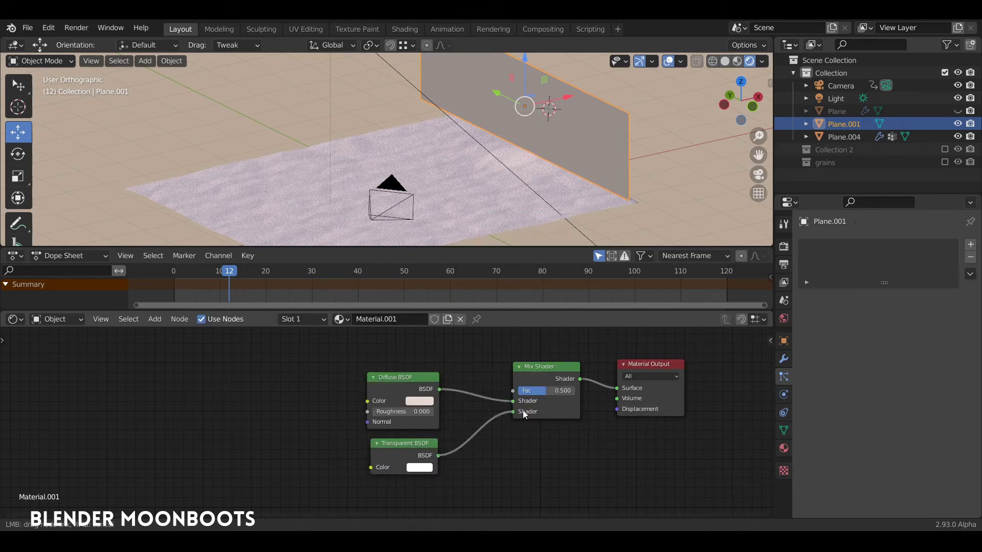
Set the wall material's blend mode to Alpha Blend and its shadow mode to None
left_click(783, 448)
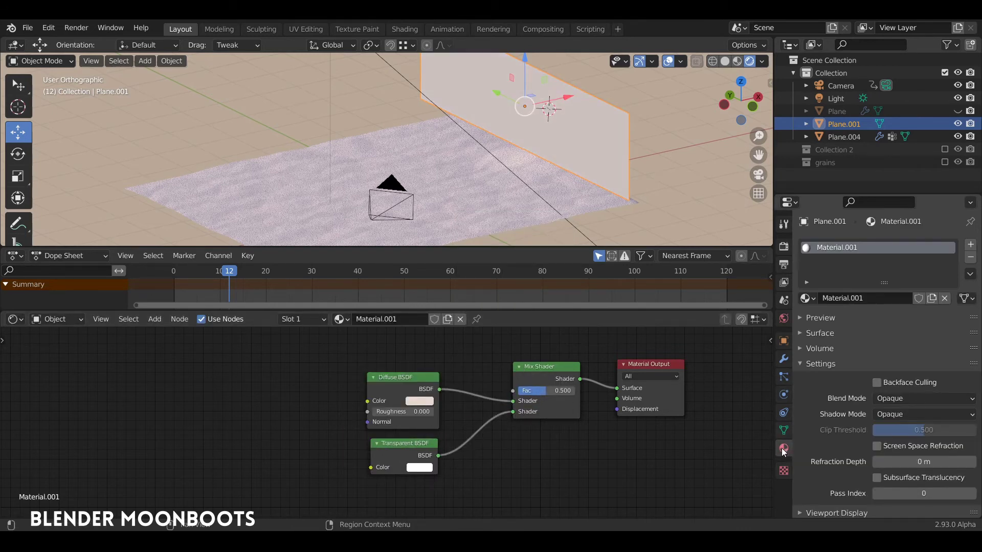
left_click(910, 401)
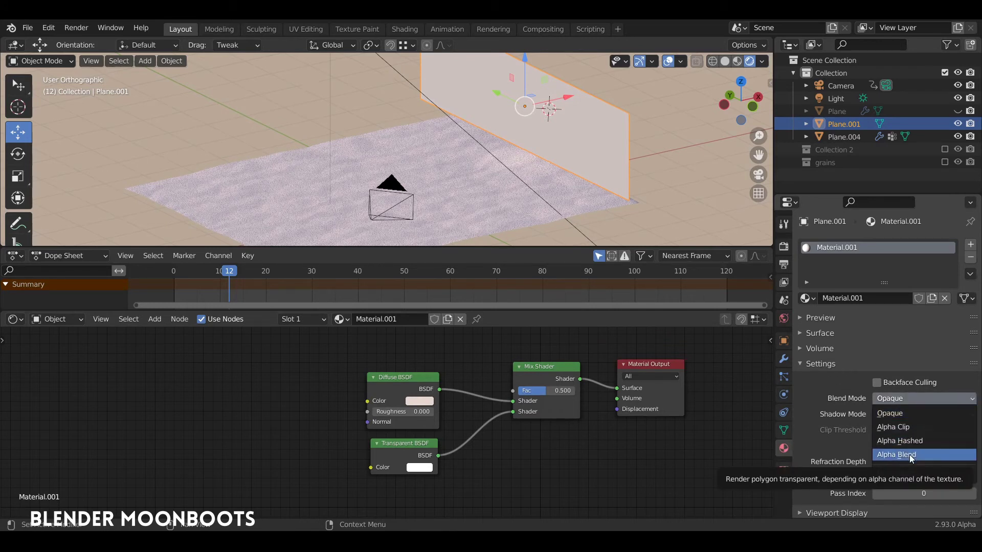
left_click(910, 455)
left_click(906, 414)
left_click(901, 428)
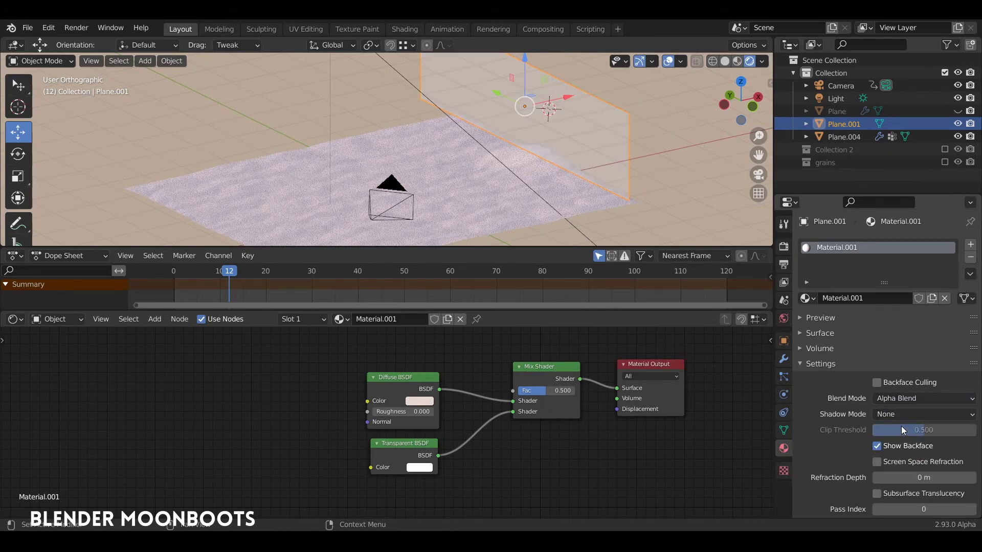
Make room beside the shaders, add a Noise Texture and connect its Fac output to the Mix Shader's factor
left_click_drag(388, 388, 322, 430)
middle_click_drag(482, 372, 538, 406)
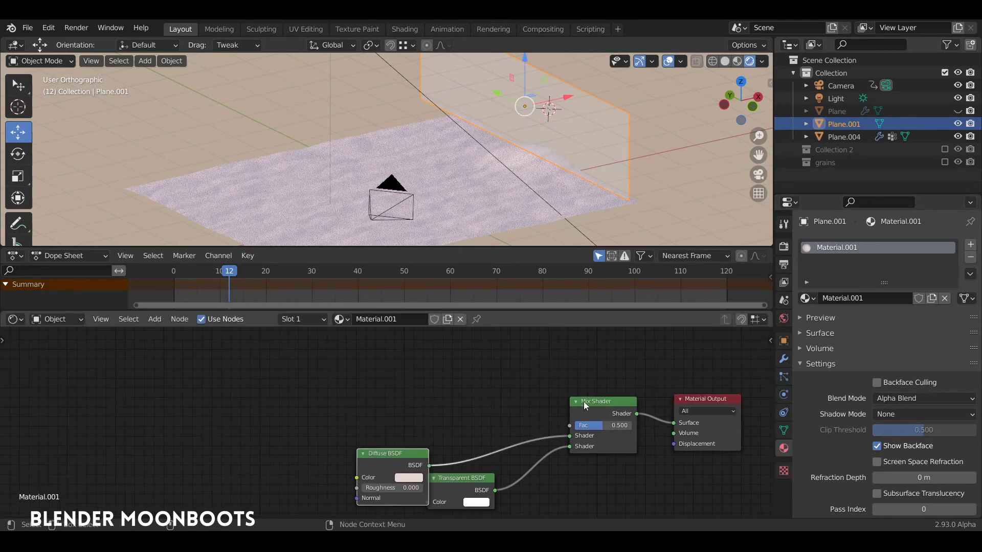
key("shift+a")
mouse_move(305, 396)
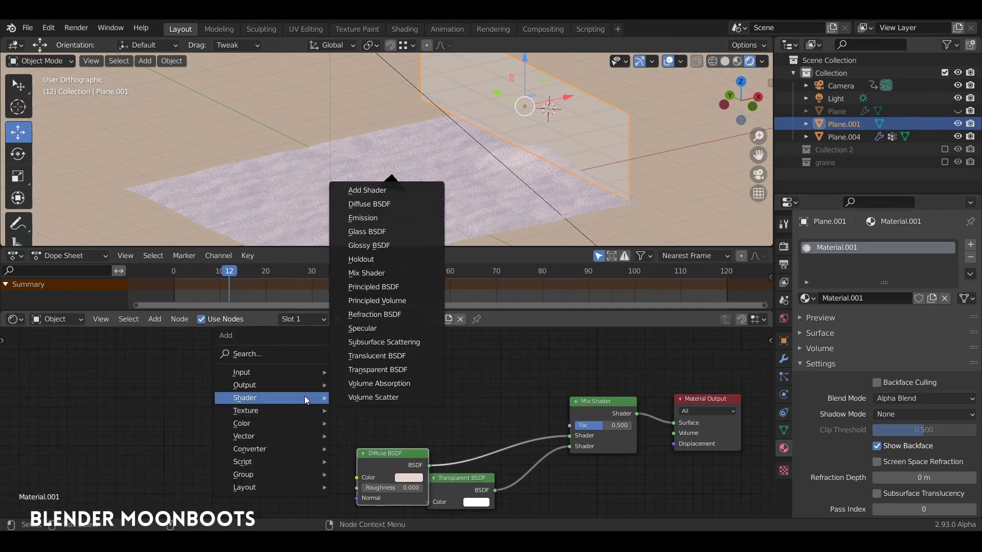
mouse_move(274, 410)
left_click(380, 341)
left_click(265, 397)
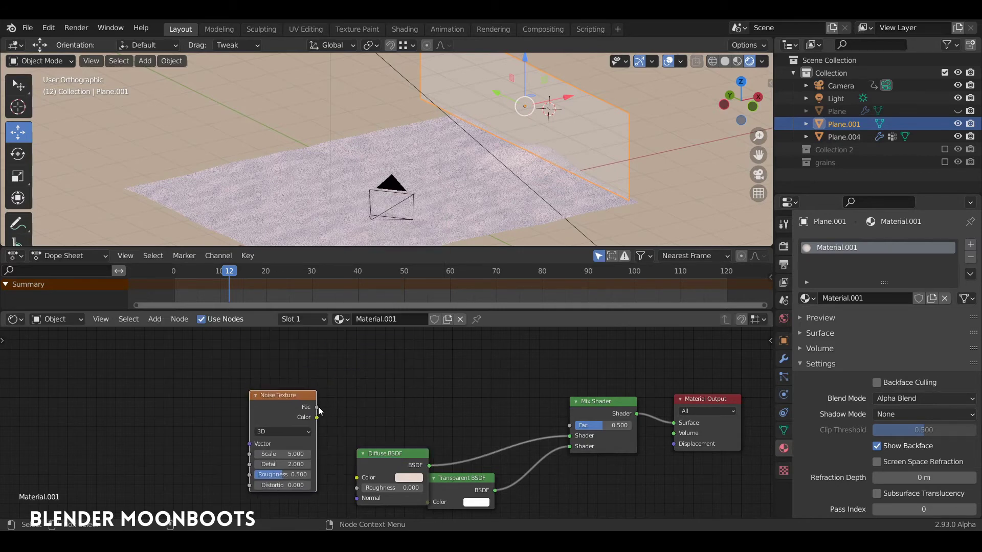
left_click_drag(317, 407, 570, 426)
left_click_drag(288, 396, 301, 392)
Feed Object coordinates through a Mapping node into the Noise Texture and set the noise scale to 2.771
scroll(585, 161, "up", 4)
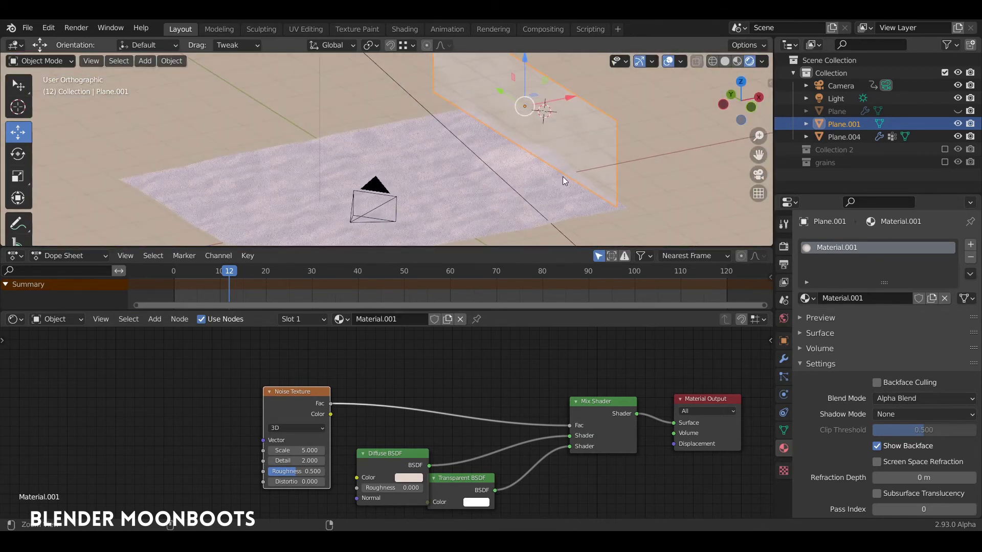
middle_click_drag(574, 162, 599, 158)
middle_click_drag(600, 157, 531, 189)
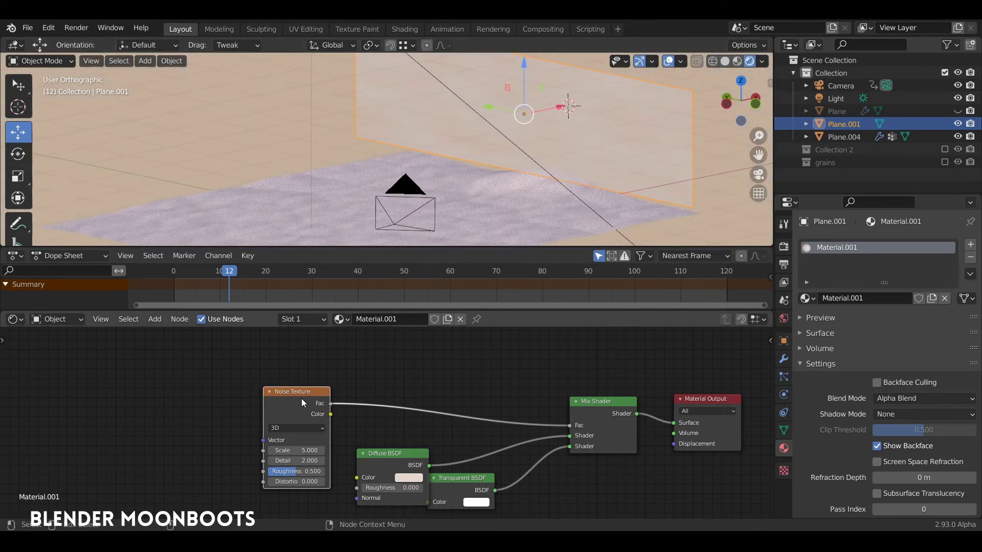
left_click_drag(302, 398, 435, 362)
middle_click_drag(588, 146, 608, 130)
left_click_drag(420, 356, 413, 355)
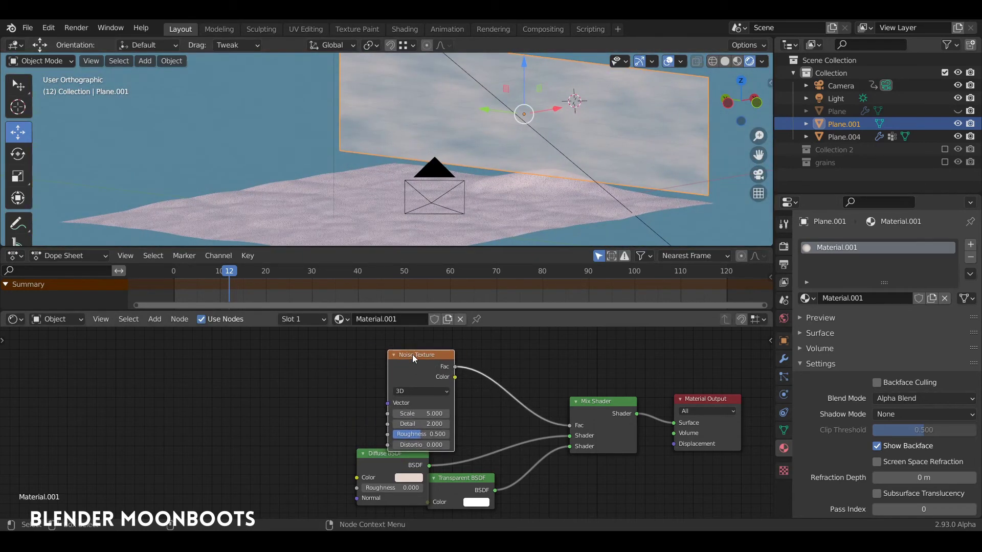
key("ctrl+t")
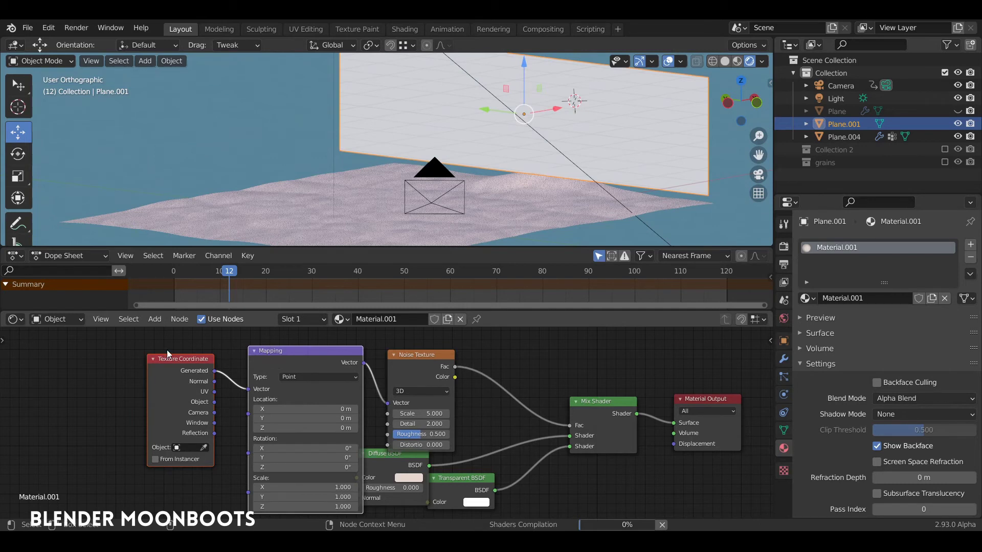
left_click_drag(167, 358, 97, 361)
left_click_drag(145, 406, 180, 392)
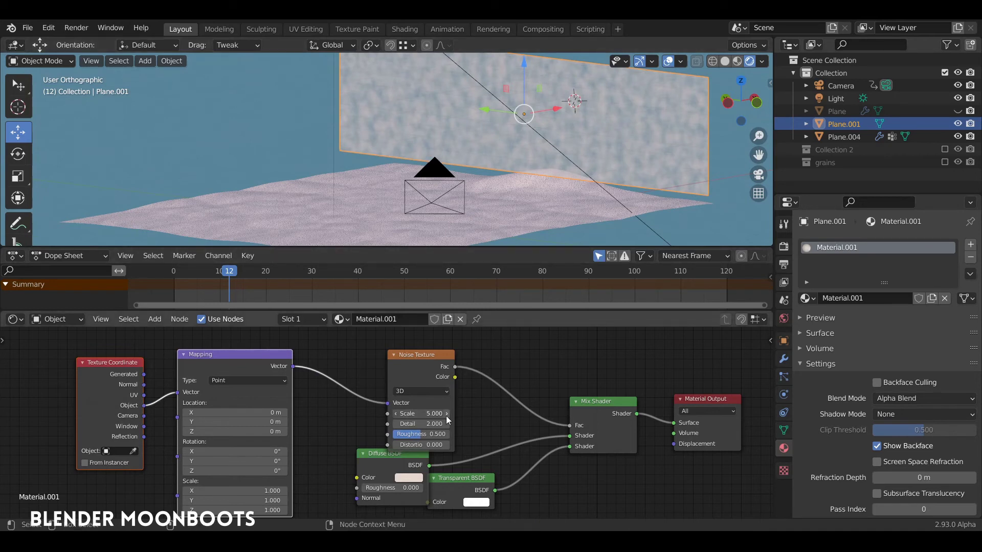
left_click_drag(446, 416, 425, 413)
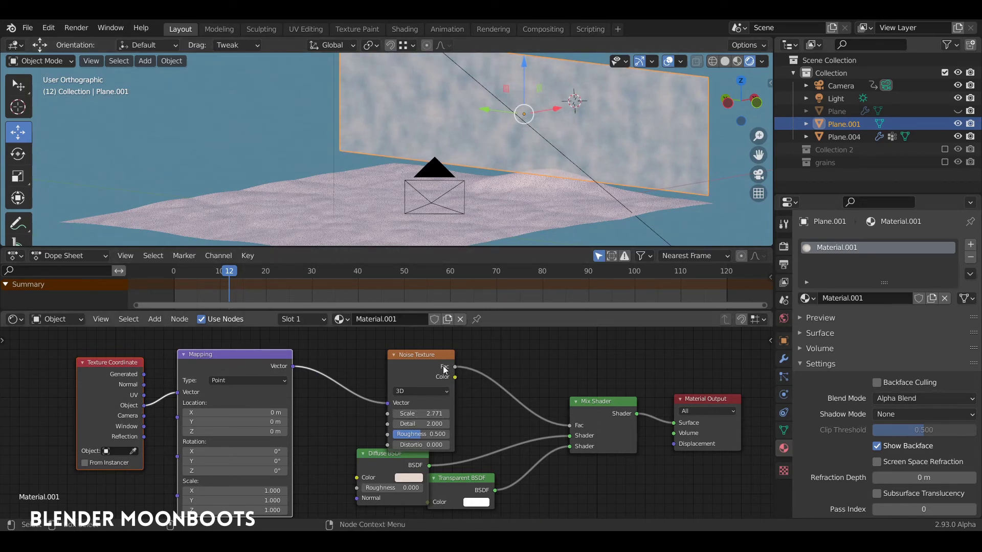
Duplicate the Mix Shader and insert the copy between the original and the Material Output
middle_click_drag(347, 348, 236, 364)
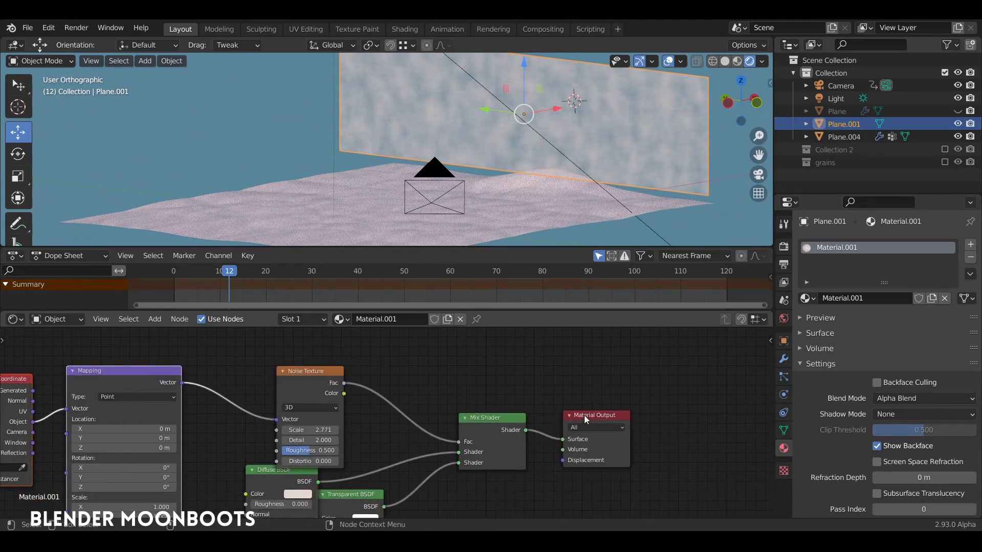
left_click_drag(586, 419, 706, 368)
left_click_drag(486, 419, 451, 413)
key("shift+d")
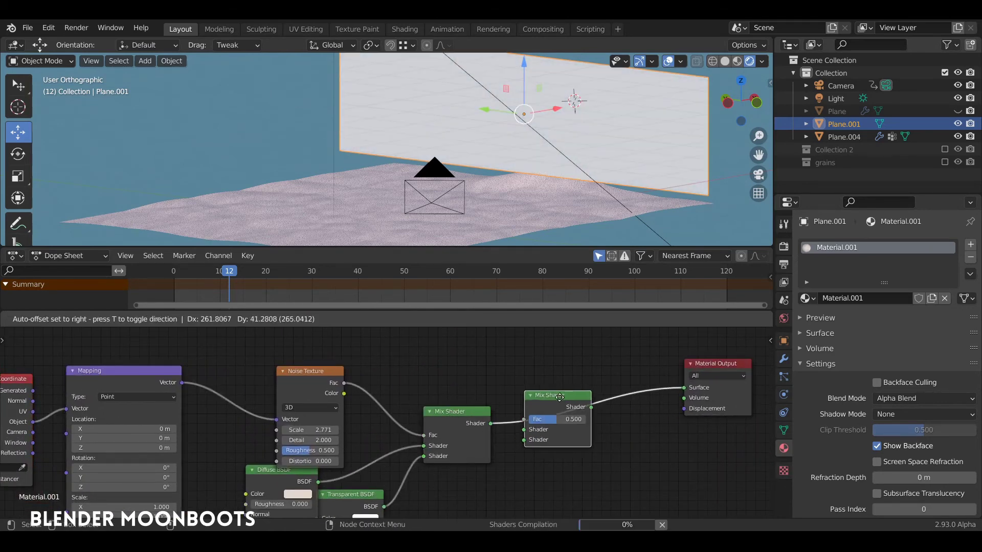
left_click(565, 385)
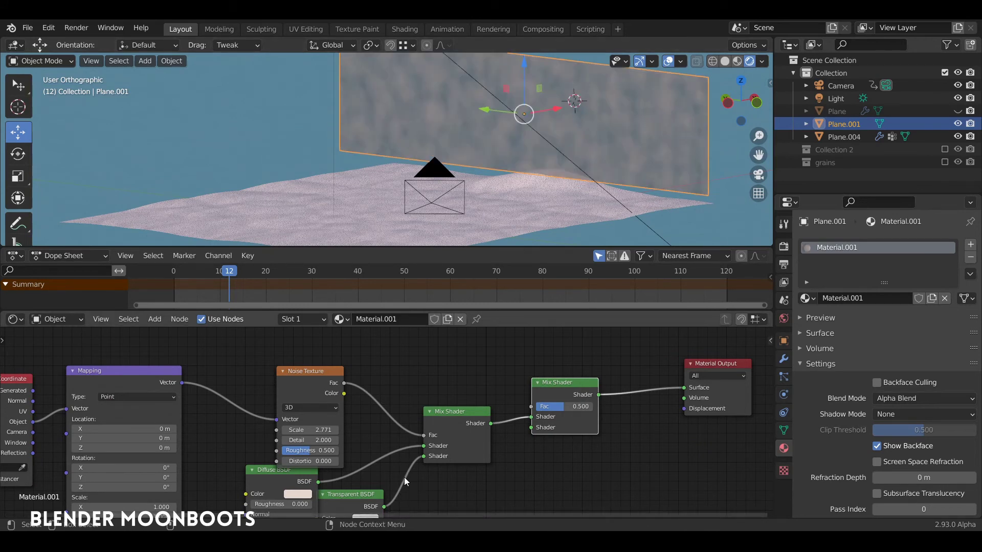
Connect the Transparent BSDF to the second Mix Shader's lower shader input
middle_click_drag(404, 477, 398, 455)
left_click_drag(378, 484, 423, 484)
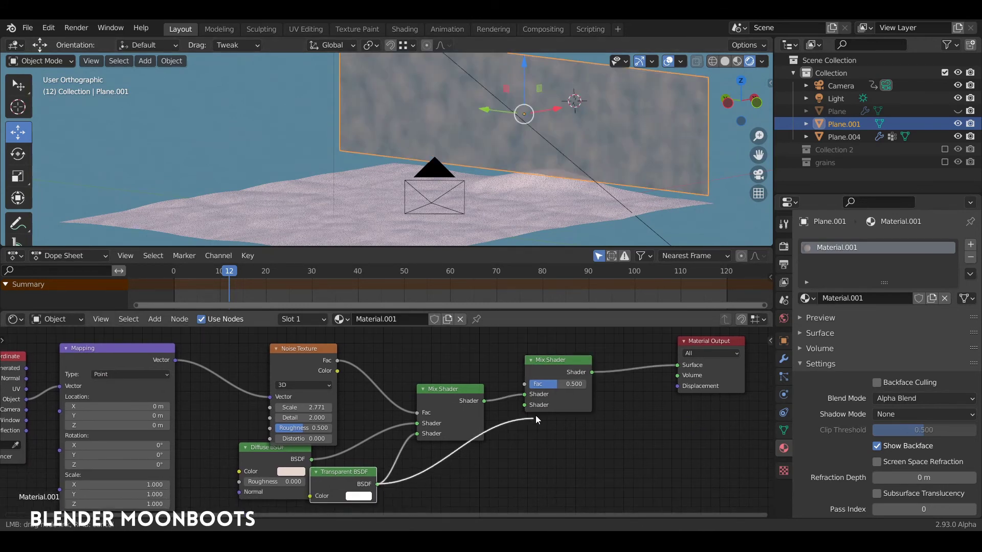
left_click_drag(536, 415, 535, 407)
Add a Separate XYZ node above the Mapping node
middle_click_drag(634, 422, 658, 404)
key("shift+a")
mouse_move(364, 378)
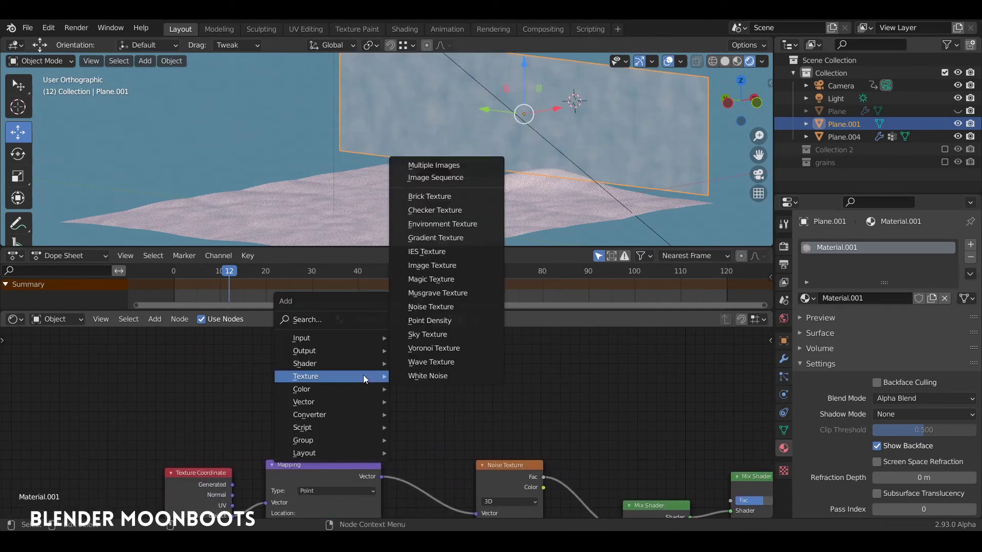
mouse_move(326, 416)
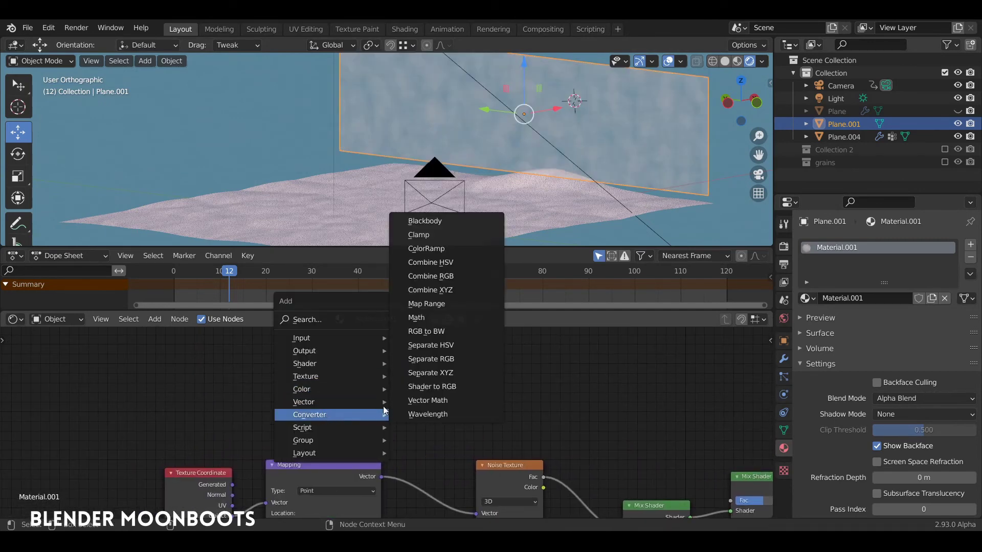
left_click(430, 374)
left_click(321, 358)
middle_click_drag(231, 391, 244, 372)
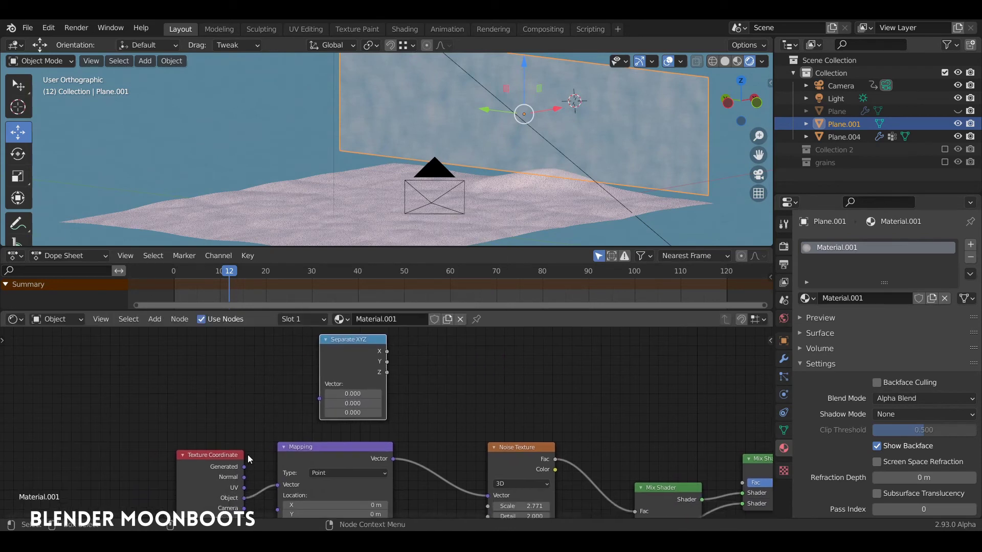
Feed the Generated coordinates into the Separate XYZ node and connect its Z output to the second Mix Shader's factor
left_click_drag(244, 466, 286, 450)
left_click_drag(316, 401, 290, 419)
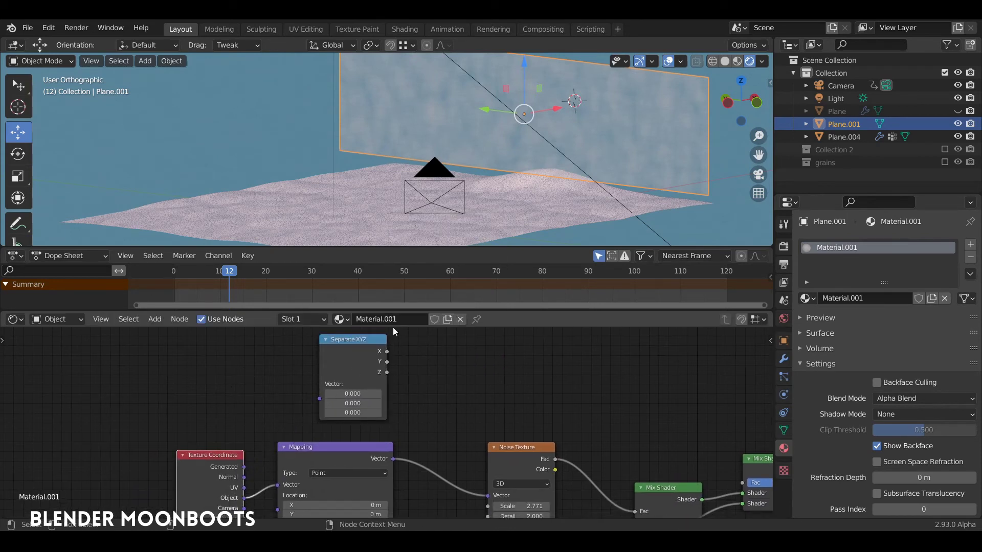
left_click_drag(244, 467, 285, 440)
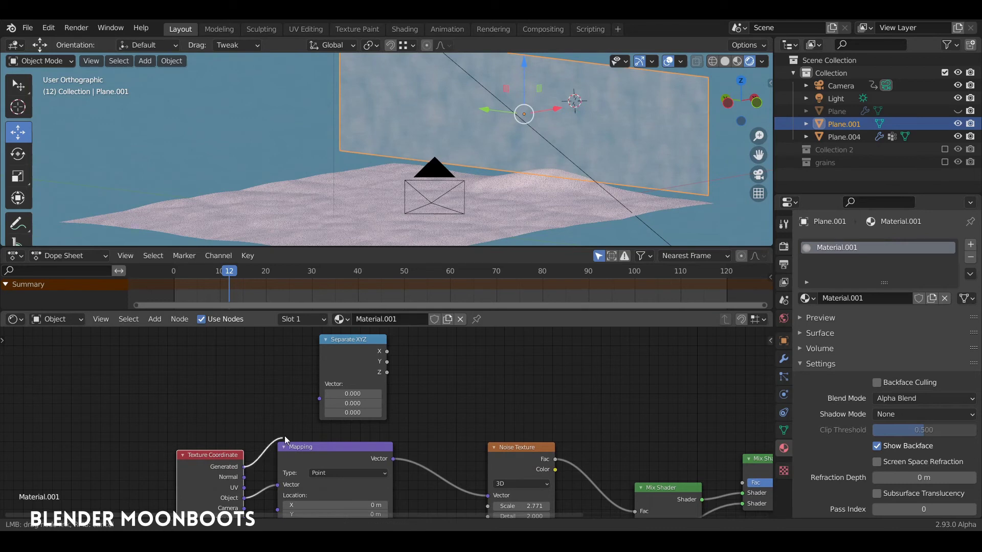
left_click_drag(320, 398, 324, 397)
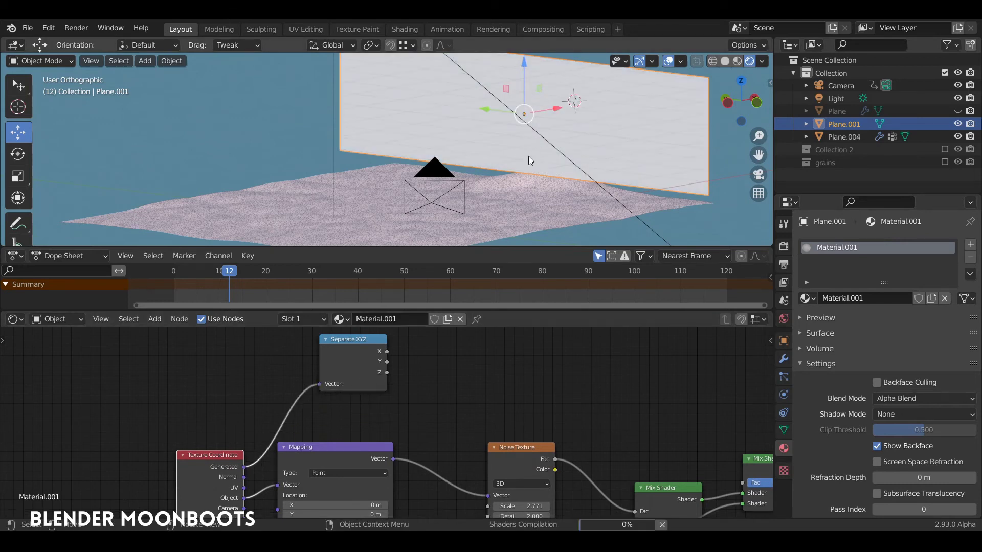
middle_click_drag(478, 404, 337, 401)
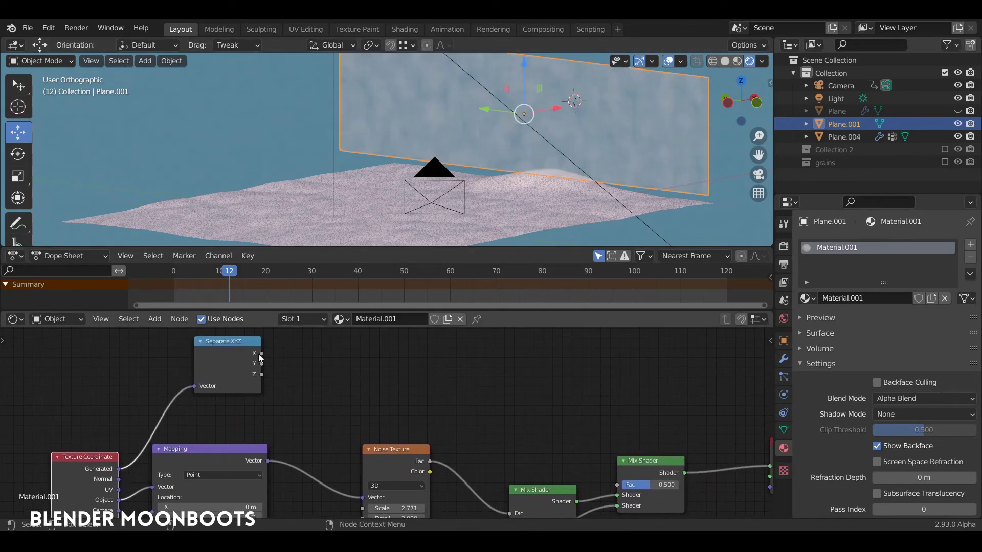
left_click_drag(262, 374, 617, 485)
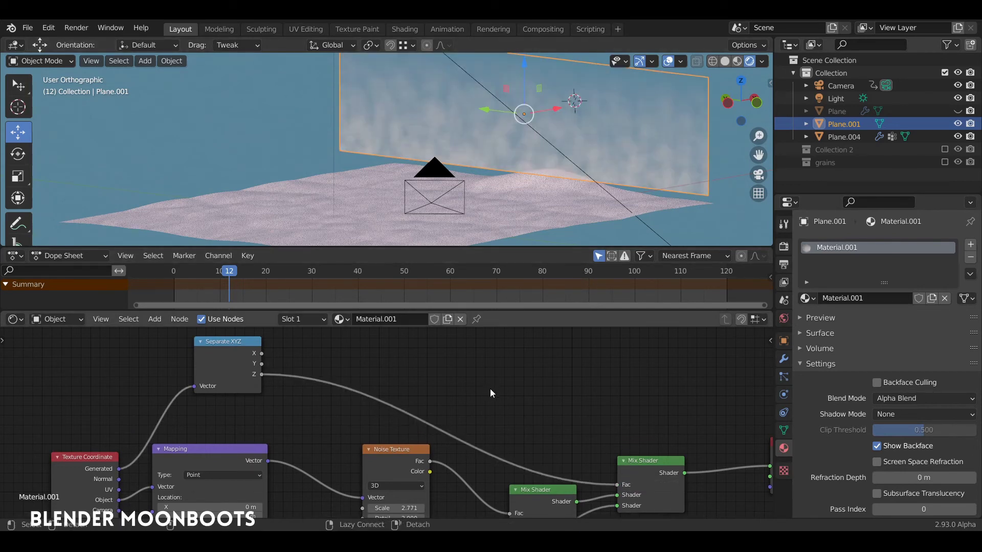
Insert a ColorRamp node between the Separate XYZ's Z output and the second Mix Shader's factor
key("shift+a")
mouse_move(490, 382)
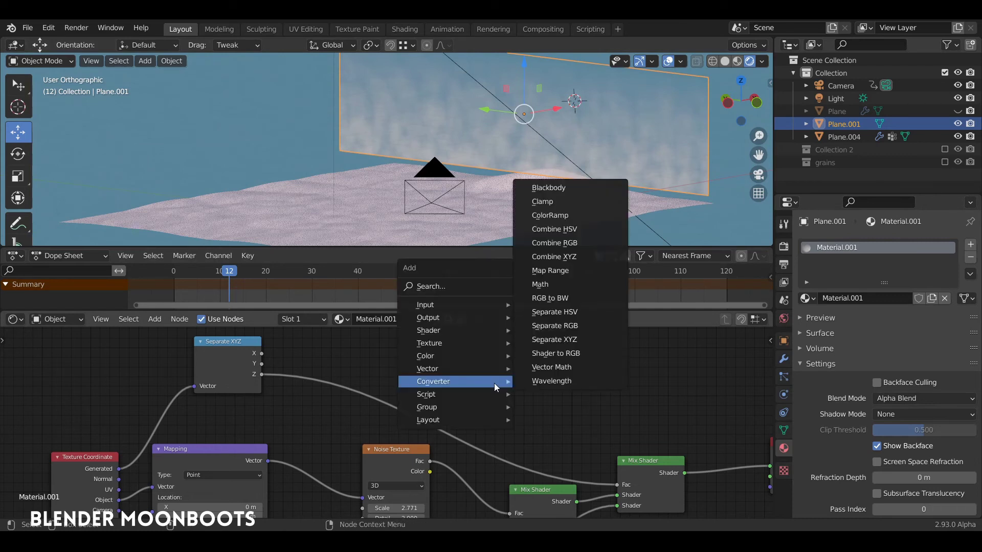
left_click(550, 216)
left_click(375, 390)
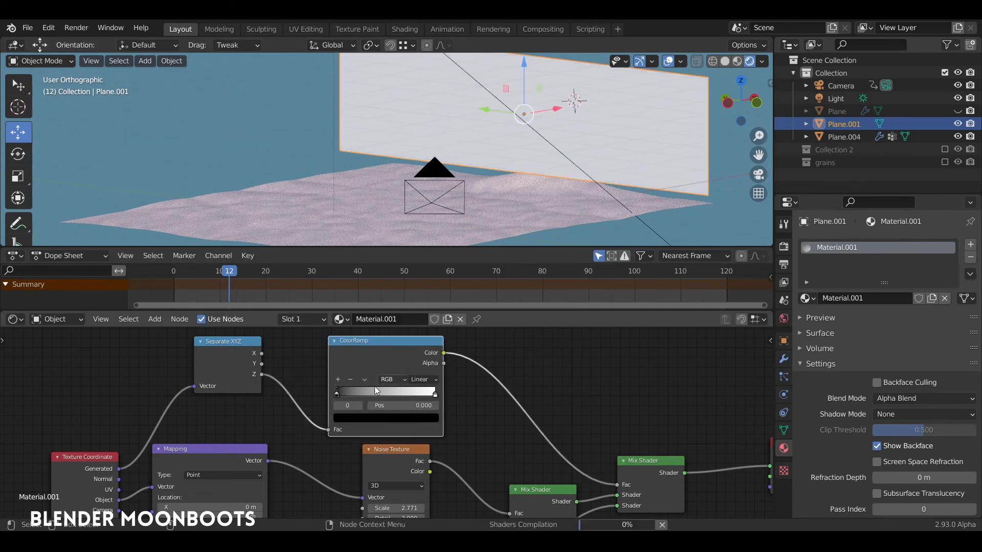
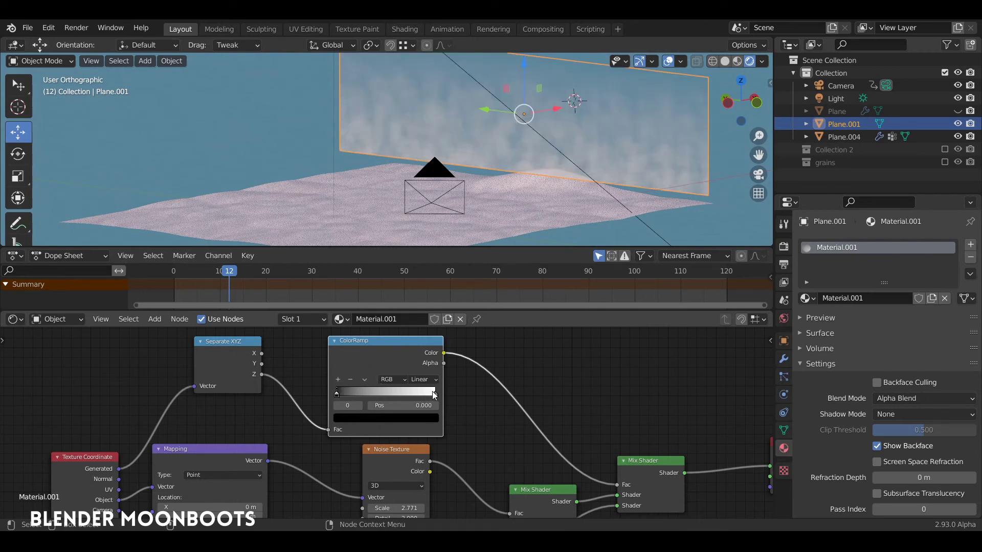
Move the ColorRamp's white stop to about 0.837 and add a middle stop at about 0.266
mouse_move(434, 394)
left_mouse_down()
mouse_move(392, 391)
mouse_move(428, 395)
left_mouse_up()
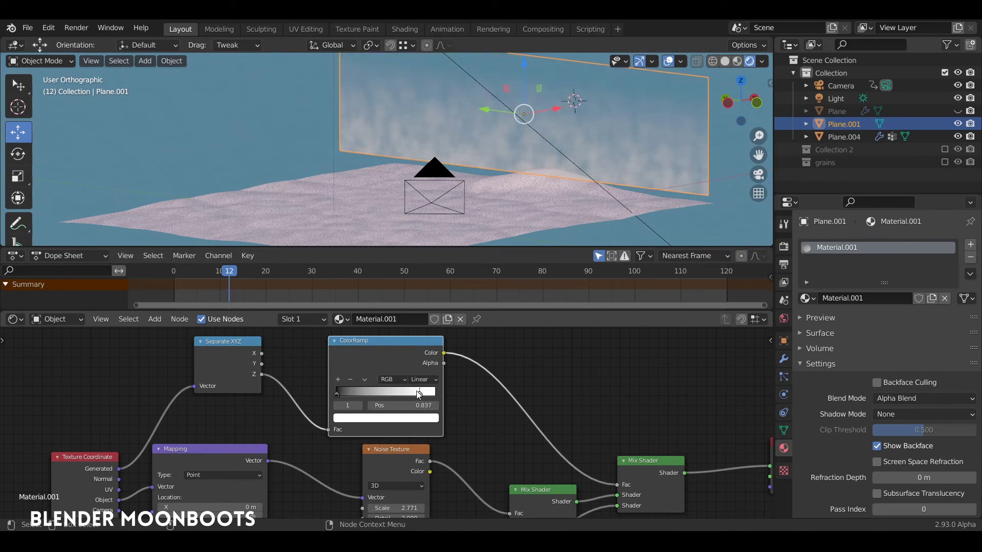
left_click(338, 380)
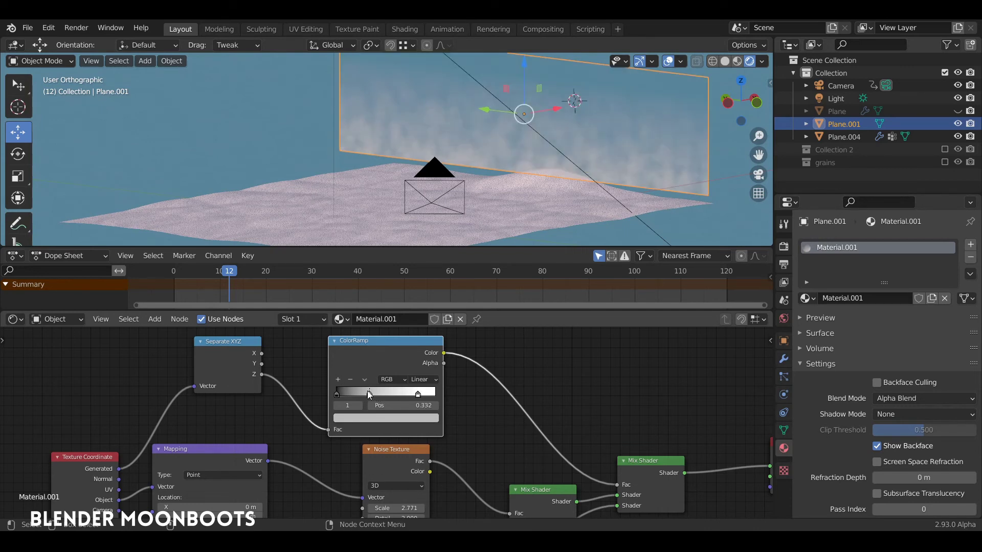
left_click_drag(372, 392, 361, 389)
Look through the camera and enlarge the 3D viewport so the whole camera frame fits
left_click(437, 169)
key("KP_0")
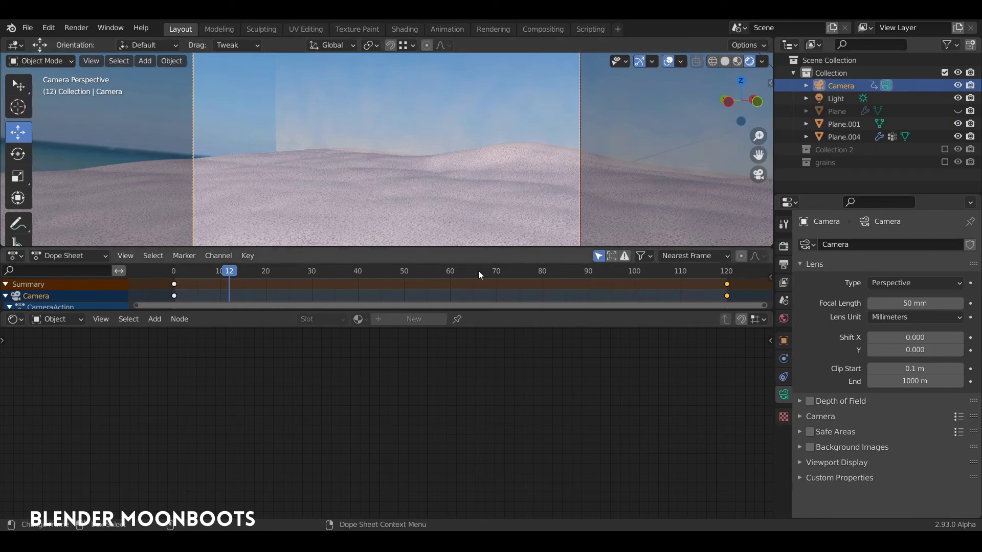
left_click_drag(476, 312, 476, 367)
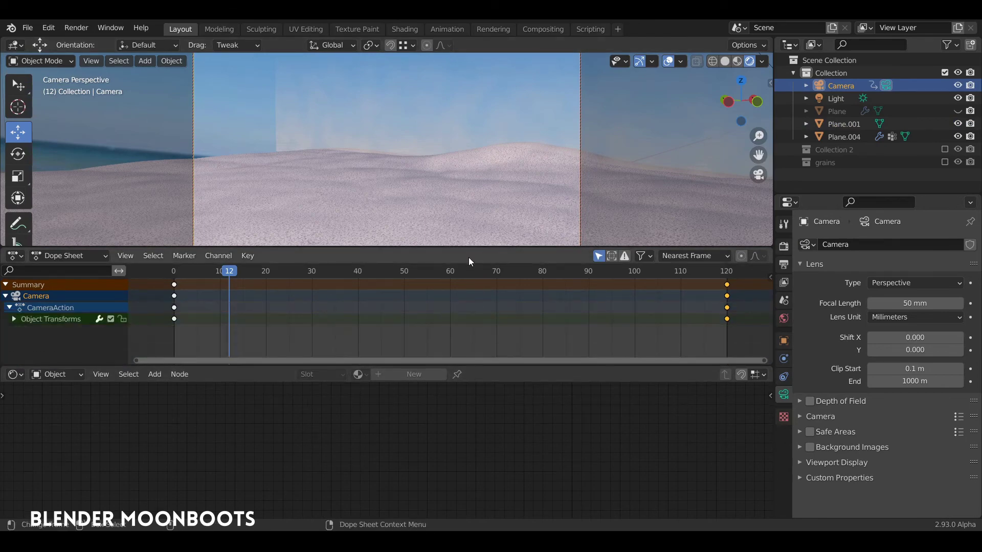
left_click_drag(474, 248, 474, 298)
Slide the wall plane sideways along Y and rotate it about 30° around the global Z axis
left_click(483, 122)
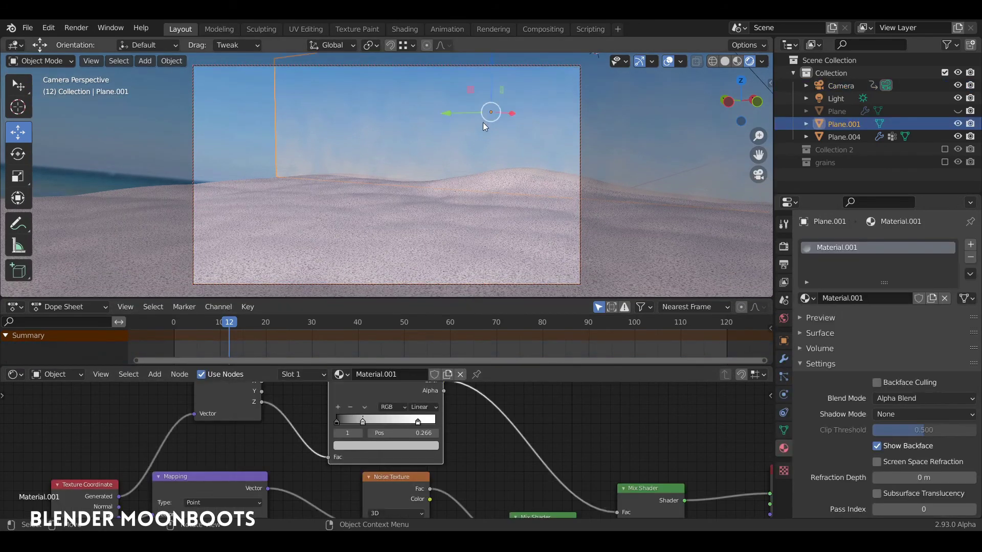
left_click_drag(447, 112, 300, 128)
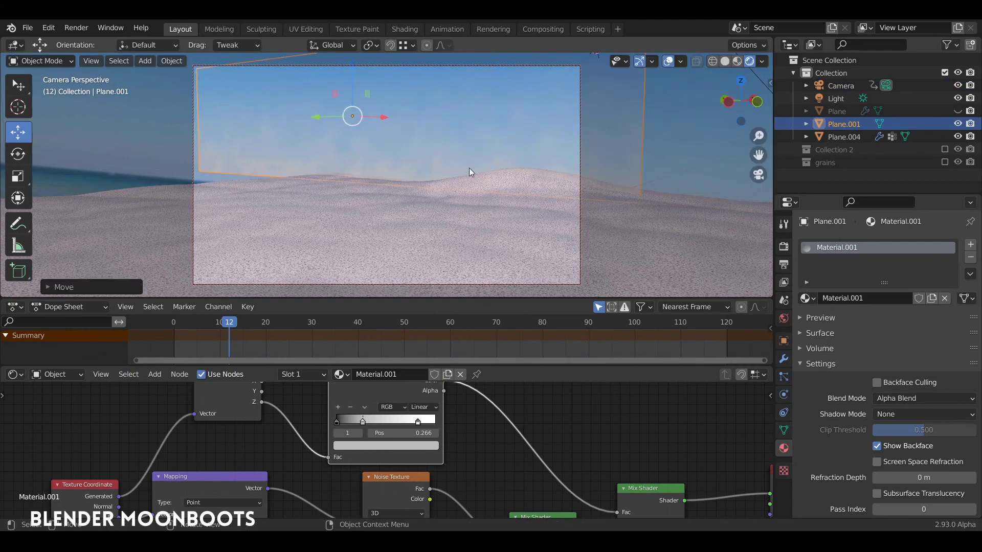
key("r")
key("z")
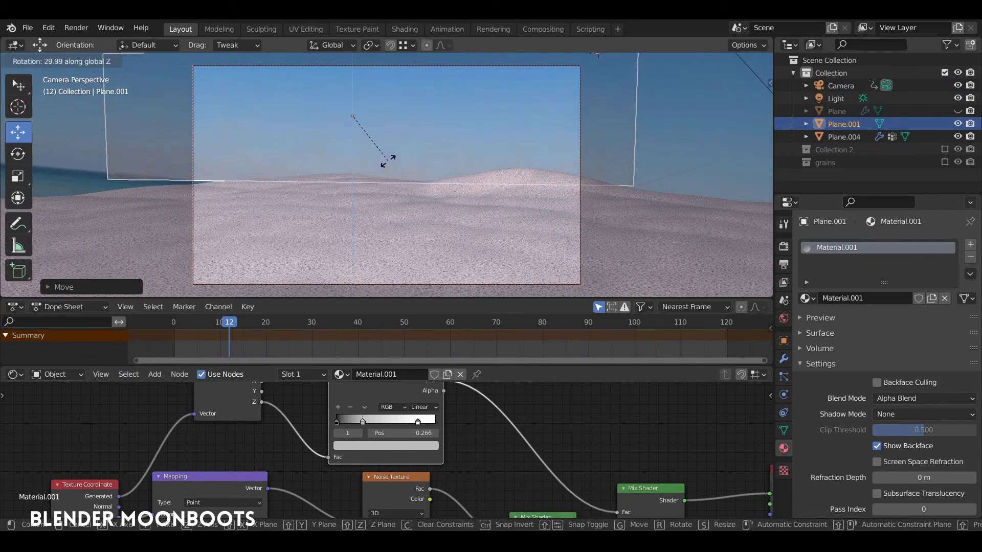
left_click(392, 163)
Scale up the wall plane and reposition it so it spans the full width of the camera frame behind the dunes
key("s")
left_click(478, 165)
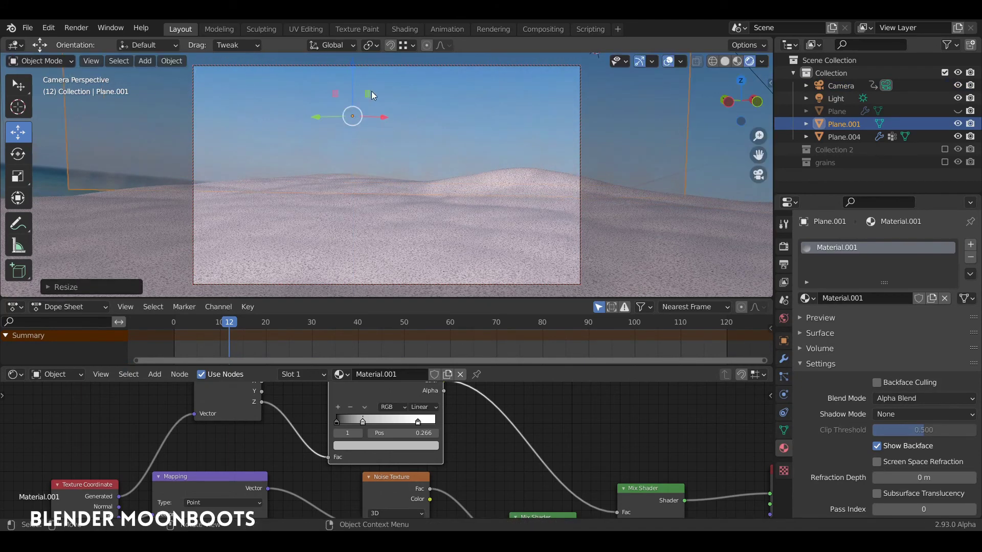
mouse_move(352, 80)
left_mouse_down()
mouse_move(353, 102)
mouse_move(354, 92)
left_mouse_up()
left_click_drag(383, 128, 401, 126)
left_click_drag(328, 129, 376, 129)
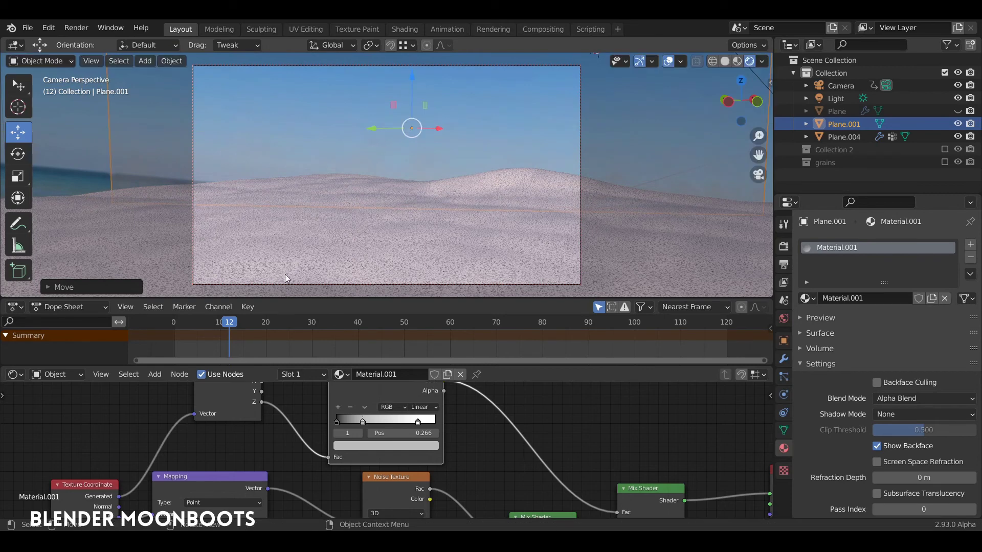
Play the animation to frame 102 and scale the wall plane up by about 1.22
key("space")
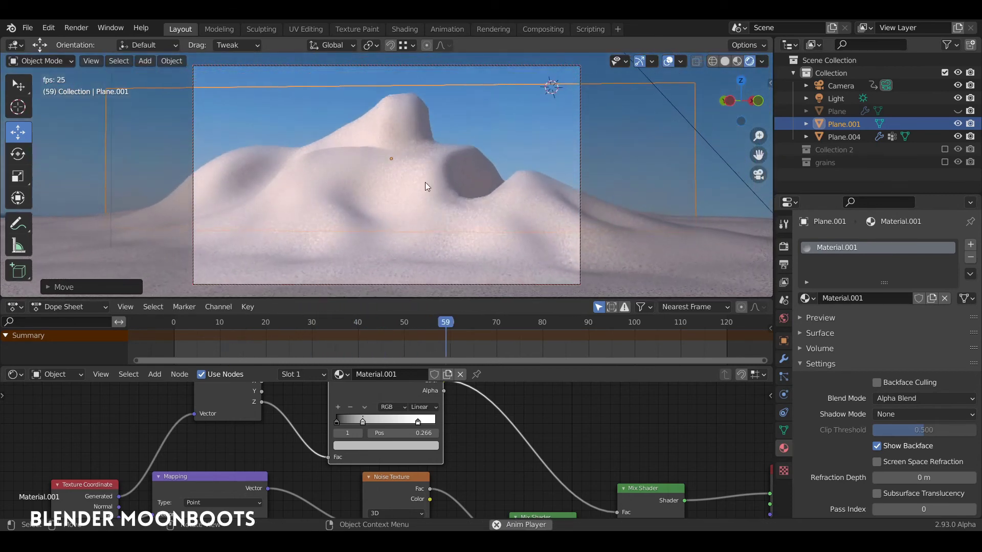
key("space")
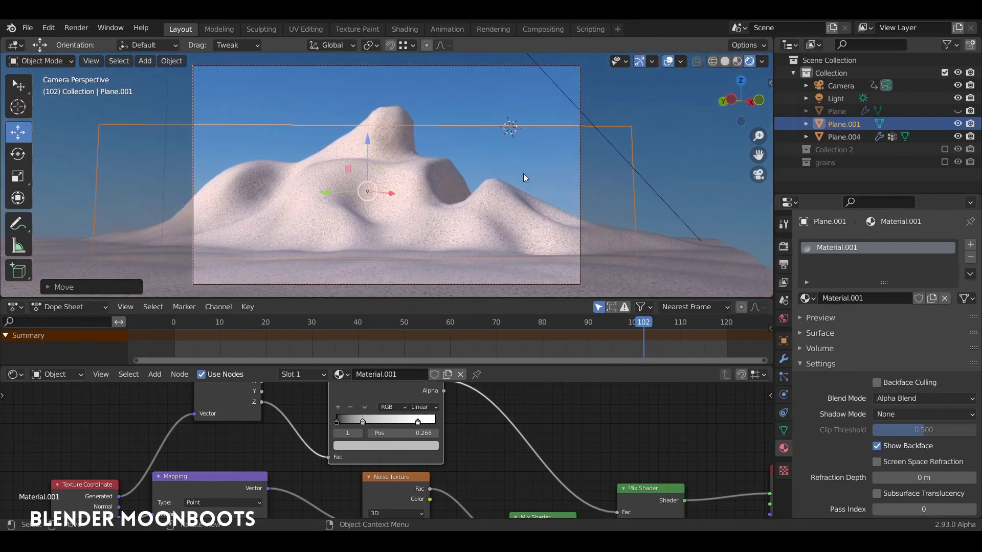
key("s")
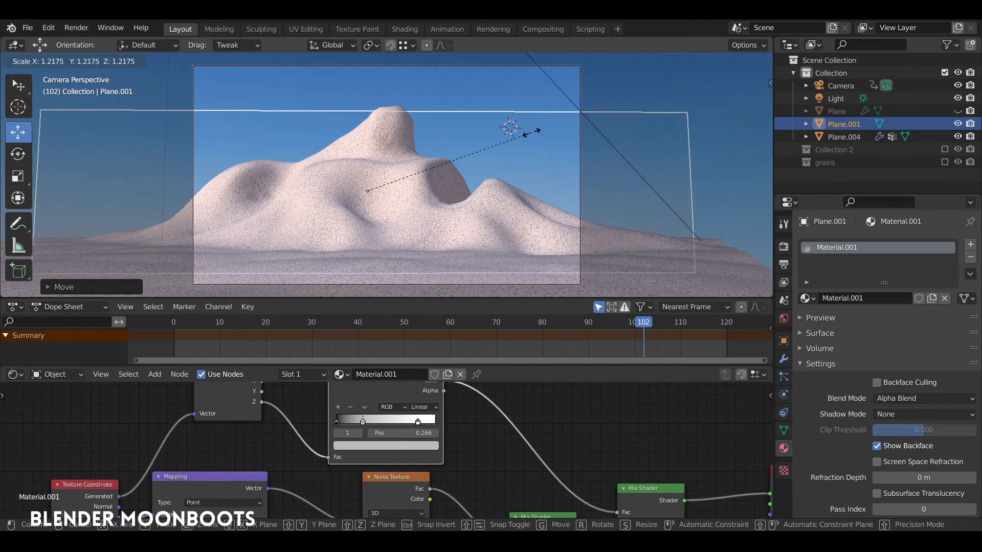
left_click(532, 134)
In Edit Mode, narrow the wall plane's mesh along Y and stretch it taller along Z
key("Tab")
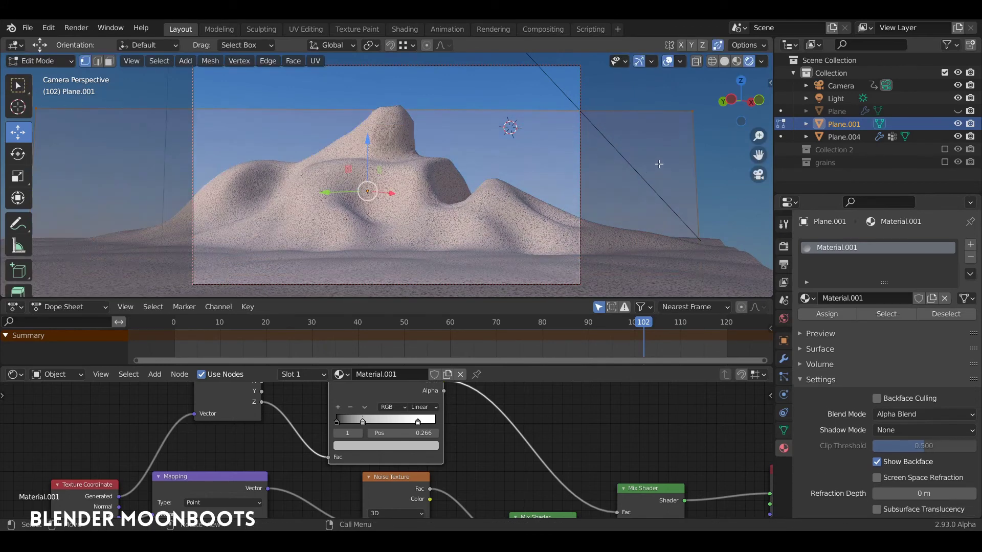
key("s")
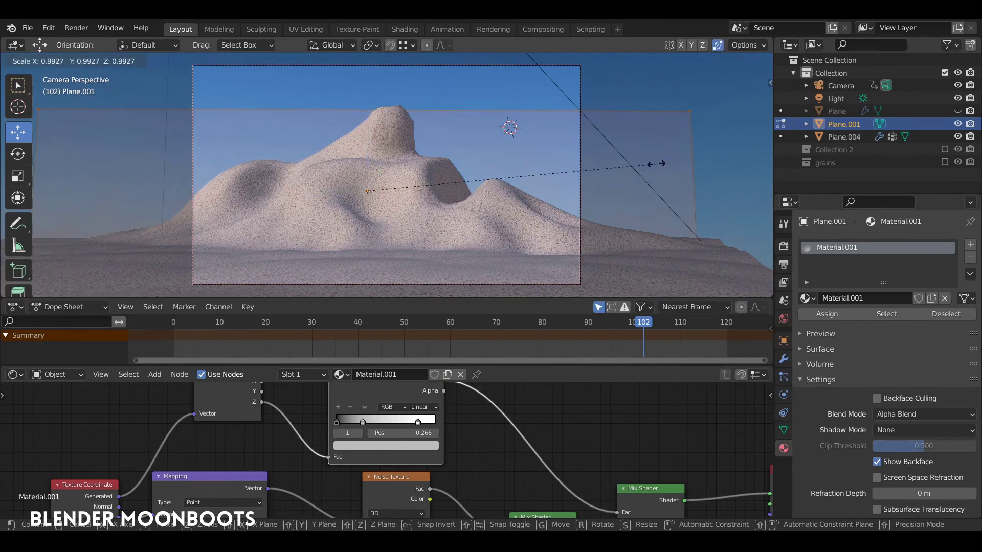
key("y")
left_click(579, 165)
key("s")
key("z")
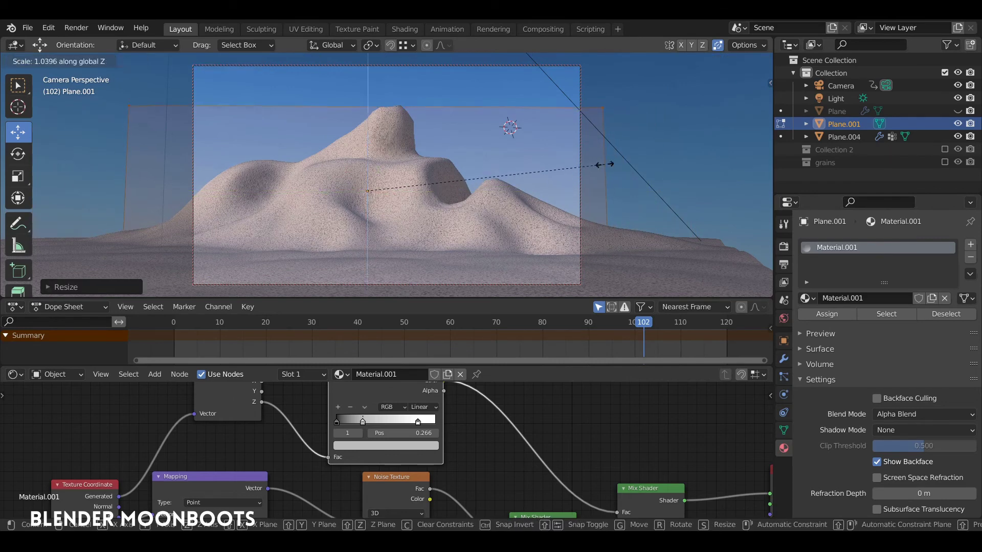
left_click(679, 111)
key("Tab")
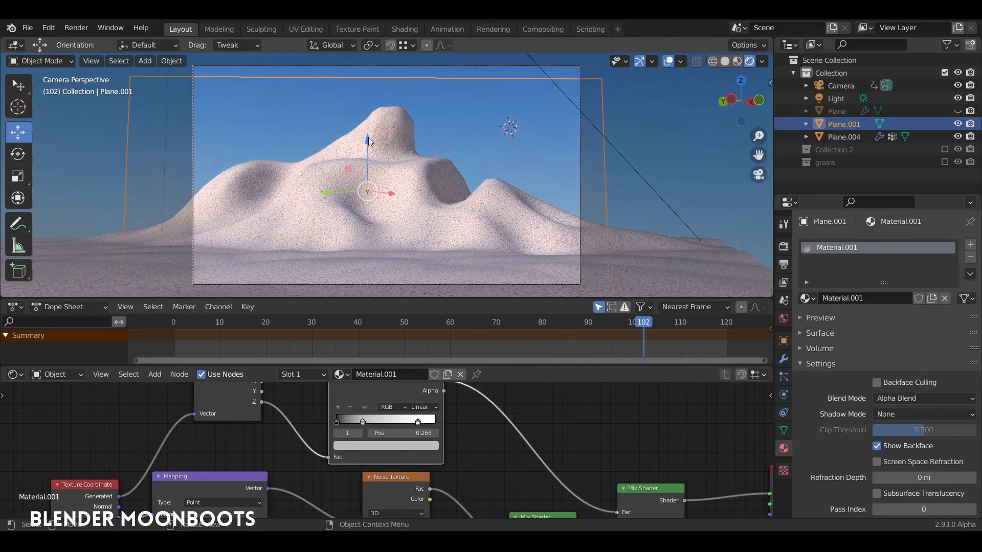
Raise the wall plane along Z and check its position through the camera at frame 20
left_click_drag(369, 138, 369, 117)
left_click_drag(391, 324, 266, 336)
middle_click_drag(578, 450, 498, 406)
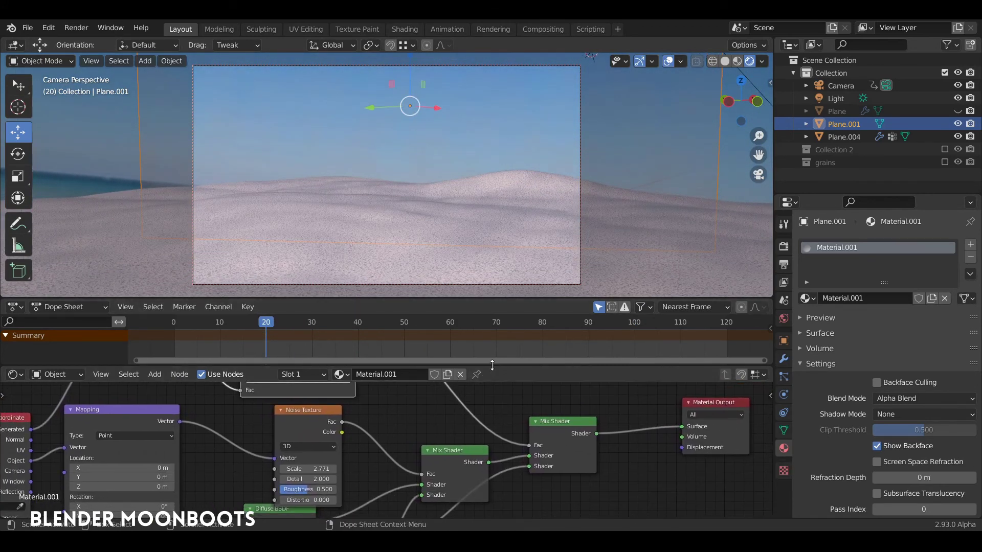
left_click_drag(492, 366, 493, 350)
middle_click_drag(634, 212, 551, 167)
left_click_drag(544, 111, 545, 90)
key("KP_0")
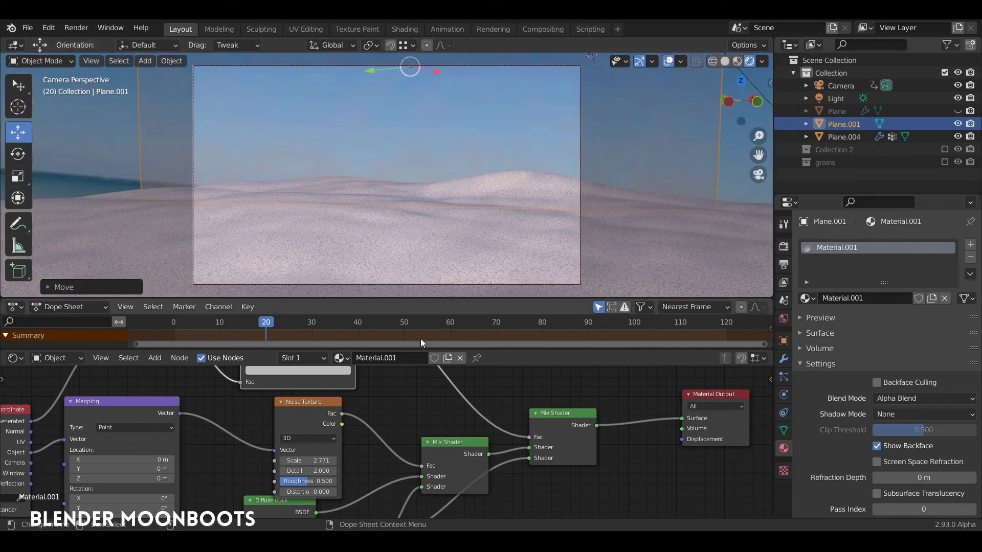
At frame 27, set the ColorRamp's white stop to 1.000 and black stop to 0.076, with the middle stop near the ramp's centre
mouse_move(295, 326)
left_mouse_down()
mouse_move(347, 327)
mouse_move(301, 335)
left_mouse_up()
middle_click_drag(413, 419, 492, 480)
left_click_drag(408, 399, 390, 407)
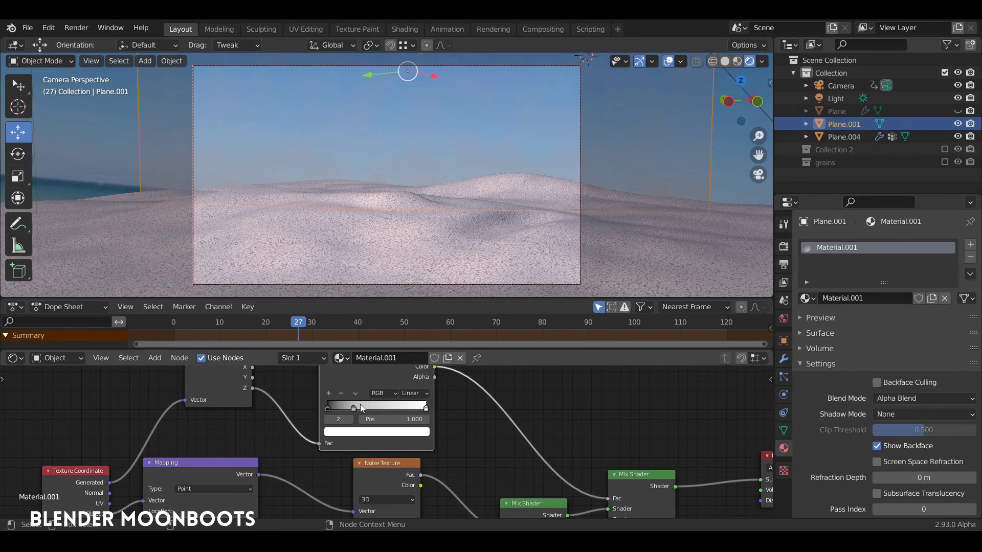
left_click(334, 409)
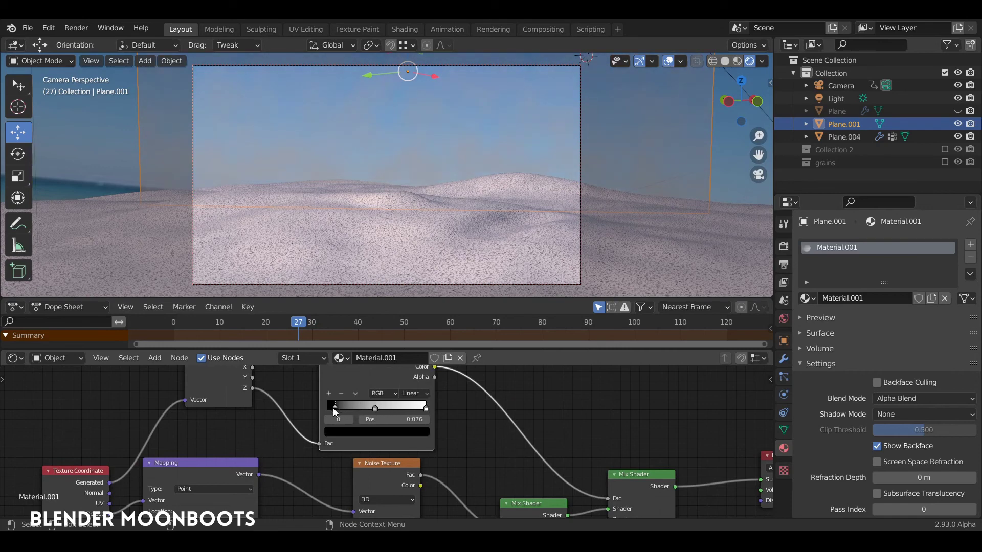
Switch the Diffuse BSDF node to an Emission shader with a strength of 1.000
middle_click_drag(495, 429, 488, 351)
middle_click_drag(442, 422, 500, 400)
left_click_drag(390, 461, 367, 454)
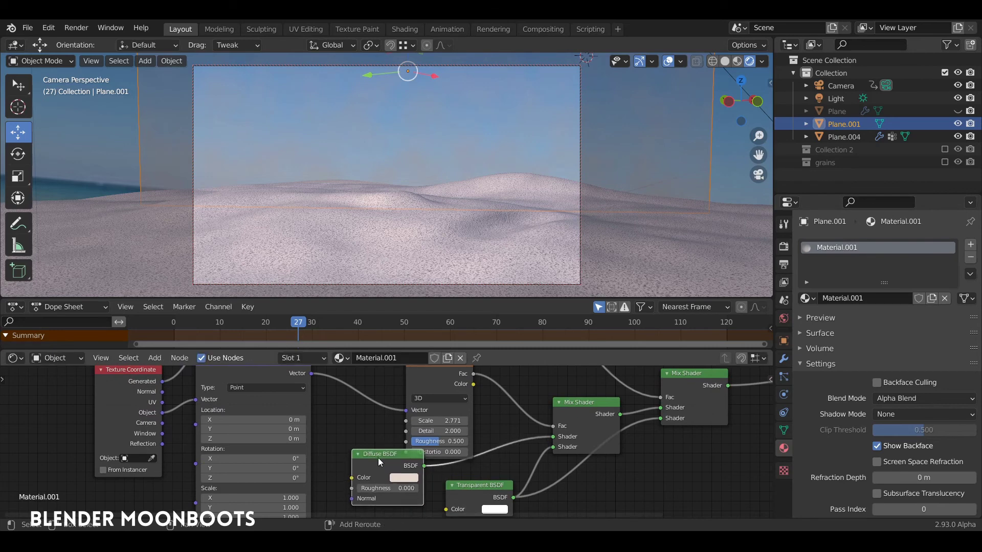
key("shift+s")
mouse_move(380, 459)
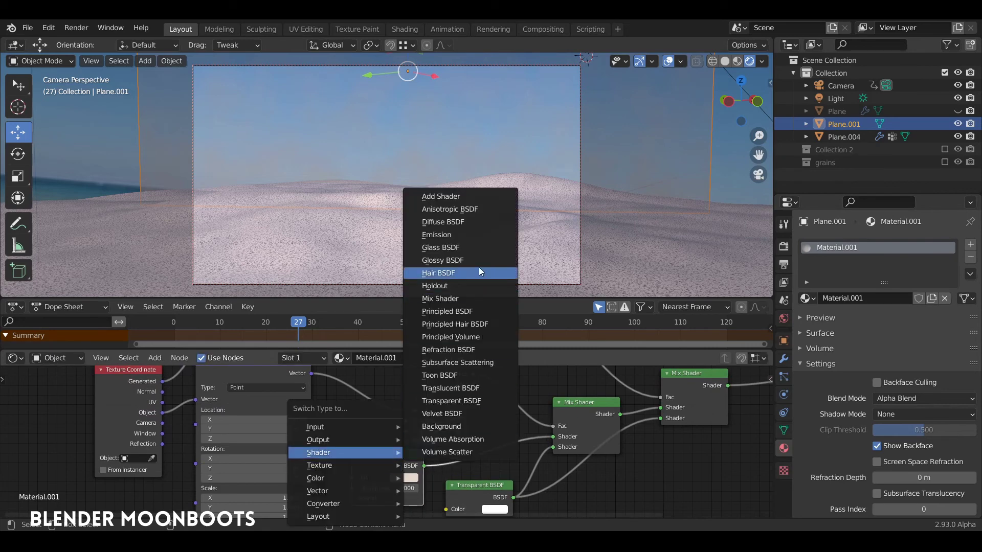
left_click(471, 236)
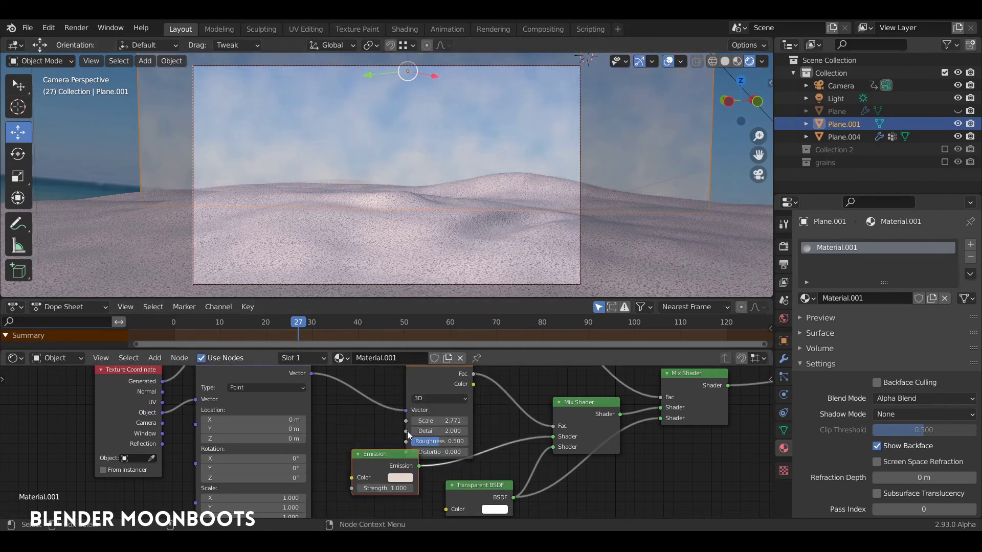
left_click_drag(400, 490, 405, 490)
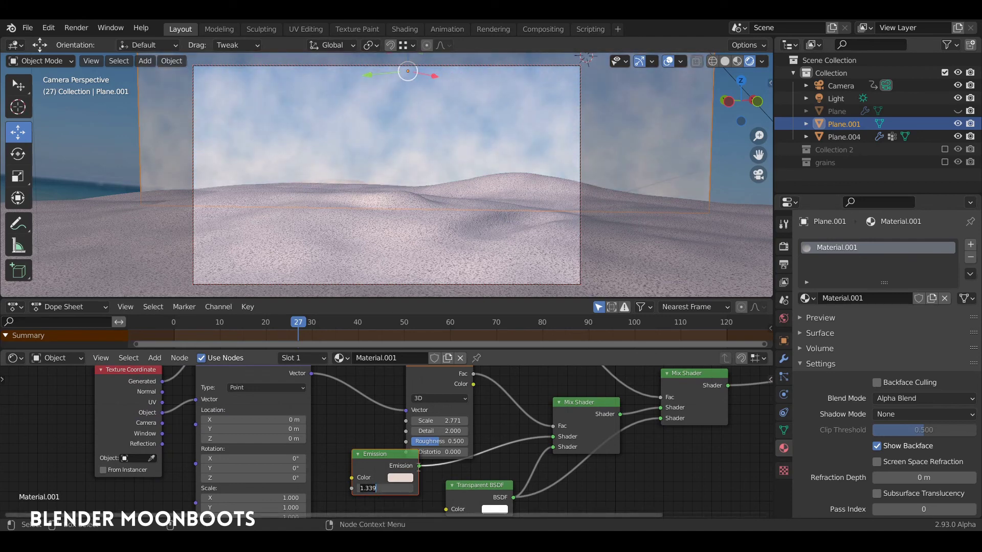
type("1")
key("Return")
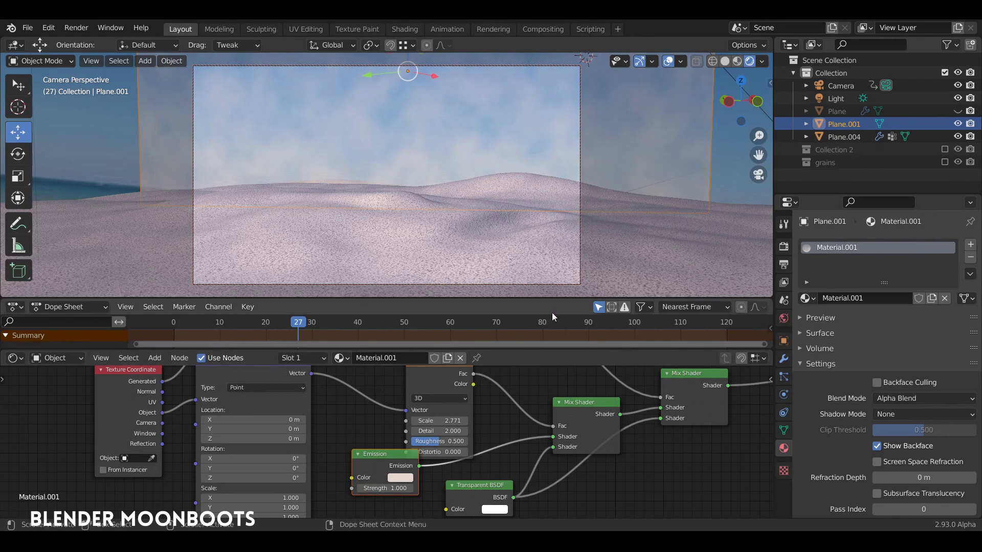
Go to frame 0 and set the Mapping node's Y location to 0 m
left_click_drag(287, 322, 188, 333)
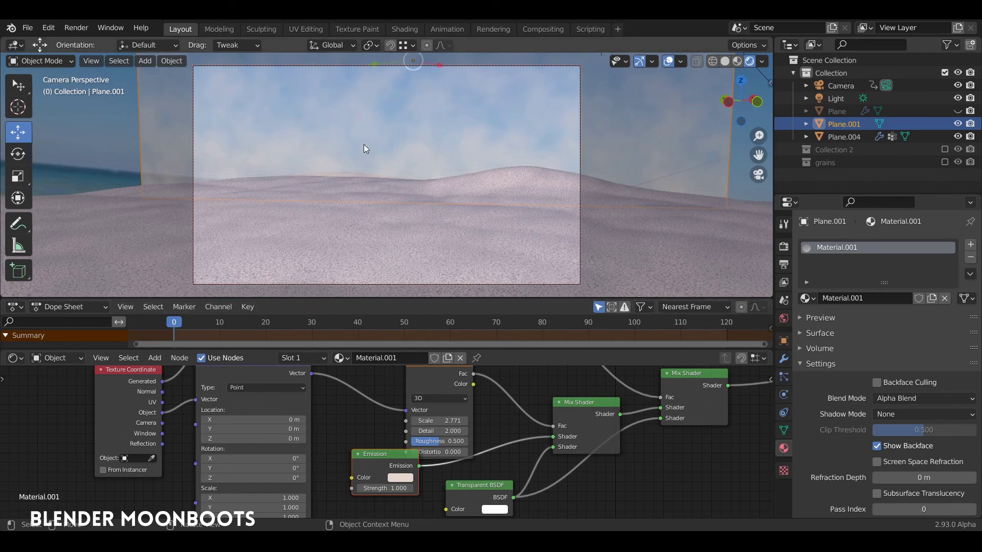
mouse_move(303, 430)
left_mouse_down()
mouse_move(321, 430)
mouse_move(305, 432)
left_mouse_up()
left_click(305, 431)
type("0")
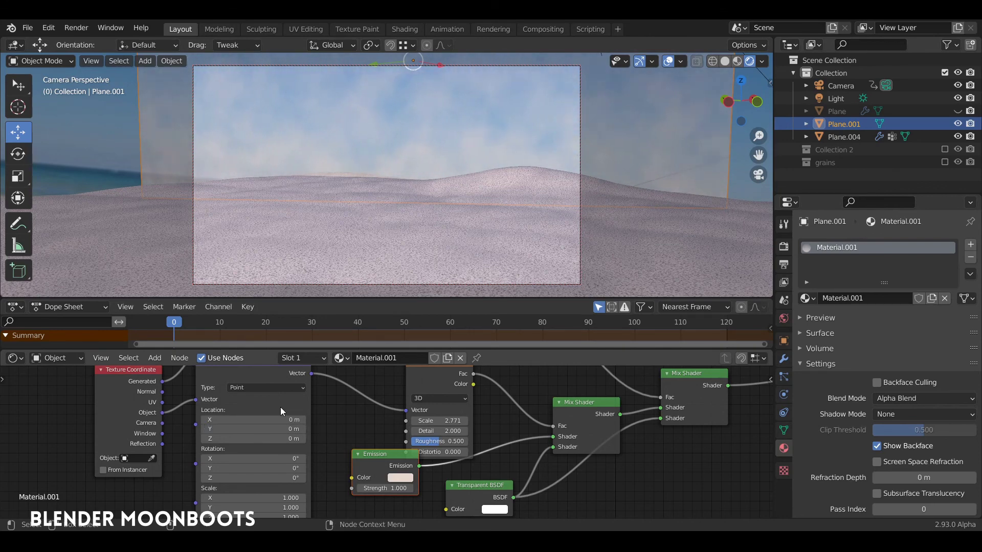
Keyframe the Mapping node's location at frame 0, and again at frame 120 with the Y location at 1.4 m
key("Return")
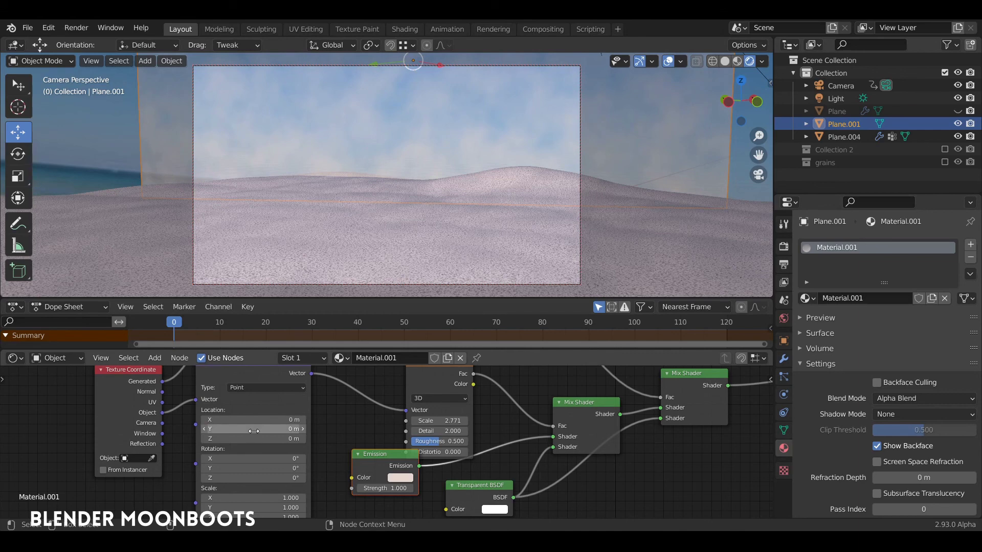
key("i")
middle_click_drag(319, 413, 318, 432)
left_click_drag(179, 322, 726, 327)
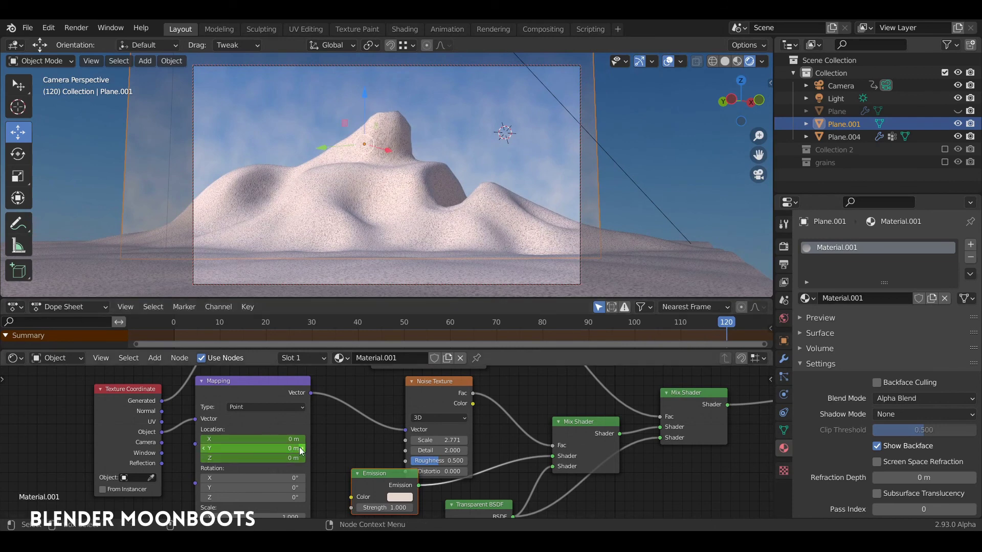
mouse_move(301, 448)
left_mouse_down()
mouse_move(321, 446)
mouse_move(292, 448)
left_mouse_up()
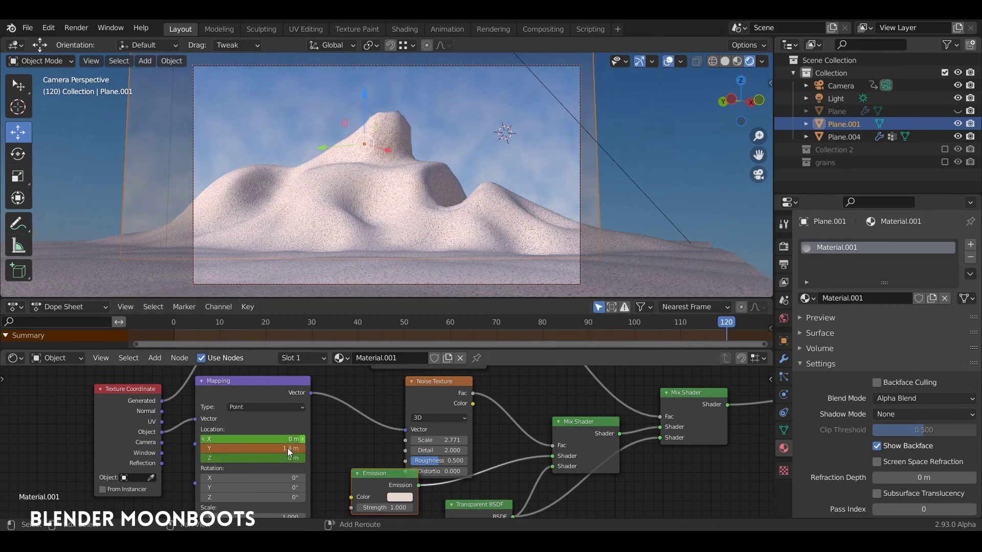
key("i")
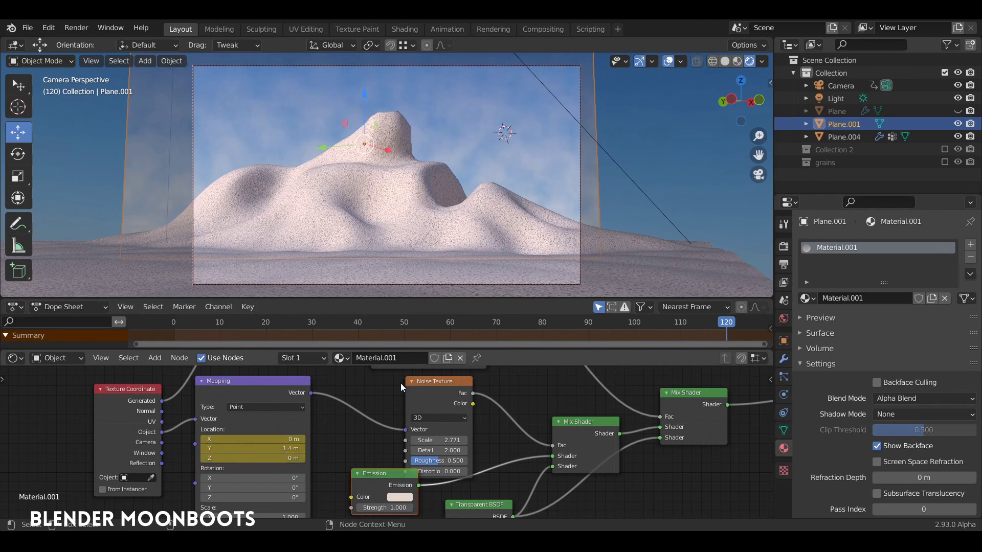
Set the Mapping location keyframes to linear interpolation and play back the cloud animation
left_click(274, 381)
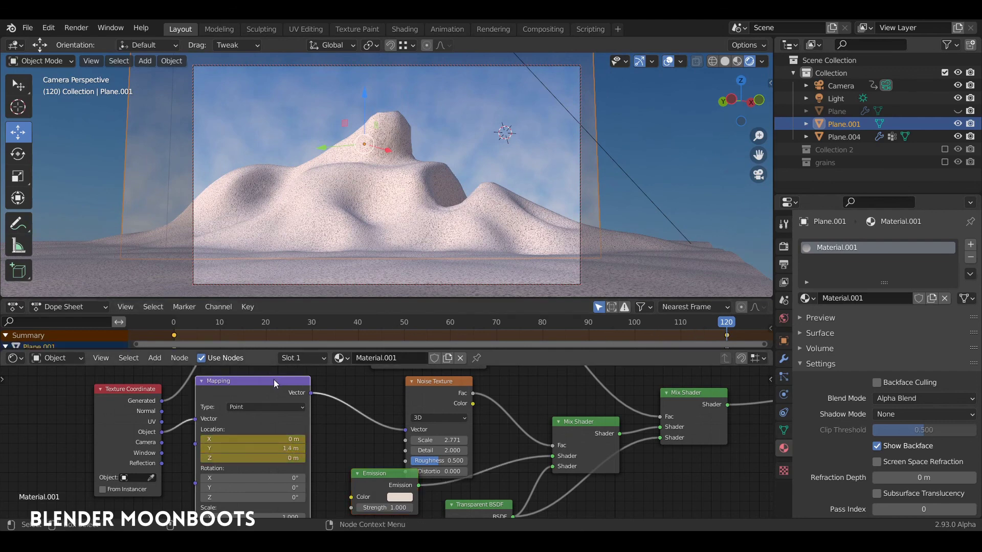
left_click_drag(357, 348, 353, 412)
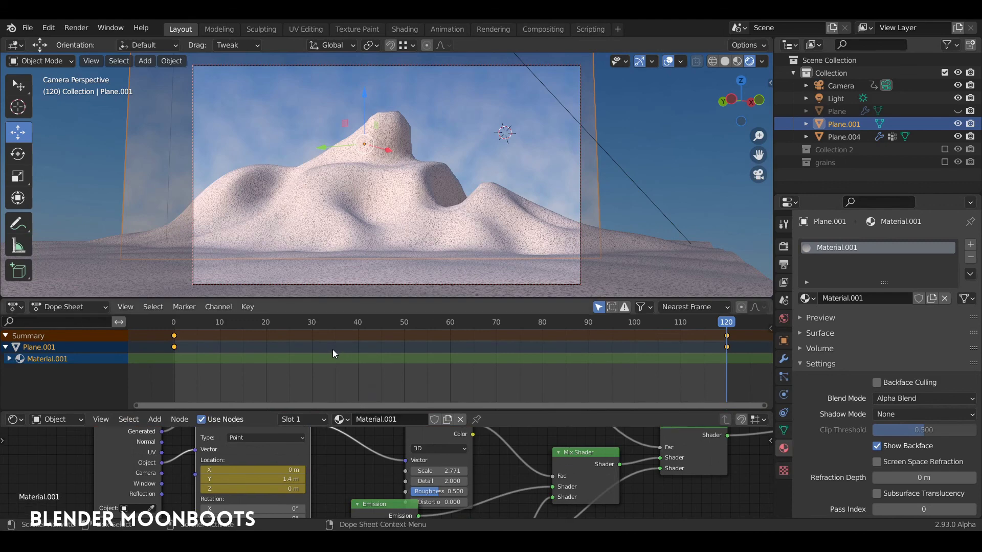
key("t")
left_click(76, 381)
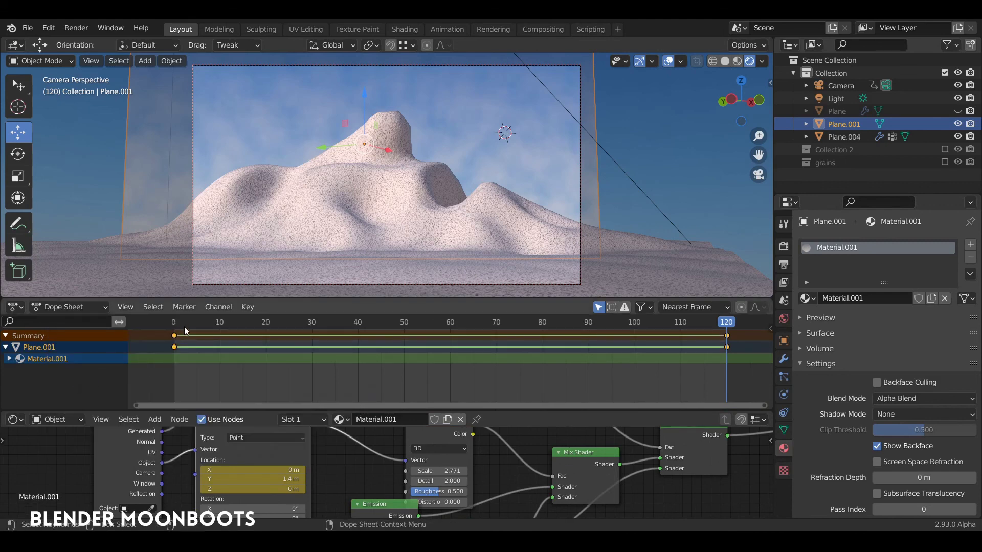
key("space")
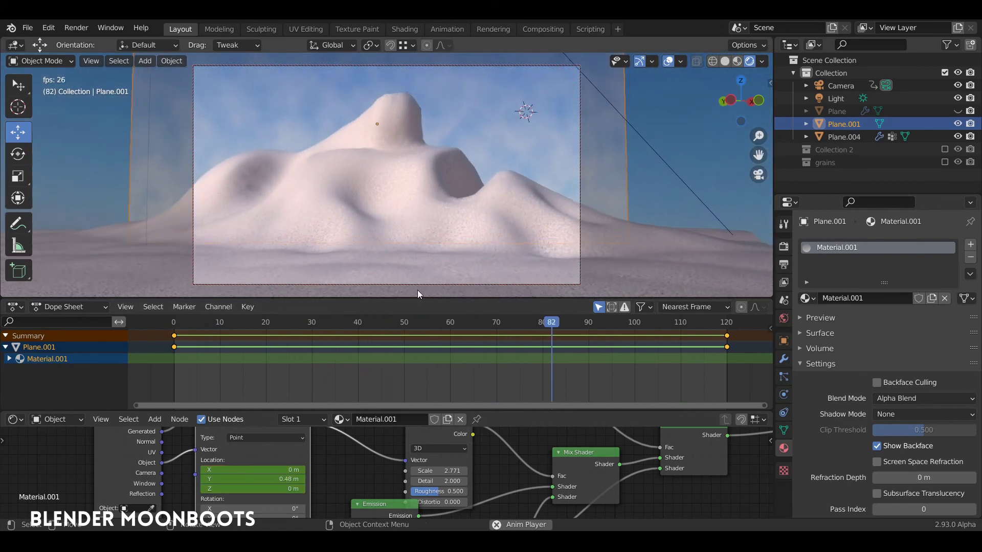
key("space")
At frame 120, set the Mapping node's Y location to 3 m
left_click_drag(657, 326, 727, 337)
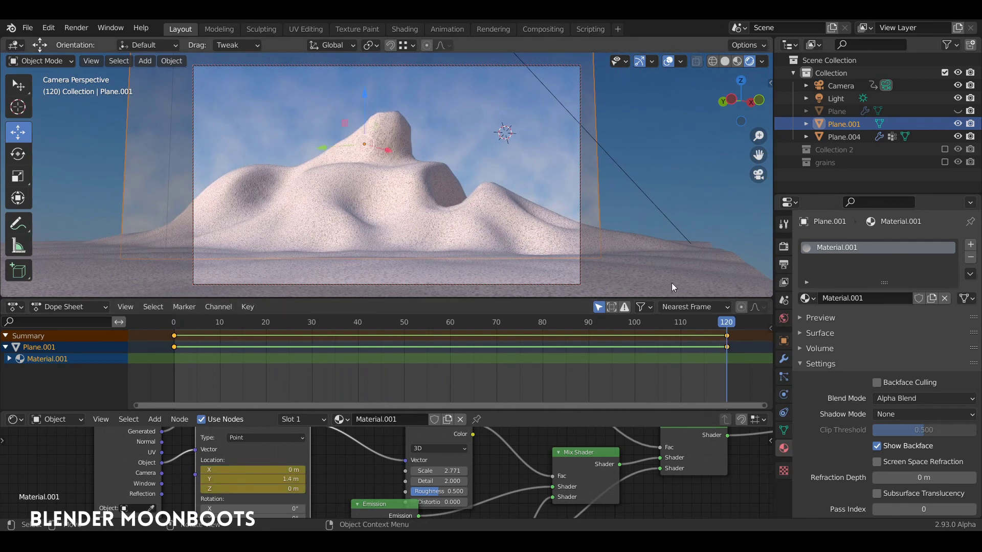
left_click(291, 479)
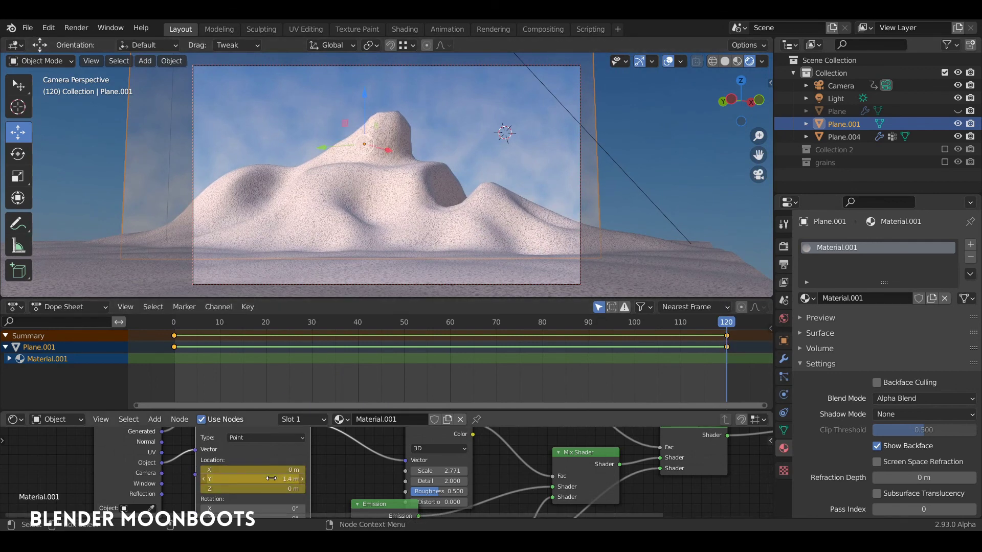
type("3")
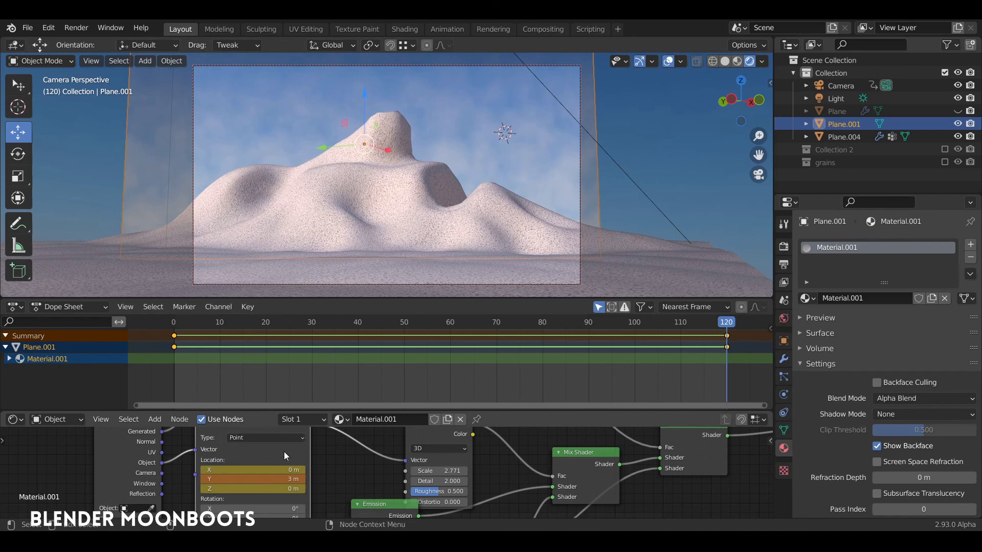
key("Return")
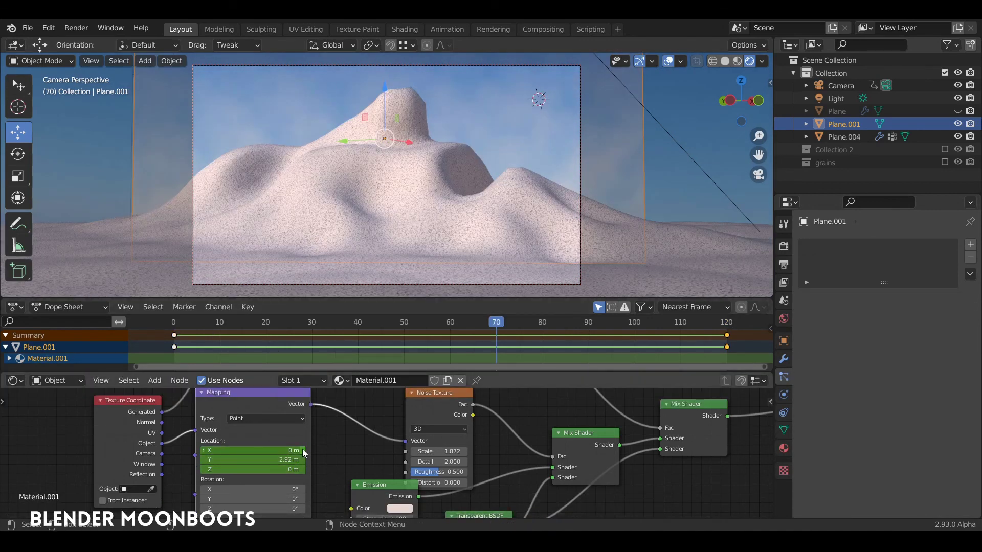
At frame 120, set the Mapping node's X location to 0.5 m and keyframe the location
left_click_drag(302, 450, 307, 450, "shift")
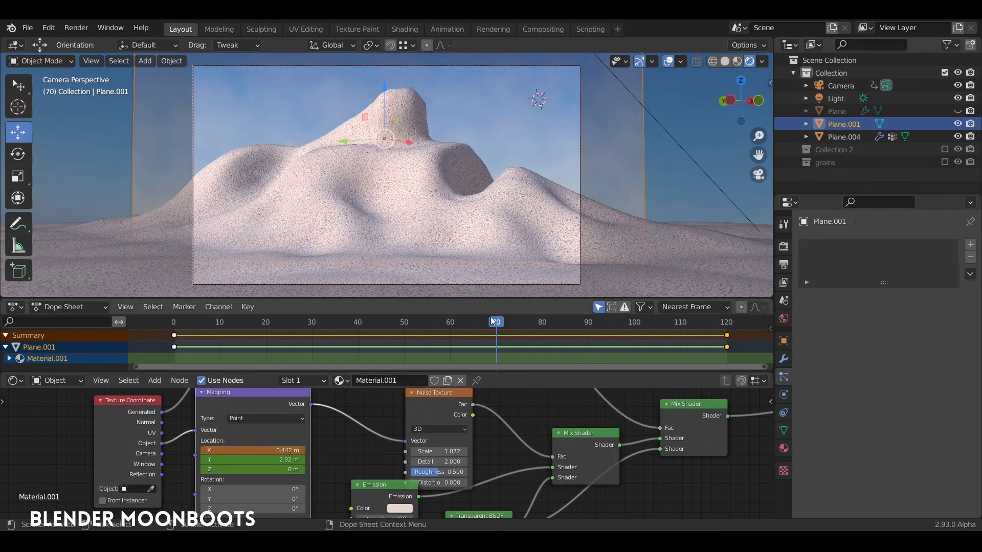
left_click_drag(489, 321, 211, 326)
left_click_drag(299, 325, 726, 340)
left_click(266, 450)
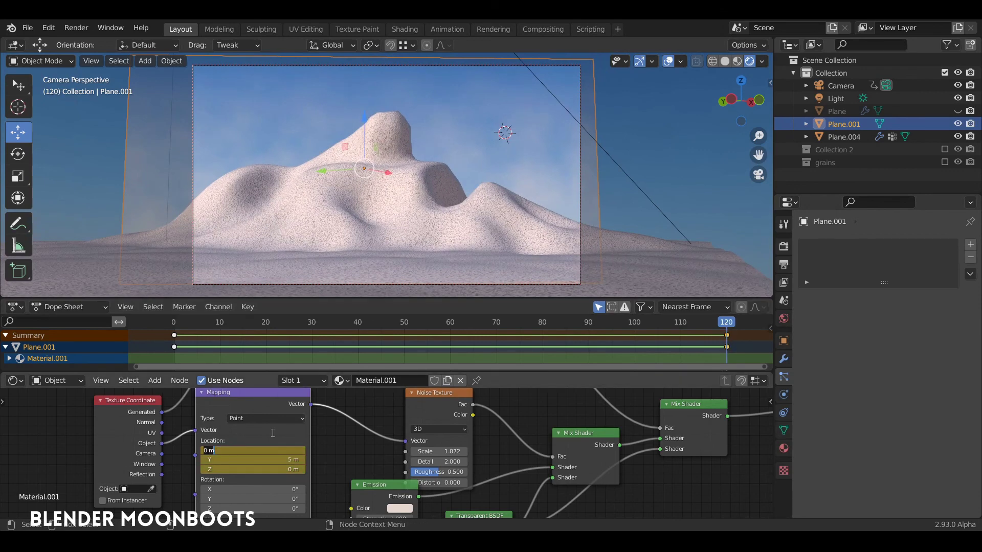
type("0.5")
key("Return")
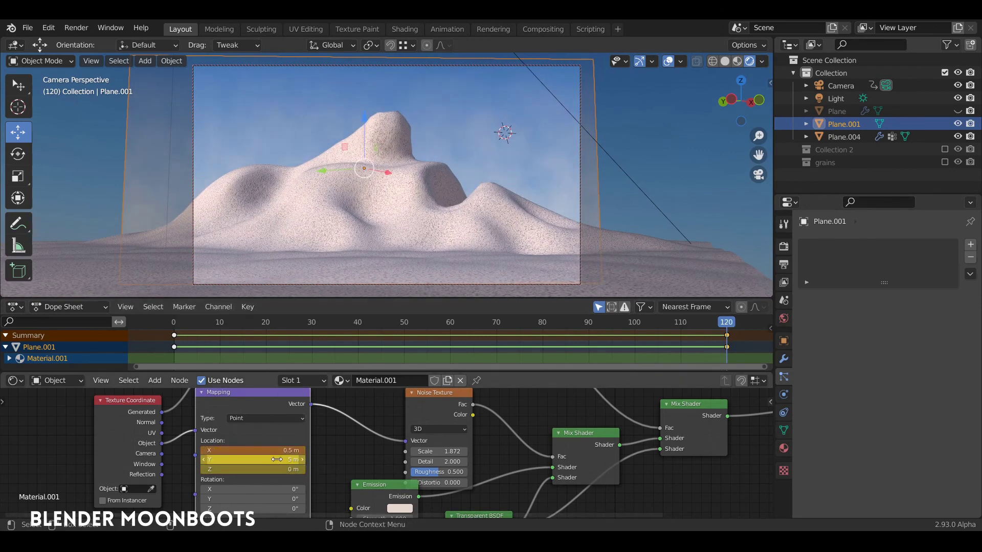
key("i")
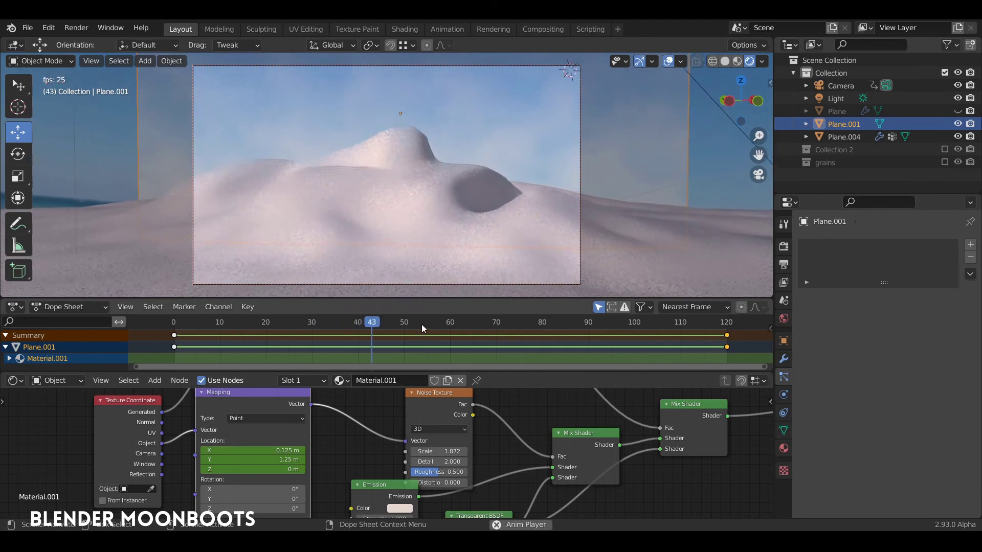